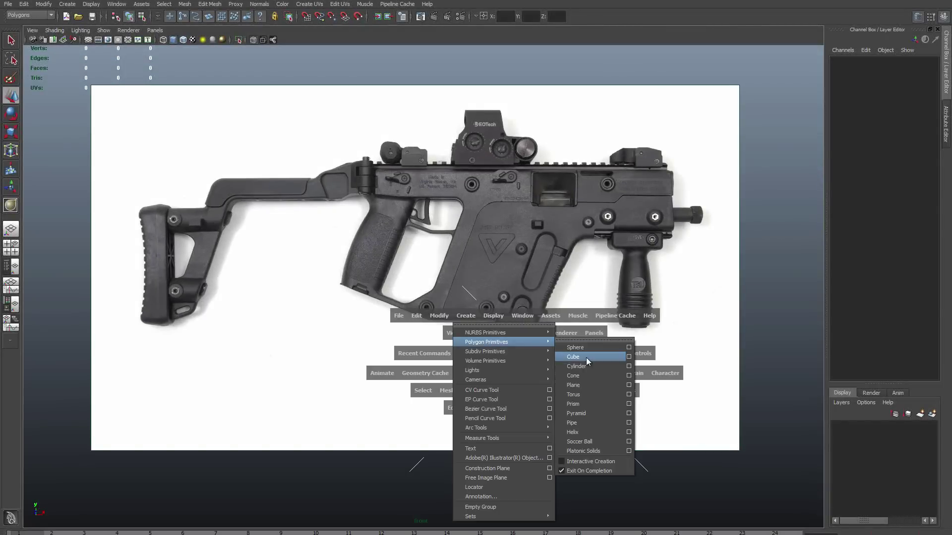
Create a polygon cube scaled over the receiver with Subdivisions Width 3.
{"action": "left_click", "coordinate": [584, 351]}
{"action": "key", "text": "r"}
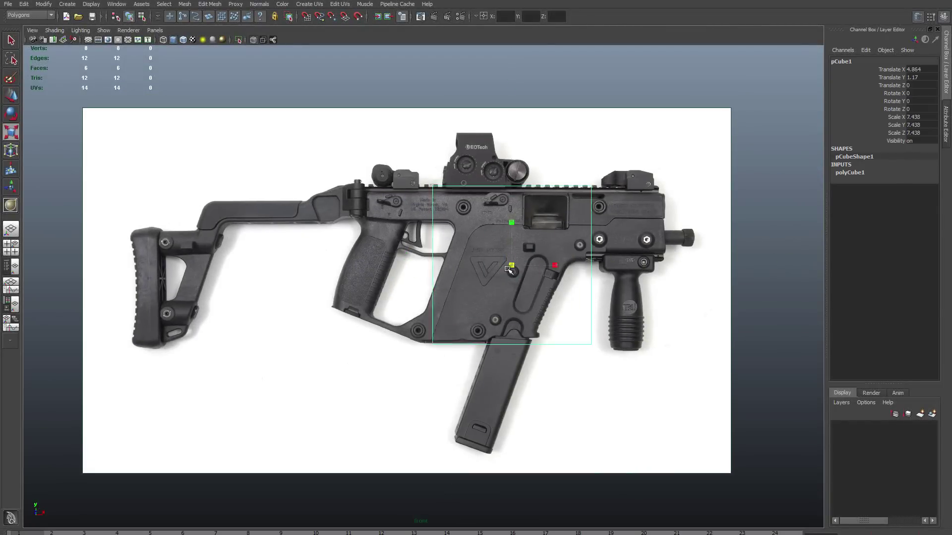
{"action": "left_click_drag", "start_coordinate": [507, 268], "coordinate": [580, 260]}
{"action": "left_click", "coordinate": [851, 173]}
{"action": "left_click", "coordinate": [914, 213]}
{"action": "type", "text": "2"}
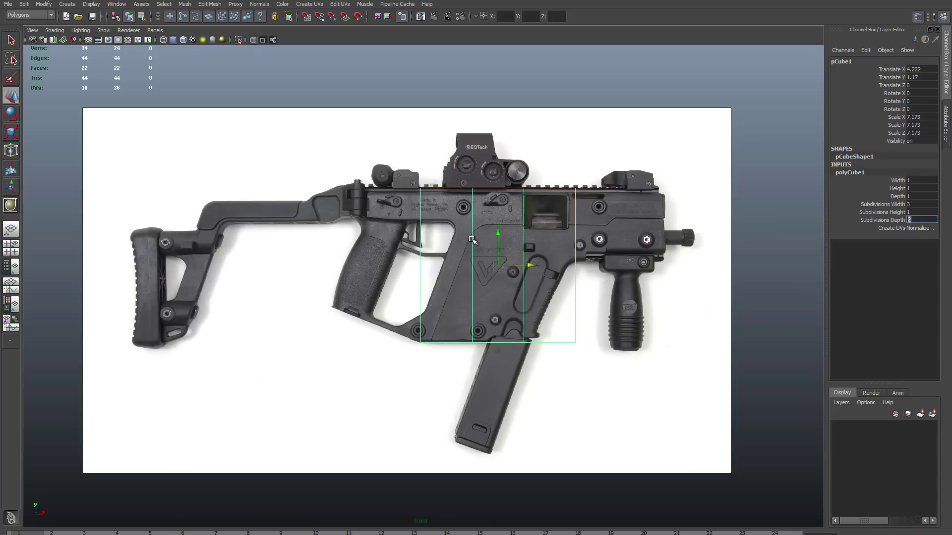
Shift the cube right and slide its top vertices right to slant the box.
{"action": "right_click_drag", "start_coordinate": [472, 240], "coordinate": [439, 240]}
{"action": "left_click_drag", "start_coordinate": [378, 161], "coordinate": [679, 229]}
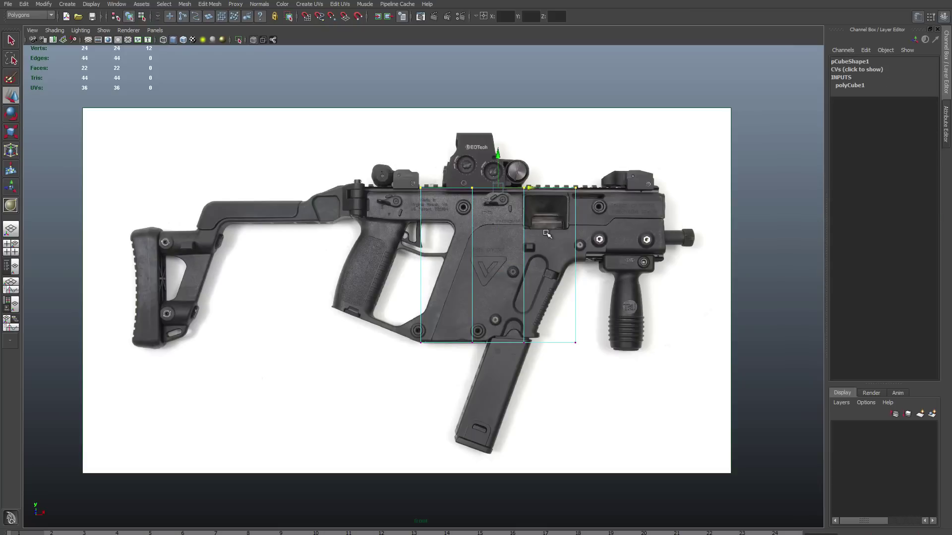
{"action": "key", "text": "F8"}
{"action": "left_click_drag", "start_coordinate": [529, 266], "coordinate": [540, 266]}
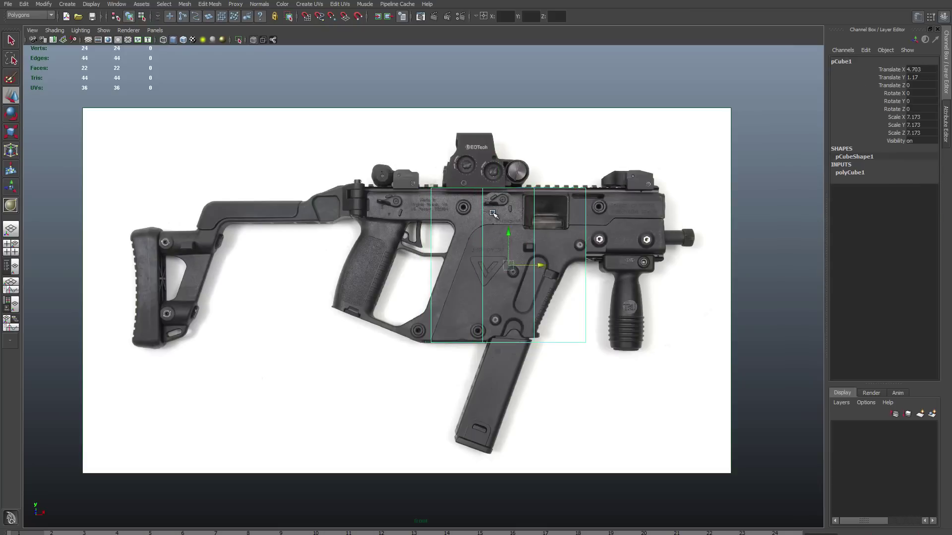
{"action": "key", "text": "F8"}
{"action": "left_click_drag", "start_coordinate": [540, 187], "coordinate": [596, 196]}
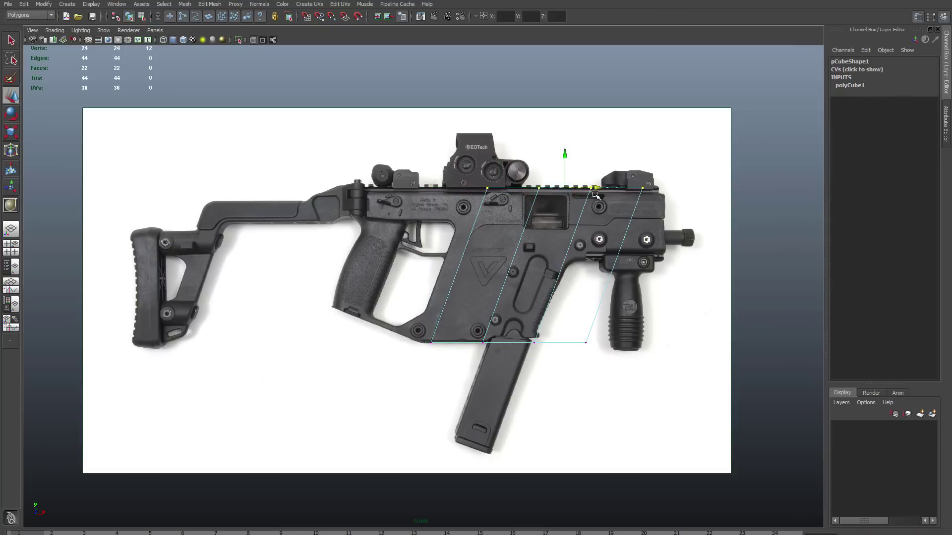
{"action": "scroll", "coordinate": [624, 223], "scroll_direction": "up", "scroll_amount": 2}
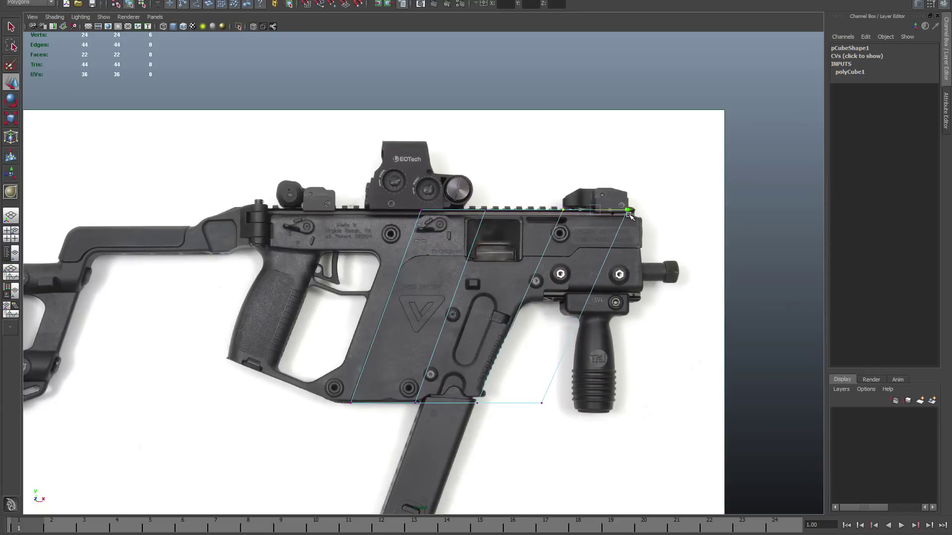
{"action": "scroll", "coordinate": [603, 298], "scroll_direction": "down", "scroll_amount": 2}
{"action": "key", "text": "F11"}
Extrude the rear faces of the box left toward the grip.
{"action": "left_click", "coordinate": [595, 268]}
{"action": "key", "text": "ctrl+e"}
{"action": "mouse_move", "coordinate": [530, 311]}
{"action": "left_mouse_down"}
{"action": "mouse_move", "coordinate": [371, 310]}
{"action": "mouse_move", "coordinate": [487, 311]}
{"action": "left_mouse_up"}
{"action": "left_click", "coordinate": [521, 246]}
{"action": "key", "text": "ctrl+e"}
Fit the vertices to the grip's bottom corner and the frame's lower edge.
{"action": "key", "text": "F8"}
{"action": "left_click", "coordinate": [300, 402]}
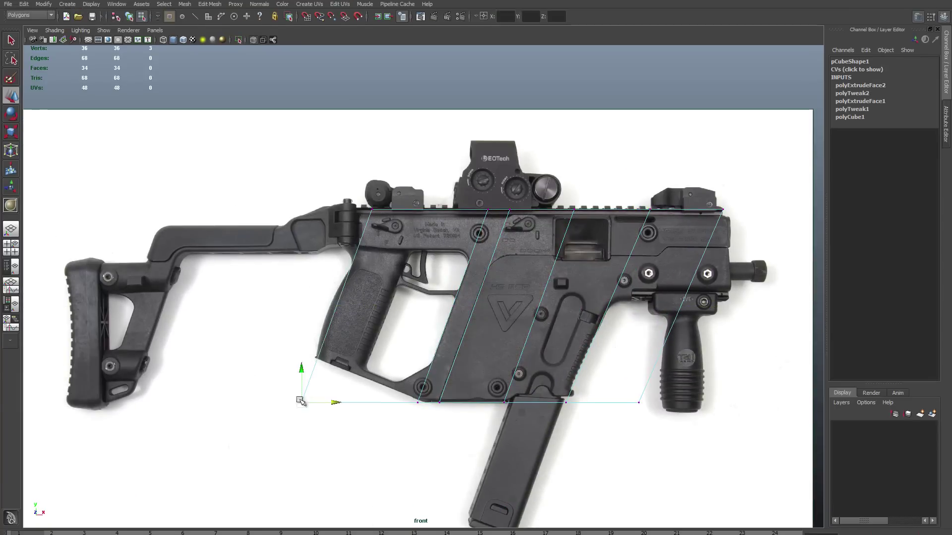
{"action": "left_click_drag", "start_coordinate": [300, 401], "coordinate": [316, 360]}
{"action": "scroll", "coordinate": [442, 283], "scroll_direction": "up", "scroll_amount": 2}
{"action": "scroll", "coordinate": [454, 327], "scroll_direction": "up", "scroll_amount": 2}
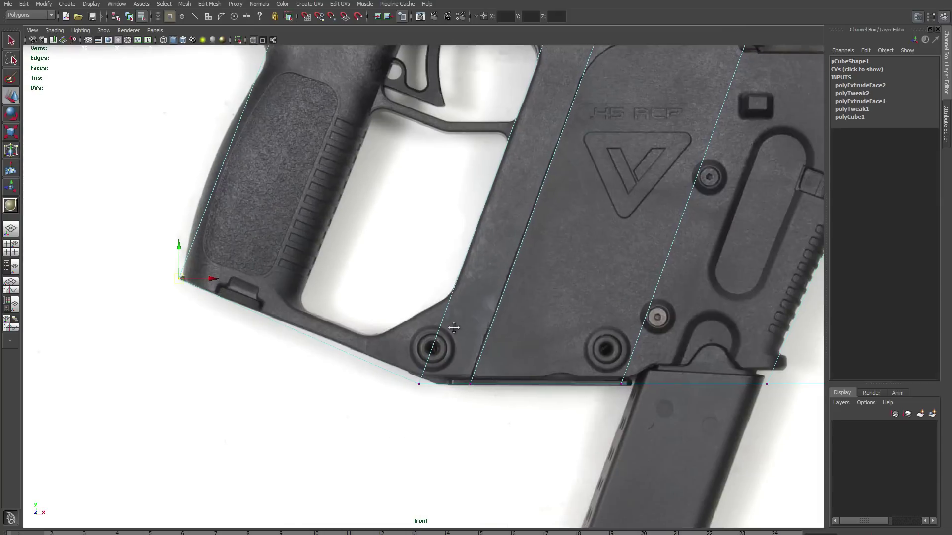
{"action": "middle_click_drag", "start_coordinate": [454, 329], "coordinate": [440, 338], "text": "alt"}
{"action": "left_click", "coordinate": [405, 394]}
{"action": "middle_click_drag", "start_coordinate": [442, 419], "coordinate": [375, 421], "text": "alt"}
{"action": "left_click", "coordinate": [637, 387]}
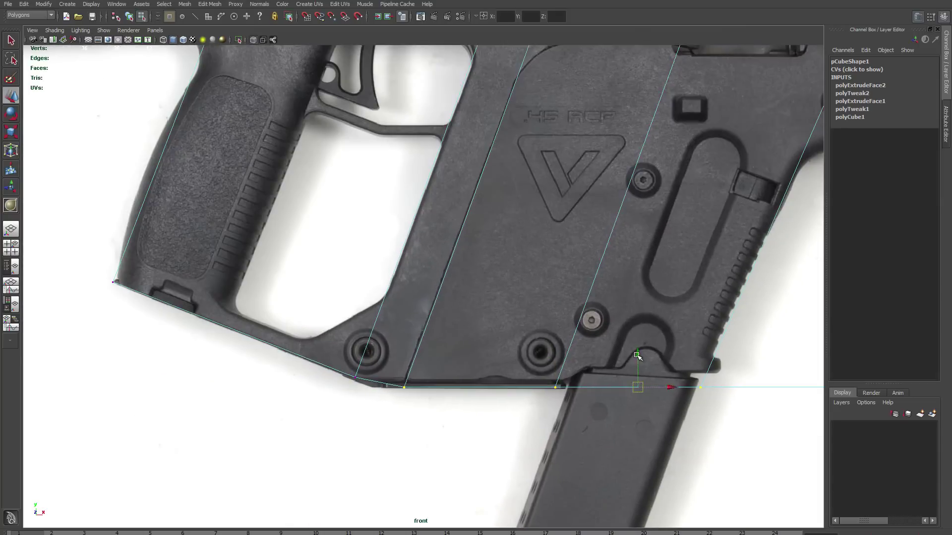
{"action": "left_click_drag", "start_coordinate": [637, 350], "coordinate": [638, 340]}
{"action": "scroll", "coordinate": [436, 380], "scroll_direction": "down", "scroll_amount": 2}
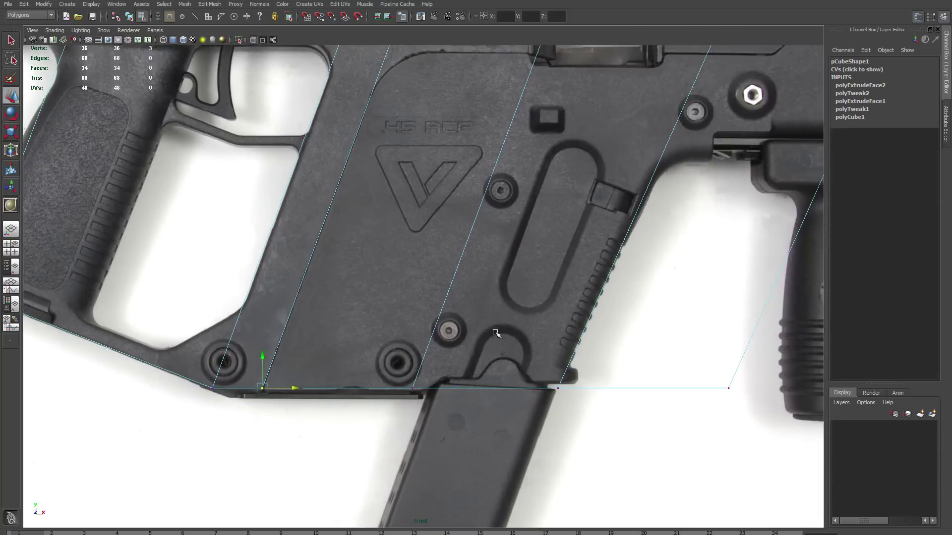
{"action": "scroll", "coordinate": [439, 383], "scroll_direction": "down", "scroll_amount": 2}
Extrude the face above the magazine downward and select its bottom corner vertex.
{"action": "right_click", "coordinate": [485, 202]}
{"action": "left_click", "coordinate": [485, 223]}
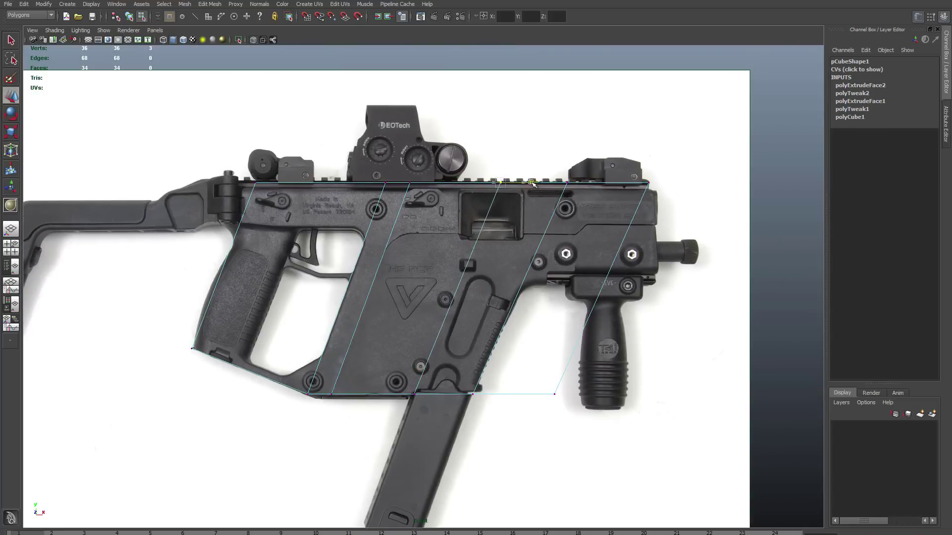
{"action": "key", "text": "ctrl+e"}
{"action": "scroll", "coordinate": [489, 398], "scroll_direction": "up", "scroll_amount": 3}
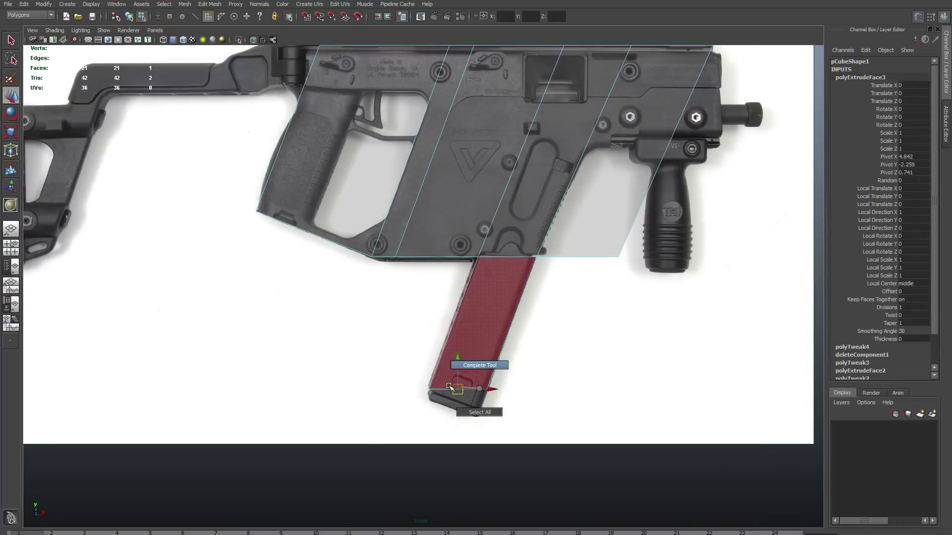
{"action": "key", "text": "F9"}
{"action": "left_click", "coordinate": [461, 394]}
{"action": "scroll", "coordinate": [461, 386], "scroll_direction": "up", "scroll_amount": 3}
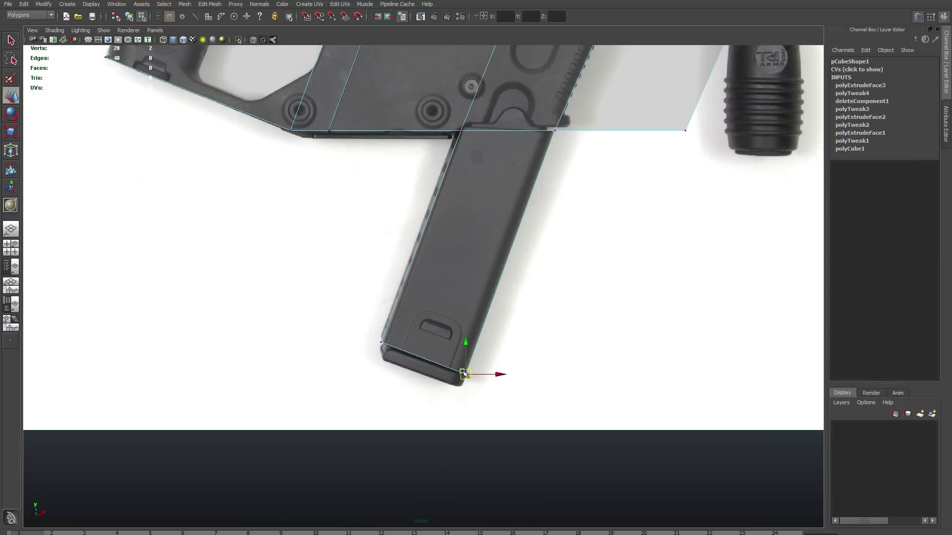
{"action": "scroll", "coordinate": [357, 218], "scroll_direction": "down", "scroll_amount": 3}
{"action": "scroll", "coordinate": [532, 256], "scroll_direction": "down", "scroll_amount": 3}
Join two vertices near the front with a new edge using Connect Components.
{"action": "right_click", "coordinate": [531, 253]}
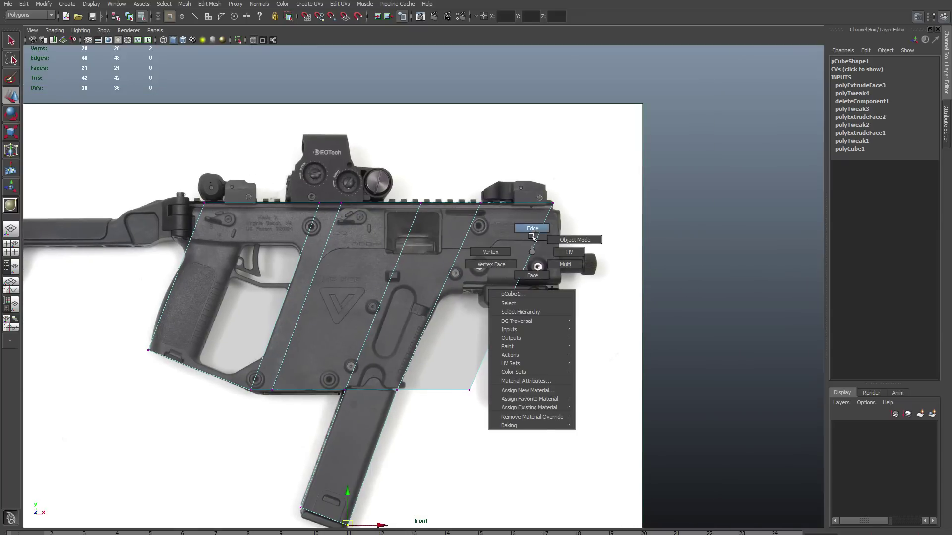
{"action": "right_click_drag", "start_coordinate": [464, 341], "coordinate": [465, 447], "text": "shift"}
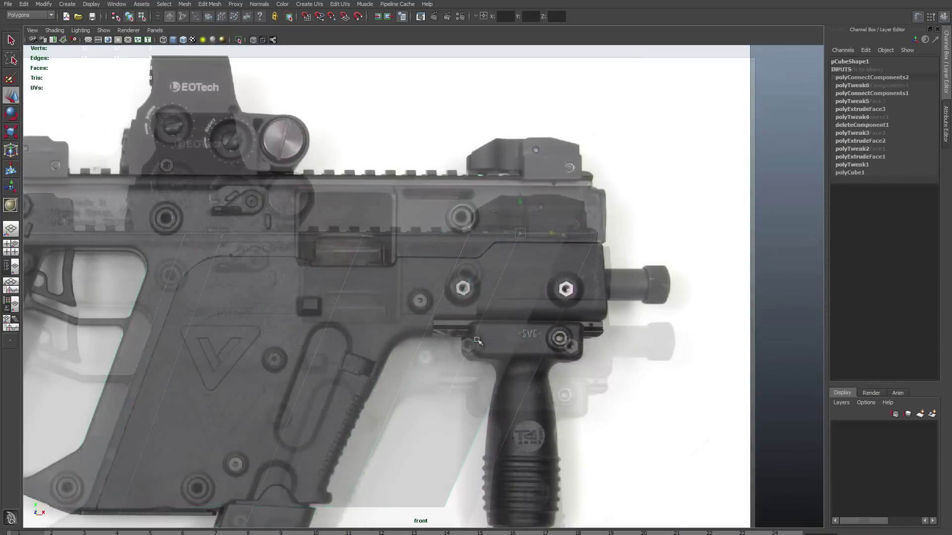
{"action": "right_click", "coordinate": [538, 234], "text": "shift"}
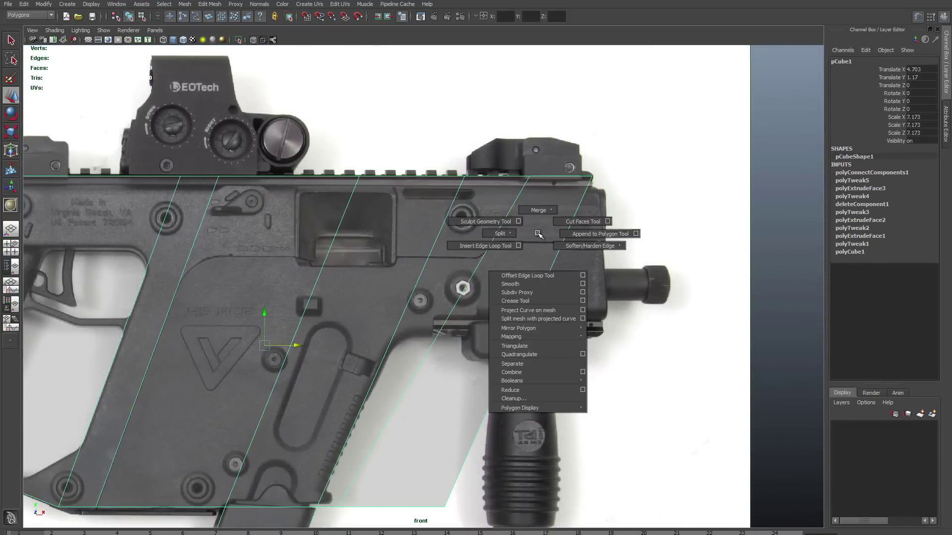
{"action": "right_click_drag", "start_coordinate": [538, 235], "coordinate": [518, 236], "text": "shift"}
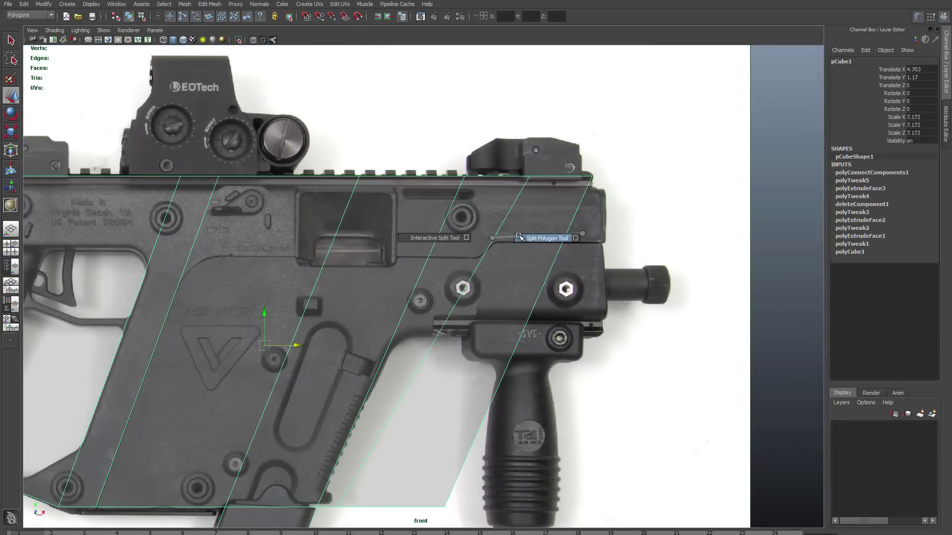
Cut a stepped split line across the front faces and adjust its bend vertices.
{"action": "right_click_drag", "start_coordinate": [519, 236], "coordinate": [518, 236], "text": "shift"}
{"action": "left_click", "coordinate": [561, 242]}
{"action": "left_click", "coordinate": [491, 242]}
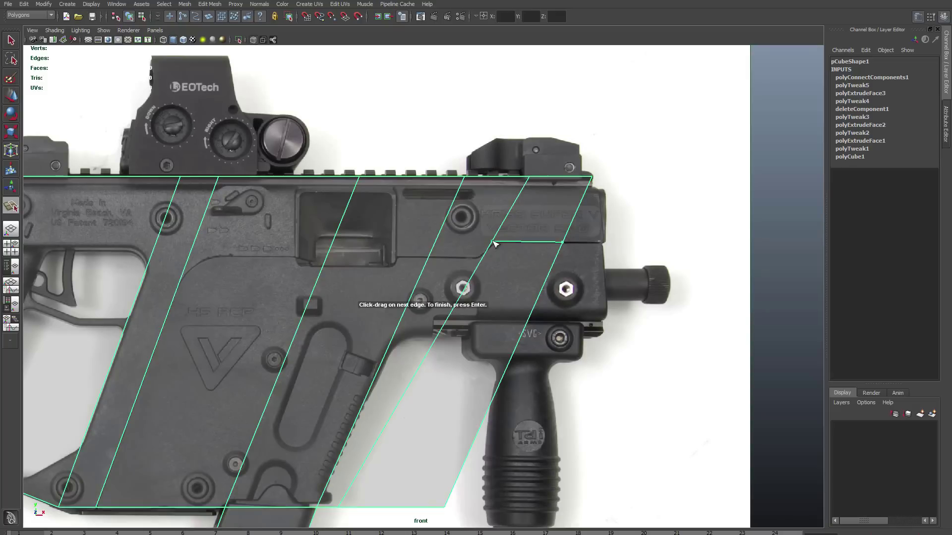
{"action": "left_click", "coordinate": [430, 257]}
{"action": "key", "text": "Return"}
{"action": "left_click", "coordinate": [502, 254]}
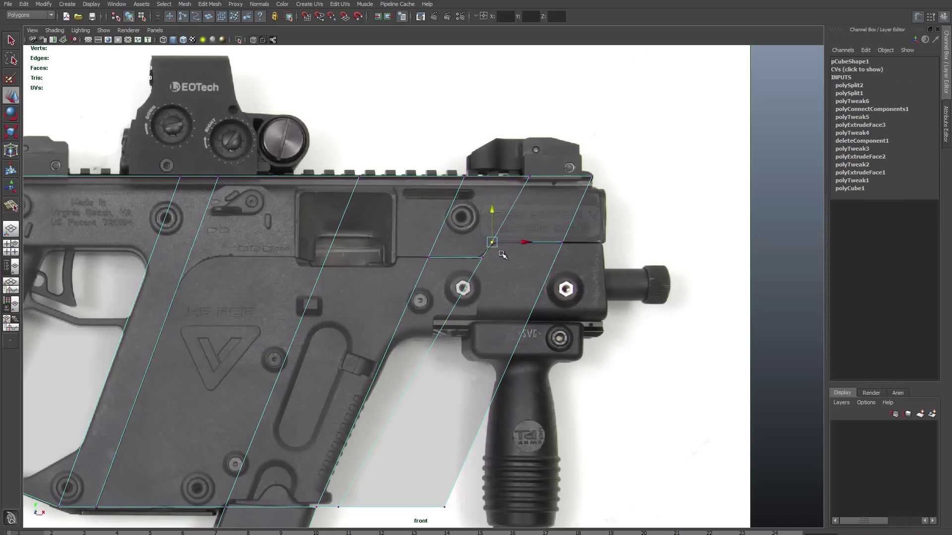
{"action": "scroll", "coordinate": [511, 258], "scroll_direction": "up", "scroll_amount": 5}
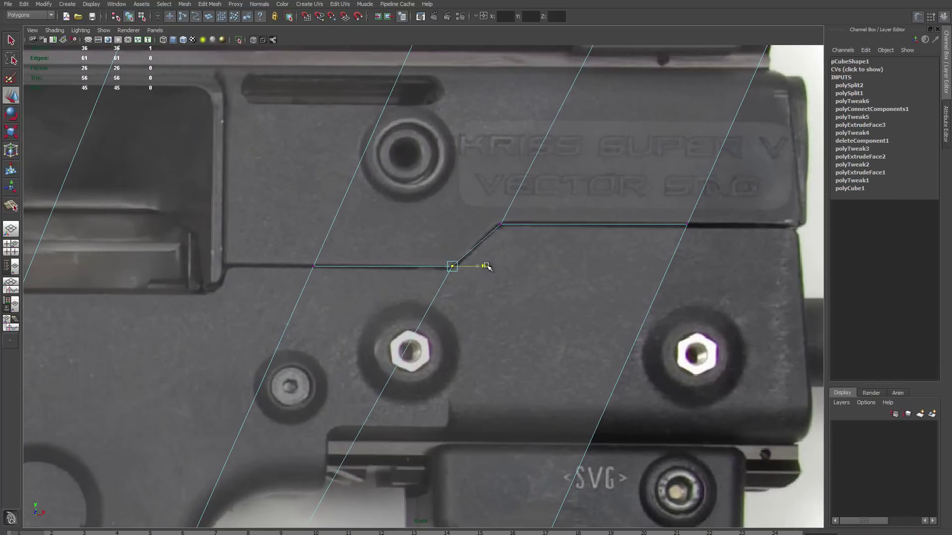
{"action": "left_click", "coordinate": [498, 224]}
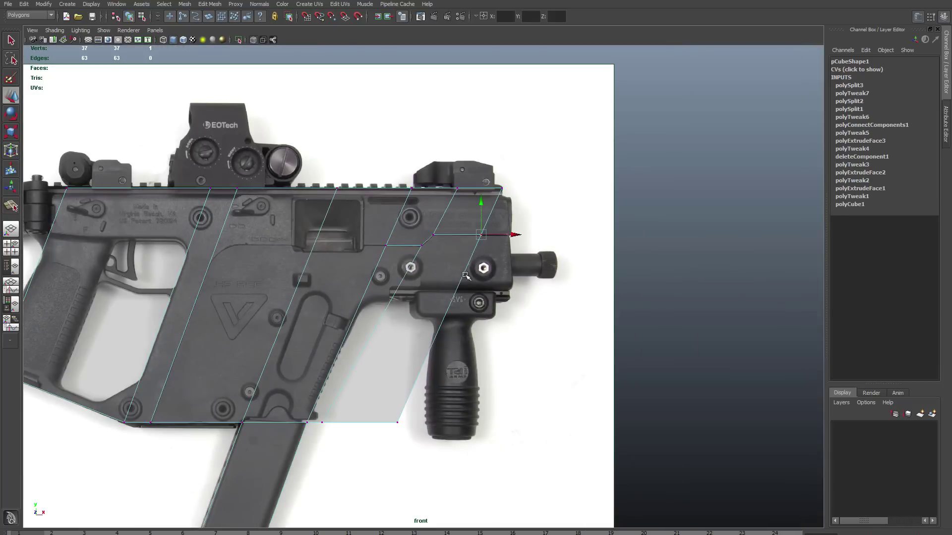
{"action": "scroll", "coordinate": [509, 239], "scroll_direction": "up", "scroll_amount": 4}
{"action": "middle_click_drag", "start_coordinate": [89, 256], "coordinate": [429, 255], "text": "alt"}
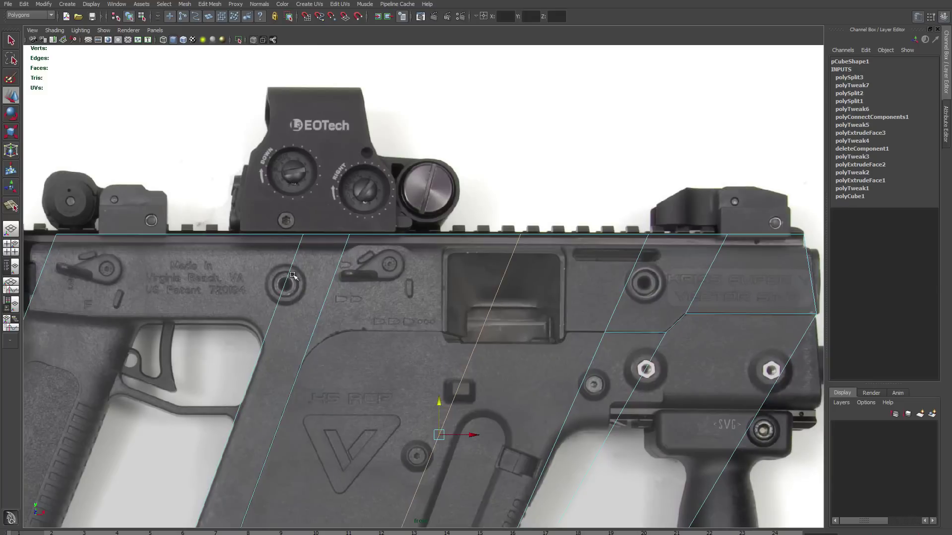
Cut lines across the receiver and move the new vertices to its front corners.
{"action": "right_click_drag", "start_coordinate": [428, 256], "coordinate": [451, 243], "text": "shift"}
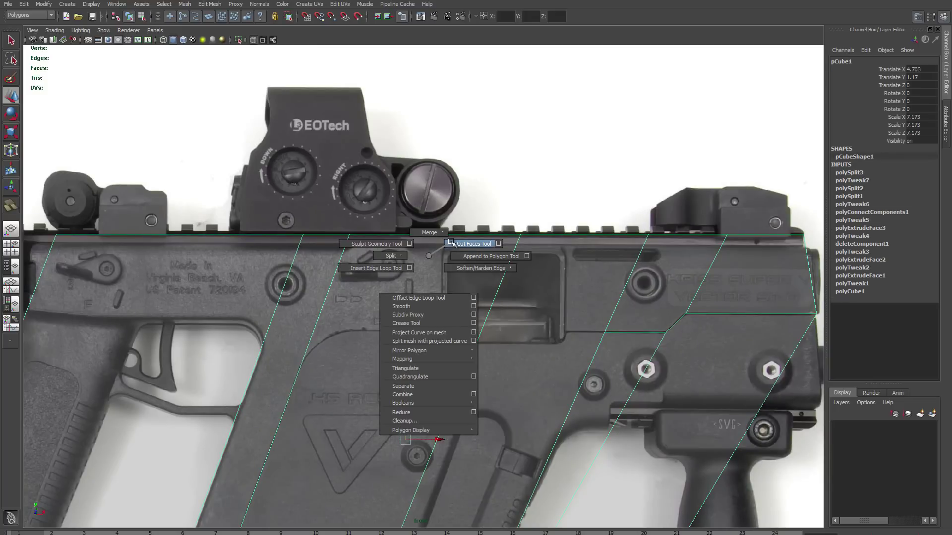
{"action": "left_click_drag", "start_coordinate": [451, 243], "coordinate": [530, 246]}
{"action": "middle_click_drag", "start_coordinate": [530, 246], "coordinate": [376, 308], "text": "alt"}
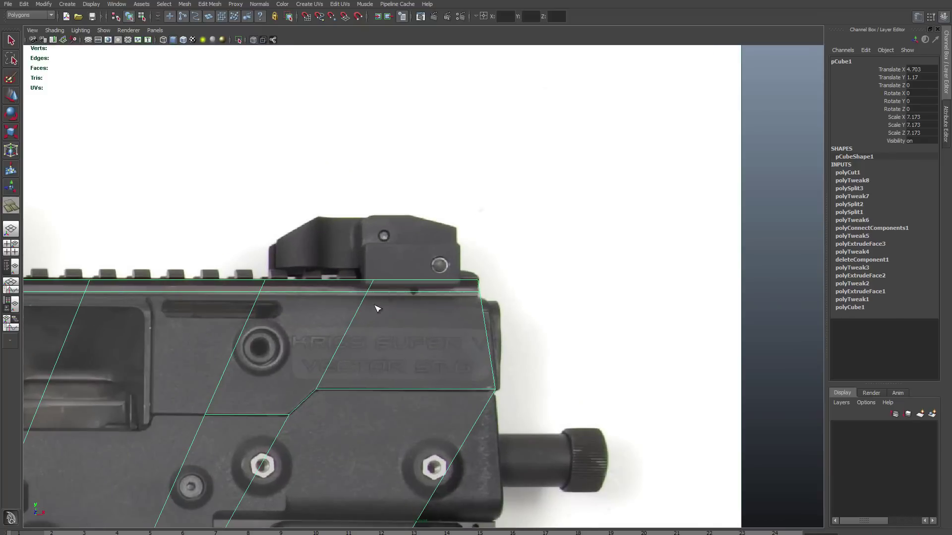
{"action": "left_click", "coordinate": [301, 280]}
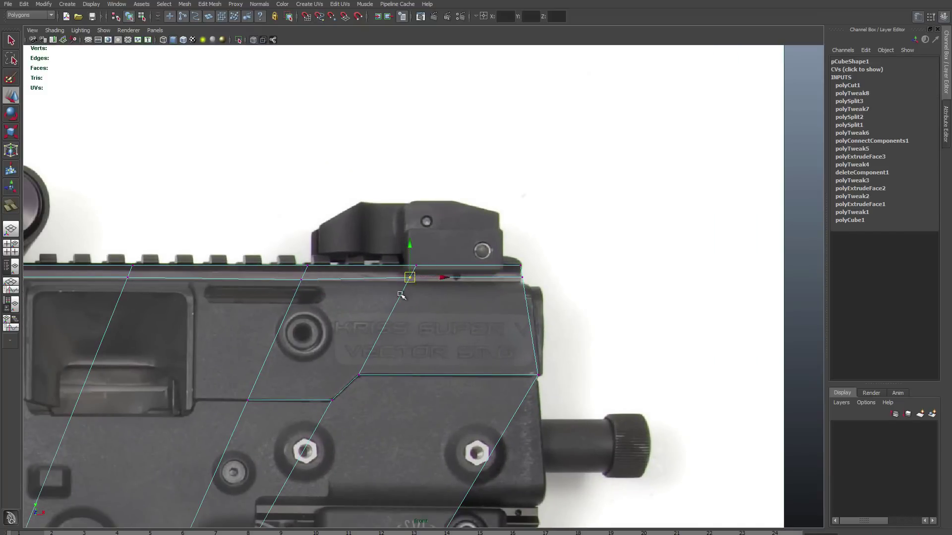
{"action": "left_click_drag", "start_coordinate": [410, 278], "coordinate": [573, 283]}
{"action": "scroll", "coordinate": [430, 327], "scroll_direction": "down", "scroll_amount": 5}
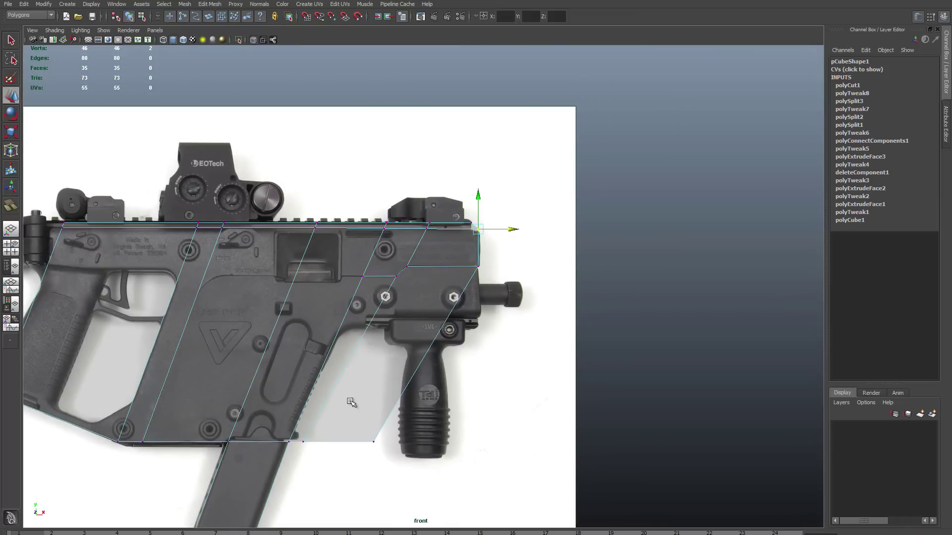
{"action": "left_click_drag", "start_coordinate": [346, 445], "coordinate": [465, 321]}
{"action": "scroll", "coordinate": [465, 321], "scroll_direction": "up", "scroll_amount": 3}
{"action": "scroll", "coordinate": [471, 357], "scroll_direction": "up", "scroll_amount": 2}
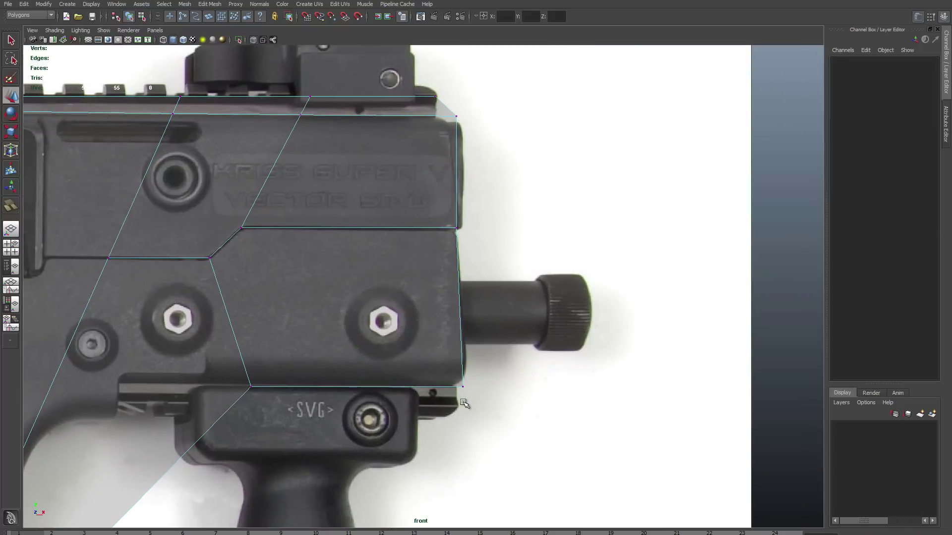
Delete the stray vertex and connect the remaining vertices with a new edge.
{"action": "middle_click_drag", "start_coordinate": [492, 254], "coordinate": [792, 214], "text": "alt"}
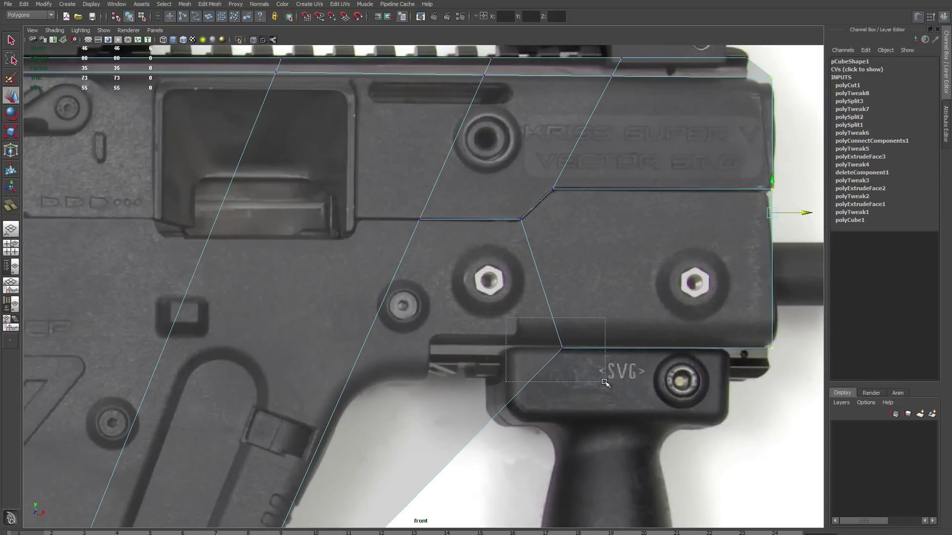
{"action": "left_click_drag", "start_coordinate": [372, 327], "coordinate": [422, 372]}
{"action": "middle_click_drag", "start_coordinate": [421, 372], "coordinate": [516, 287], "text": "alt"}
{"action": "key", "text": "space"}
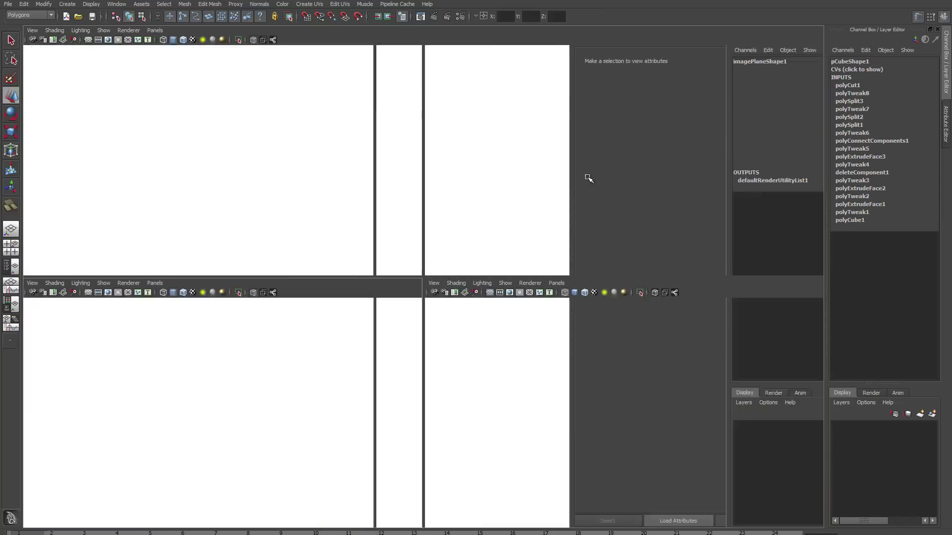
{"action": "key", "text": "space"}
{"action": "scroll", "coordinate": [538, 230], "scroll_direction": "up", "scroll_amount": 3}
{"action": "left_click", "coordinate": [563, 272]}
{"action": "key", "text": "Delete"}
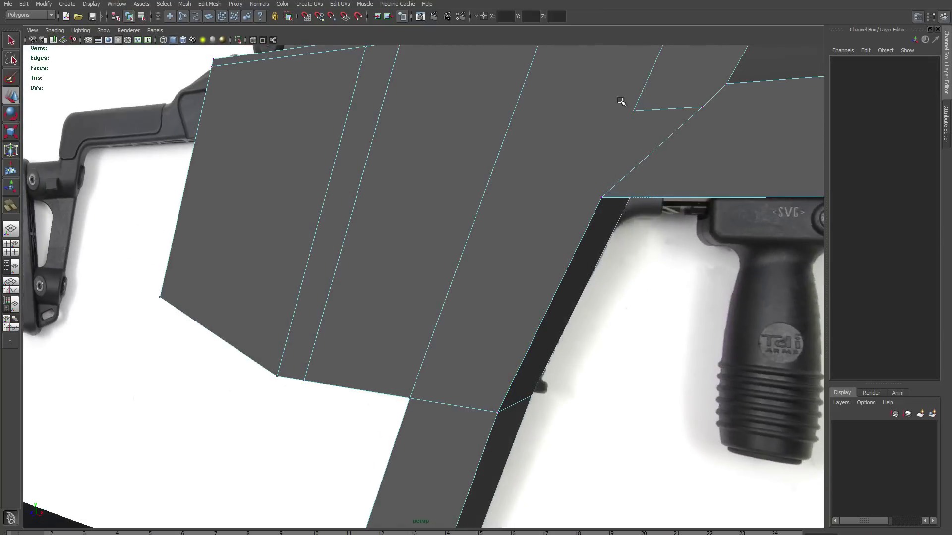
{"action": "left_click", "coordinate": [632, 110]}
{"action": "right_click_drag", "start_coordinate": [631, 182], "coordinate": [632, 232], "text": "shift"}
{"action": "key", "text": "space"}
{"action": "key", "text": "space"}
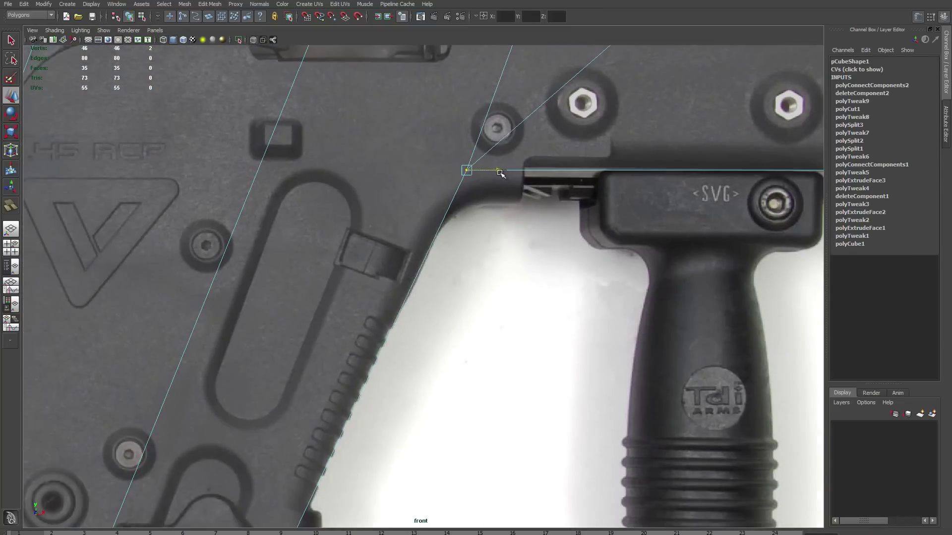
{"action": "scroll", "coordinate": [400, 377], "scroll_direction": "down", "scroll_amount": 2}
{"action": "scroll", "coordinate": [483, 377], "scroll_direction": "down", "scroll_amount": 2}
{"action": "scroll", "coordinate": [667, 399], "scroll_direction": "up", "scroll_amount": 3}
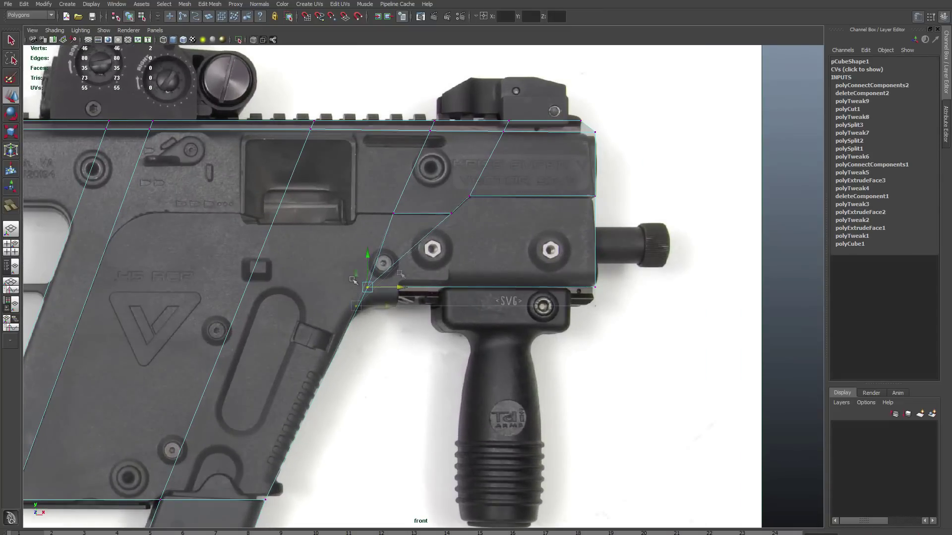
{"action": "scroll", "coordinate": [353, 280], "scroll_direction": "up", "scroll_amount": 2}
Add three edge splits across the receiver, including diagonal cuts to its slanted edge.
{"action": "right_click_drag", "start_coordinate": [386, 245], "coordinate": [385, 220], "text": "shift"}
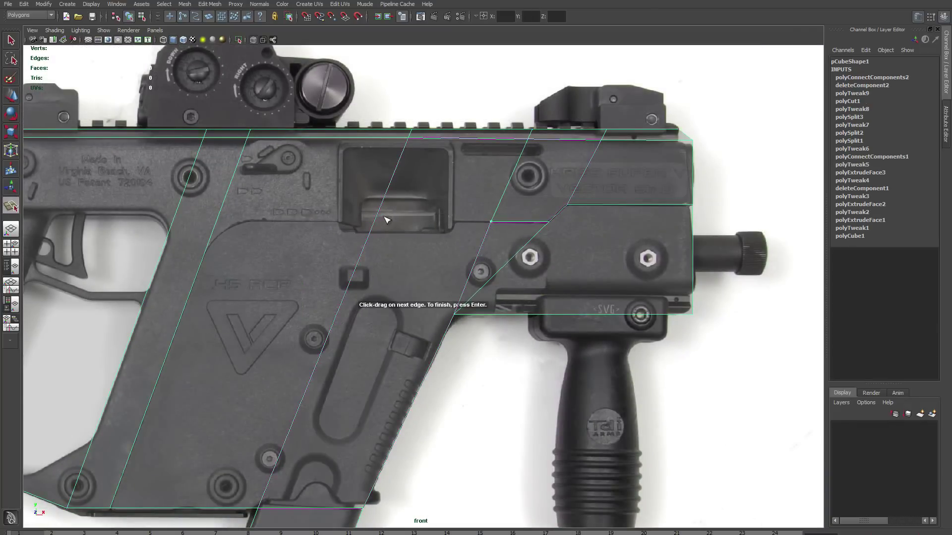
{"action": "left_click", "coordinate": [220, 224]}
{"action": "key", "text": "Return"}
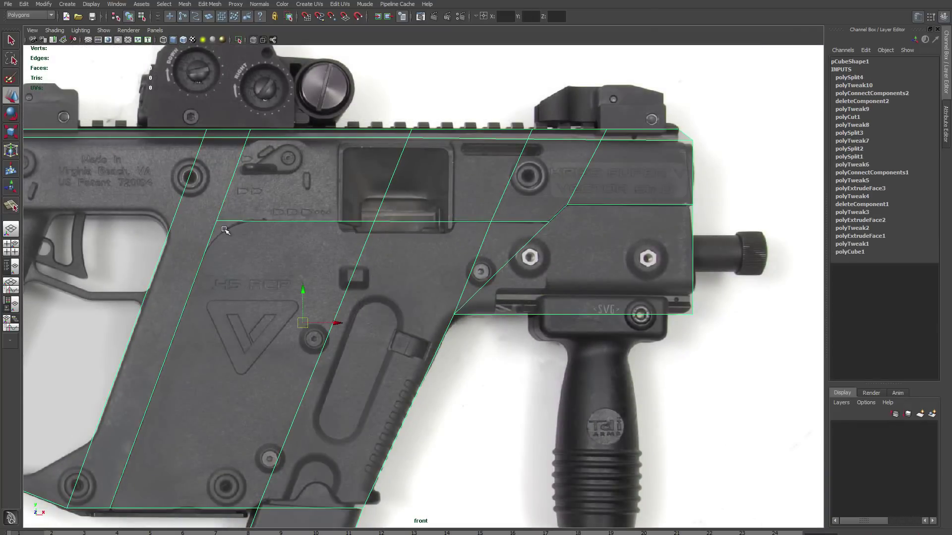
{"action": "key", "text": "g"}
{"action": "left_click", "coordinate": [241, 221]}
{"action": "left_click", "coordinate": [208, 248]}
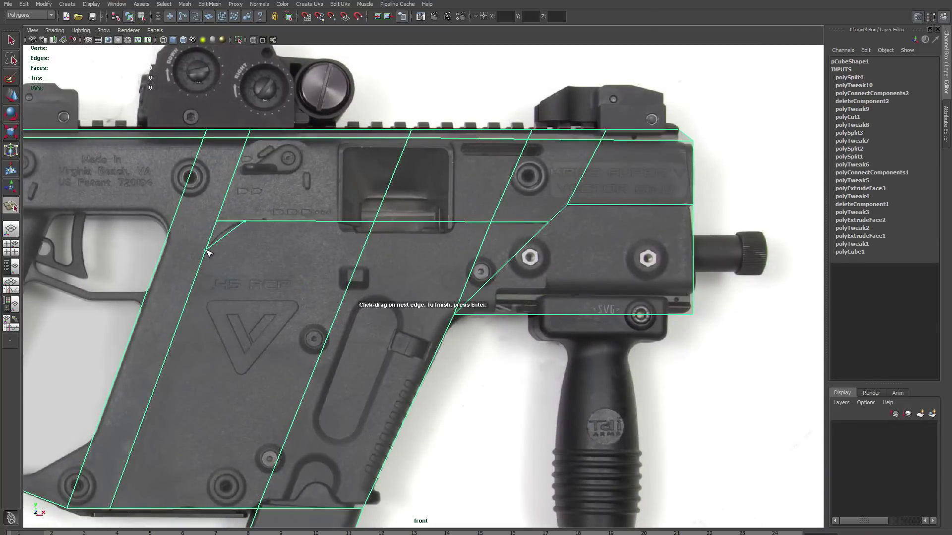
{"action": "key", "text": "Return"}
{"action": "scroll", "coordinate": [232, 257], "scroll_direction": "up", "scroll_amount": 3}
{"action": "right_click_drag", "start_coordinate": [340, 254], "coordinate": [324, 272], "text": "shift"}
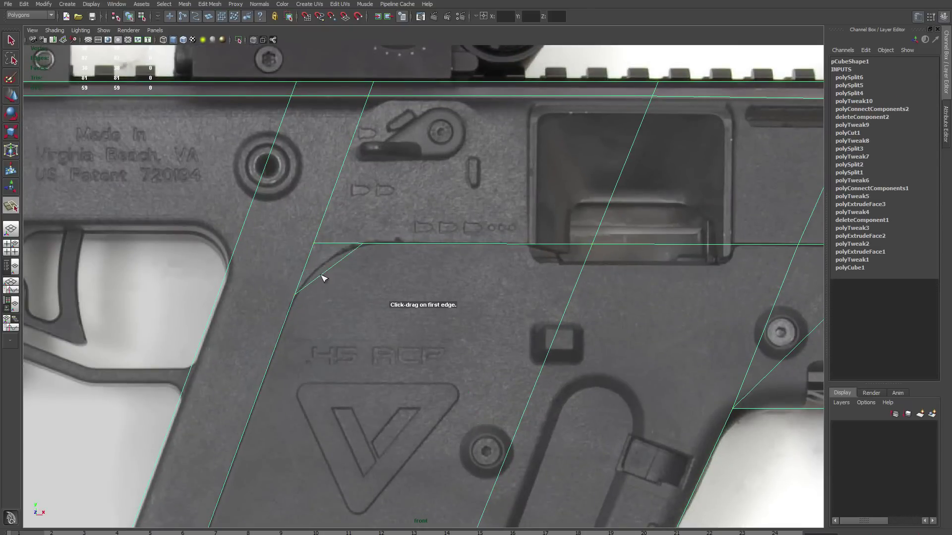
{"action": "left_click", "coordinate": [328, 268]}
{"action": "left_click", "coordinate": [313, 244]}
{"action": "scroll", "coordinate": [305, 250], "scroll_direction": "down", "scroll_amount": 2}
{"action": "key", "text": "Return"}
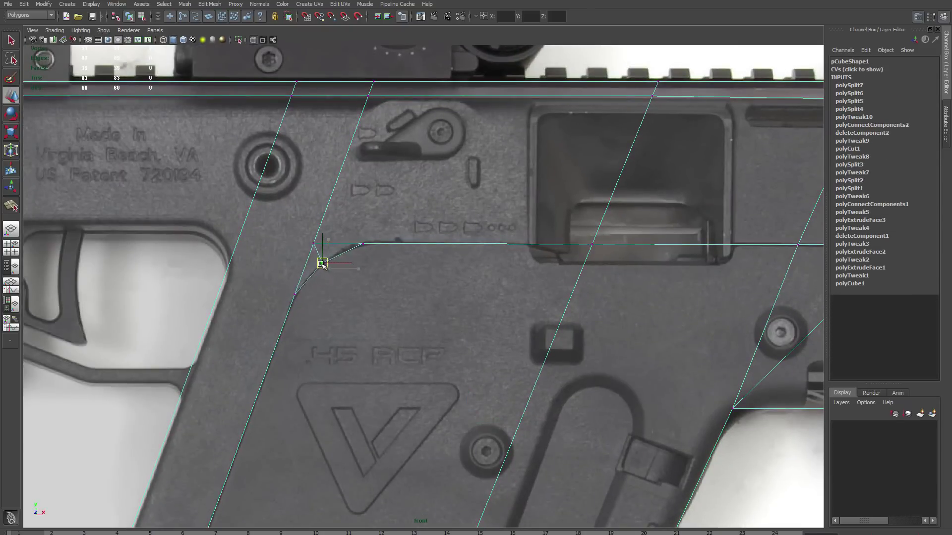
Split a line below the ejection port plus two short connecting splits.
{"action": "left_click", "coordinate": [372, 267]}
{"action": "middle_click_drag", "start_coordinate": [372, 268], "coordinate": [309, 260], "text": "alt"}
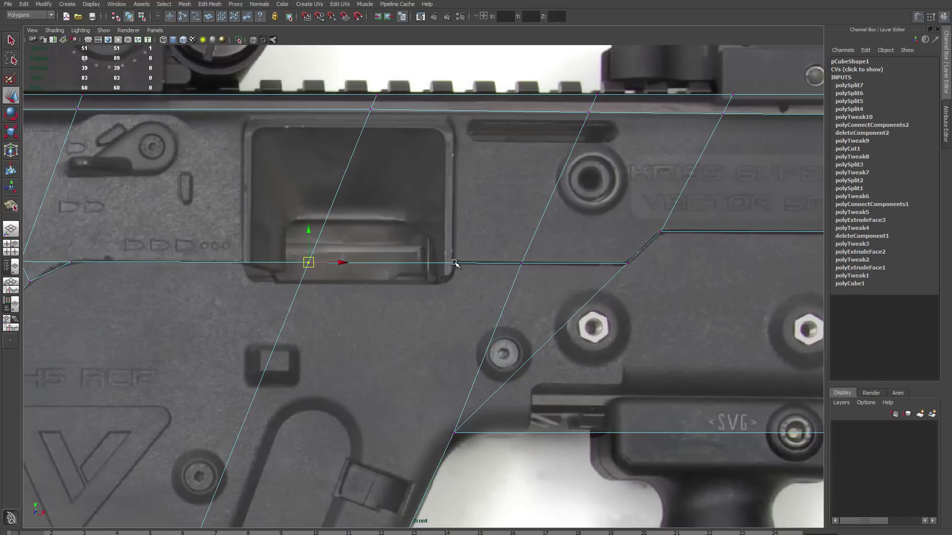
{"action": "right_click_drag", "start_coordinate": [436, 268], "coordinate": [420, 285], "text": "shift"}
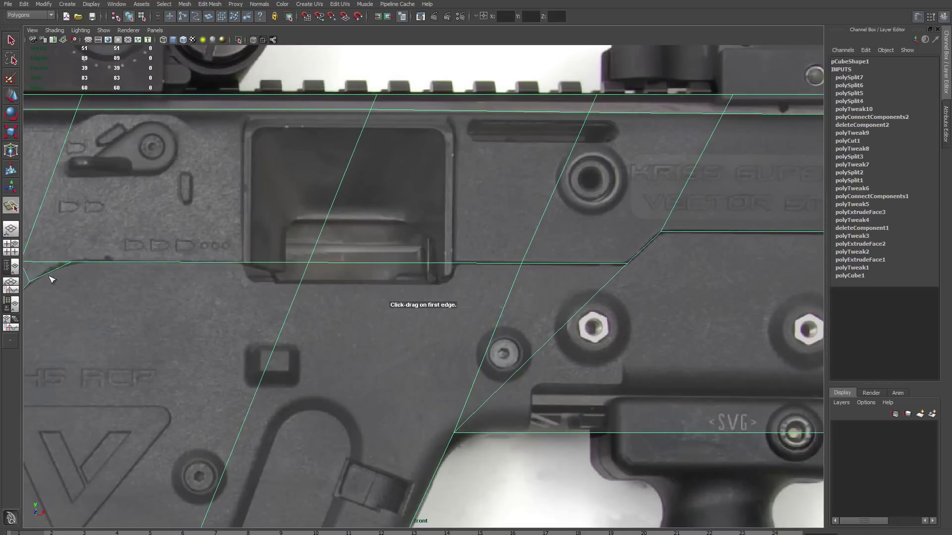
{"action": "left_click", "coordinate": [27, 280]}
{"action": "left_click", "coordinate": [516, 283]}
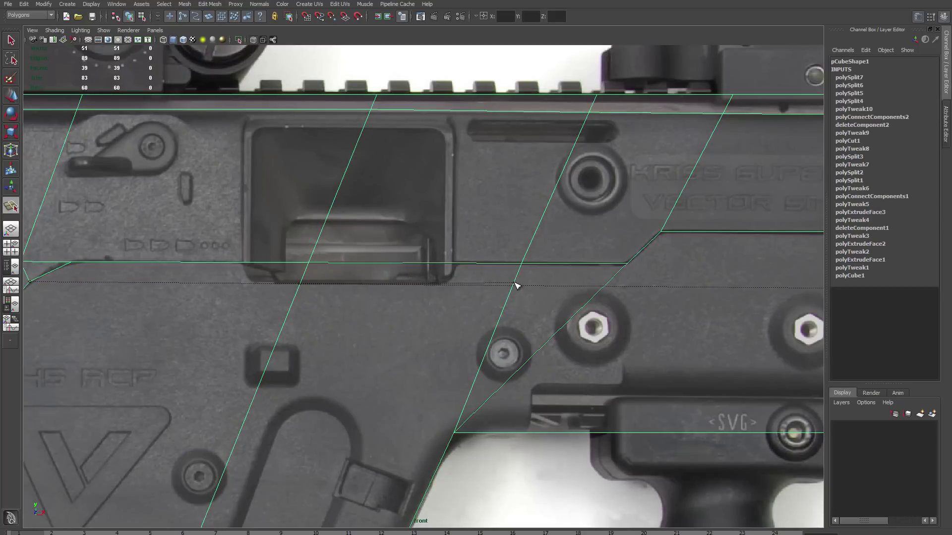
{"action": "key", "text": "Return"}
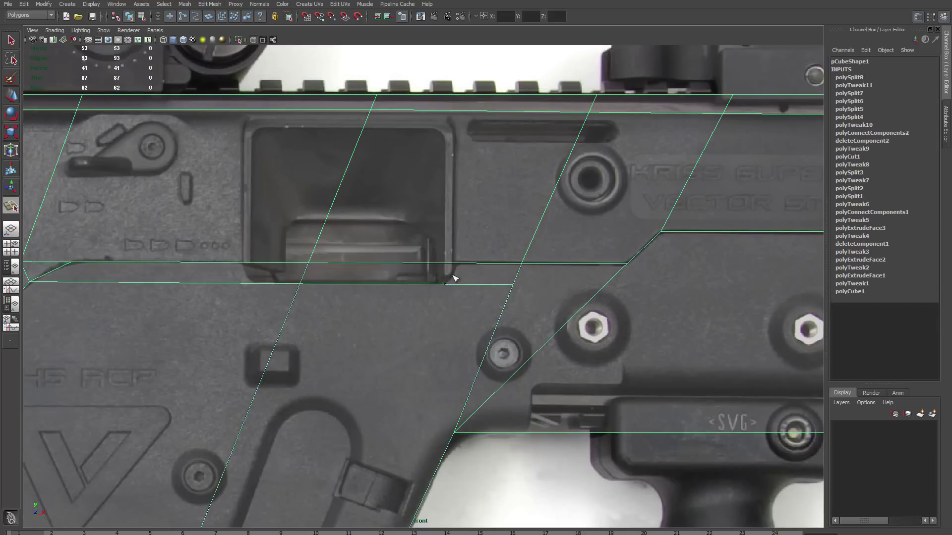
{"action": "left_click", "coordinate": [446, 284]}
{"action": "left_click", "coordinate": [457, 263]}
{"action": "key", "text": "Return"}
{"action": "left_click", "coordinate": [243, 263]}
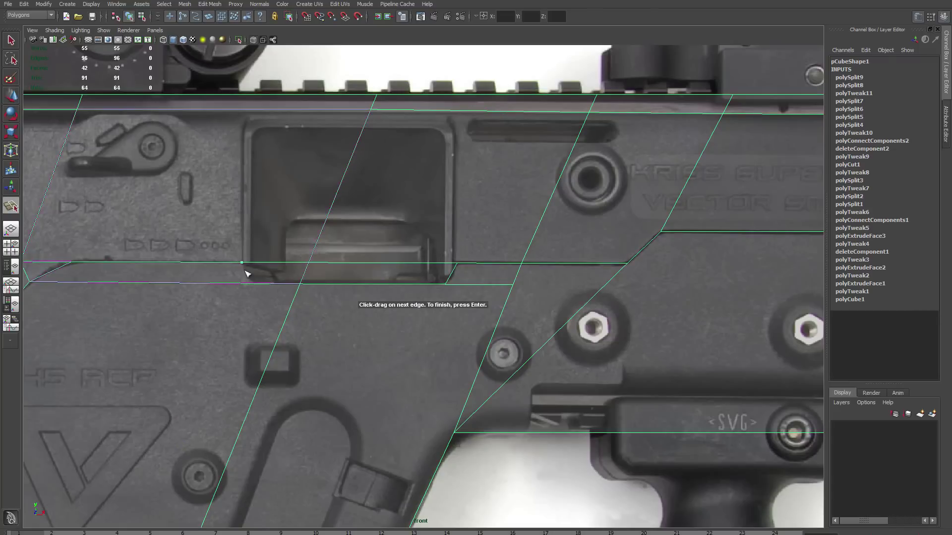
{"action": "left_click", "coordinate": [252, 283]}
{"action": "key", "text": "Return"}
Merge the overlapping vertices and square off the ejection port corner.
{"action": "right_click_drag", "start_coordinate": [469, 283], "coordinate": [425, 280]}
{"action": "mouse_move", "coordinate": [499, 249]}
{"action": "left_mouse_down"}
{"action": "mouse_move", "coordinate": [528, 275]}
{"action": "mouse_move", "coordinate": [532, 294]}
{"action": "left_mouse_up"}
{"action": "right_click_drag", "start_coordinate": [537, 287], "coordinate": [585, 279], "text": "shift"}
{"action": "scroll", "coordinate": [452, 318], "scroll_direction": "down", "scroll_amount": 1}
{"action": "middle_click_drag", "start_coordinate": [452, 318], "coordinate": [404, 313], "text": "alt"}
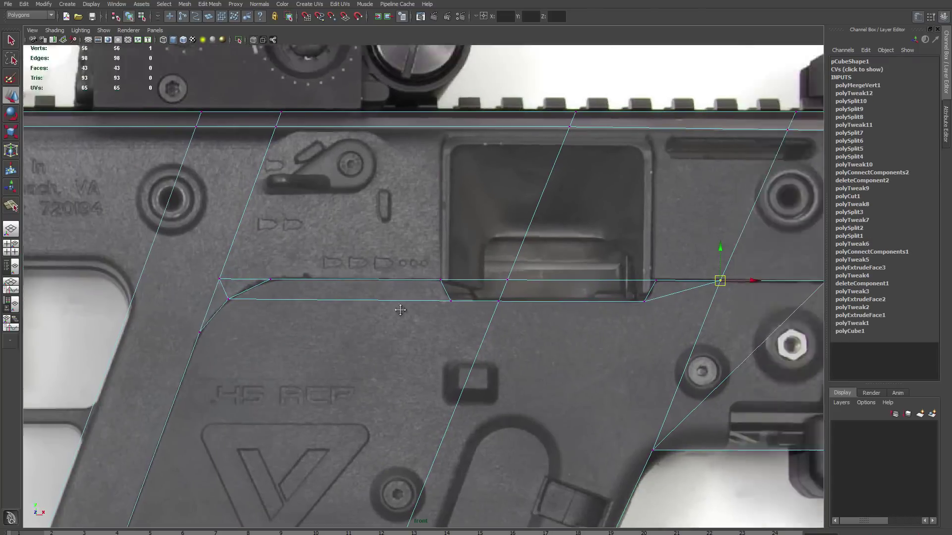
{"action": "scroll", "coordinate": [404, 313], "scroll_direction": "up", "scroll_amount": 1}
{"action": "left_click", "coordinate": [476, 283]}
{"action": "middle_click_drag", "start_coordinate": [477, 283], "coordinate": [421, 281]}
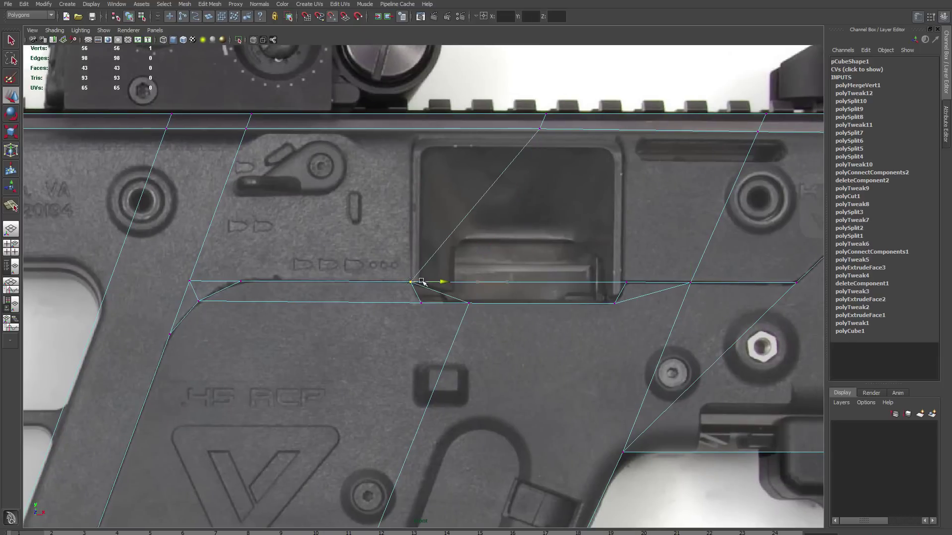
{"action": "middle_click_drag", "start_coordinate": [534, 158], "coordinate": [405, 126]}
{"action": "key", "text": "w"}
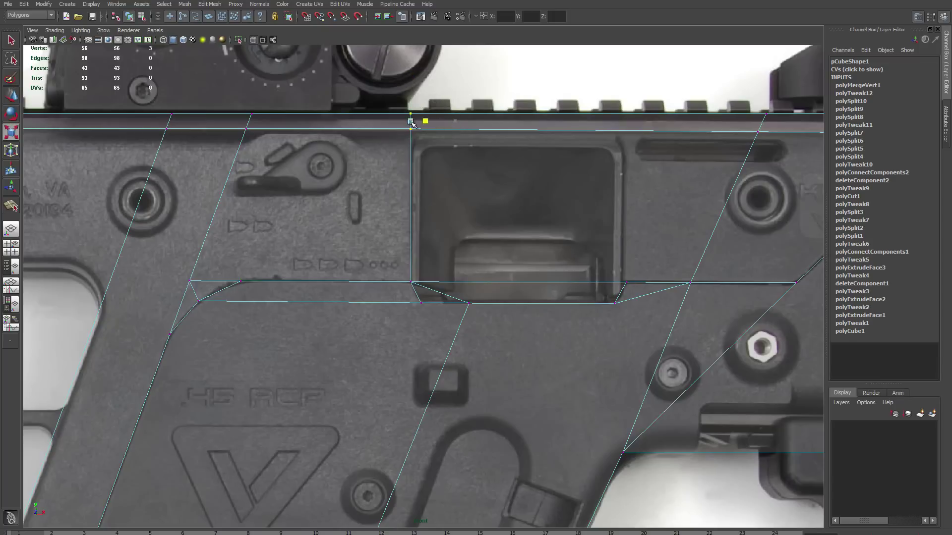
{"action": "middle_click_drag", "start_coordinate": [411, 284], "coordinate": [247, 312], "text": "alt"}
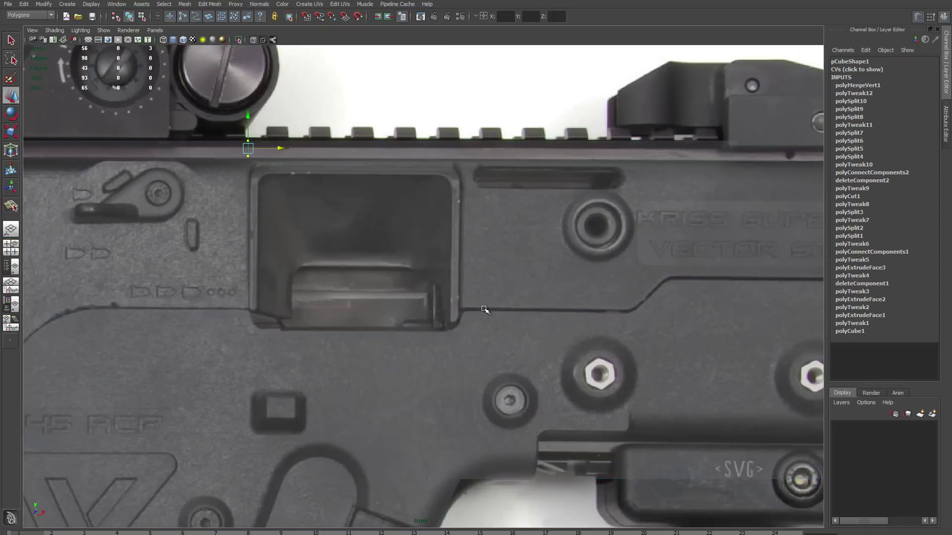
Add a vertical split at the port's rear and merge its lower vertex into its neighbour.
{"action": "right_click_drag", "start_coordinate": [449, 295], "coordinate": [459, 313], "text": "shift"}
{"action": "left_click", "coordinate": [460, 310]}
{"action": "left_click", "coordinate": [463, 142]}
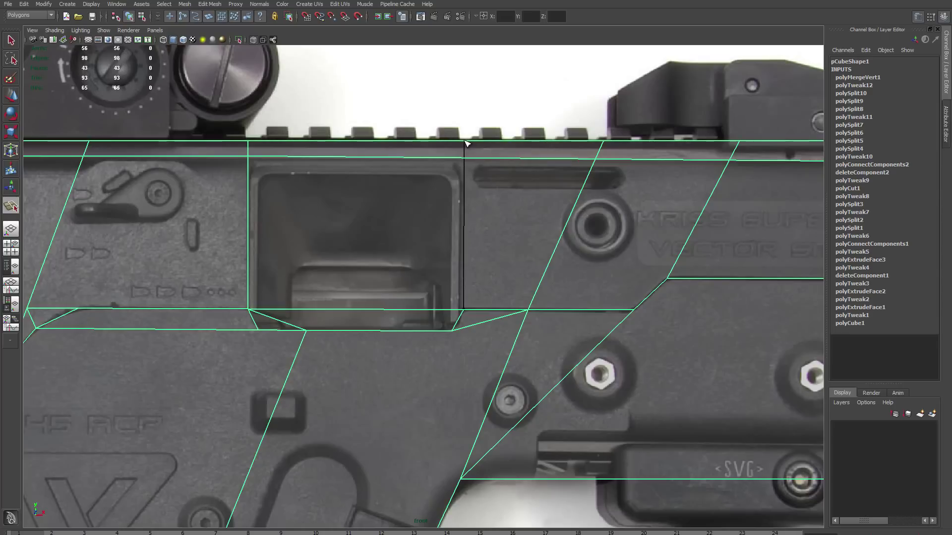
{"action": "key", "text": "Return"}
{"action": "right_click_drag", "start_coordinate": [447, 167], "coordinate": [489, 148], "text": "shift"}
{"action": "key", "text": "w"}
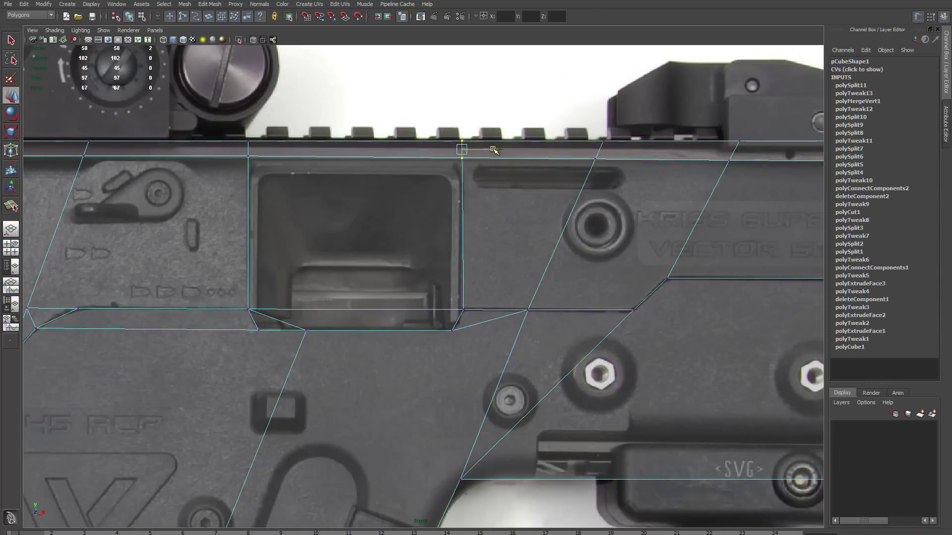
{"action": "middle_click_drag", "start_coordinate": [461, 161], "coordinate": [549, 151], "text": "alt"}
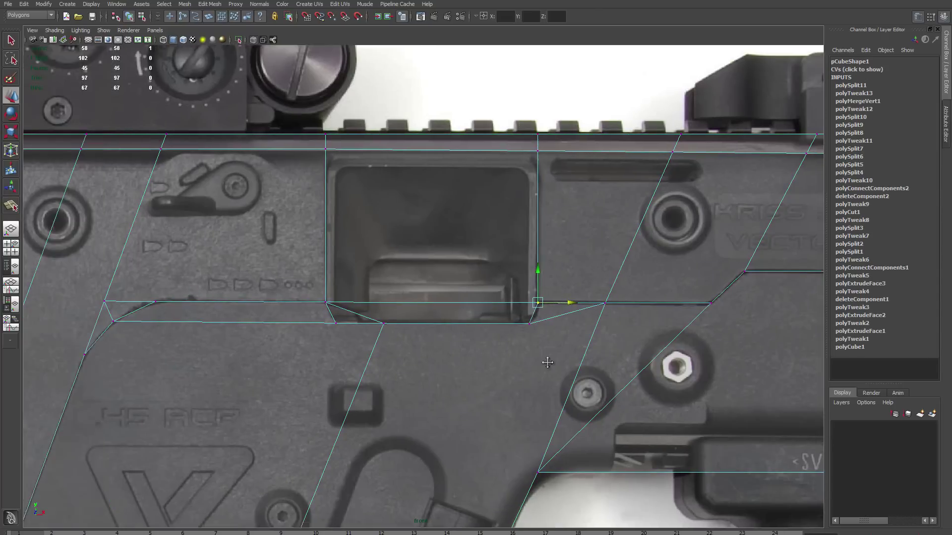
{"action": "scroll", "coordinate": [451, 320], "scroll_direction": "up", "scroll_amount": 2}
{"action": "left_click_drag", "start_coordinate": [451, 320], "coordinate": [398, 320]}
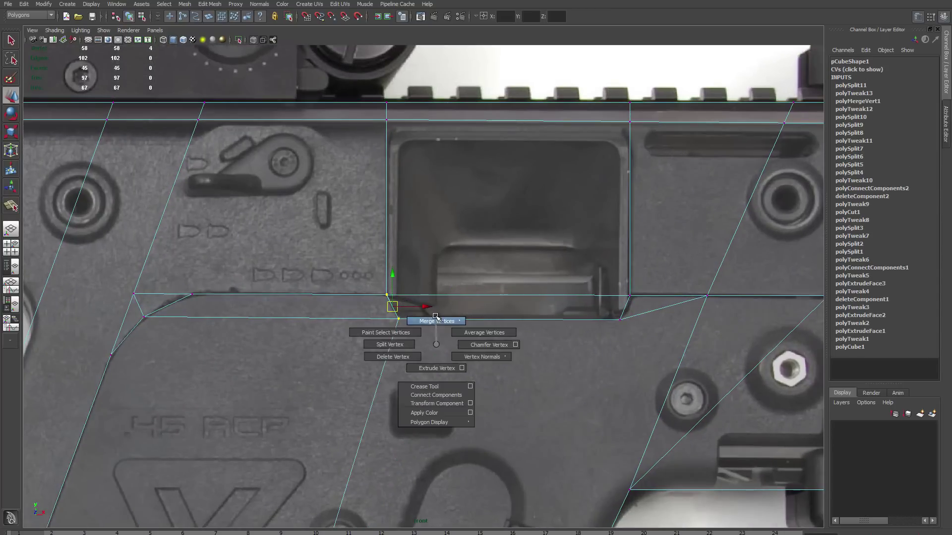
{"action": "right_click_drag", "start_coordinate": [414, 319], "coordinate": [446, 349], "text": "shift"}
{"action": "key", "text": "f"}
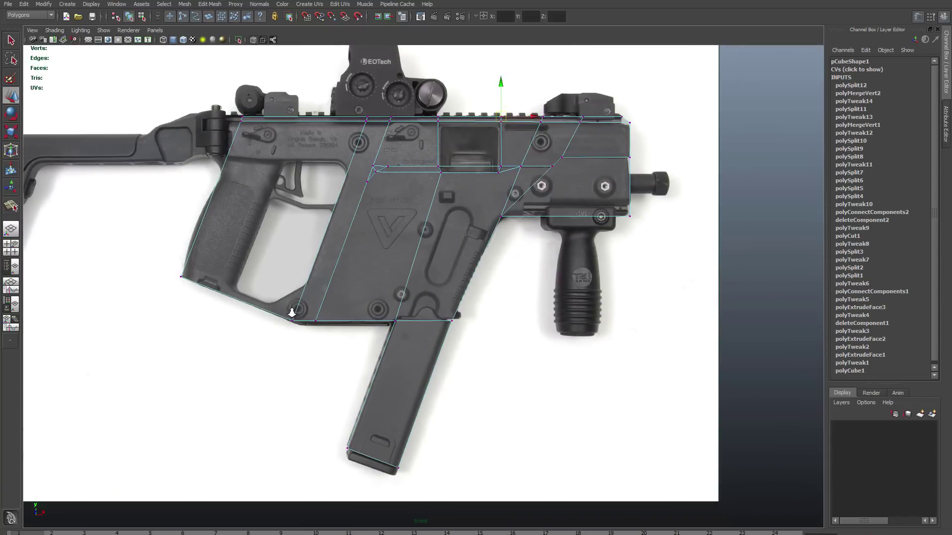
{"action": "scroll", "coordinate": [292, 313], "scroll_direction": "up", "scroll_amount": 2}
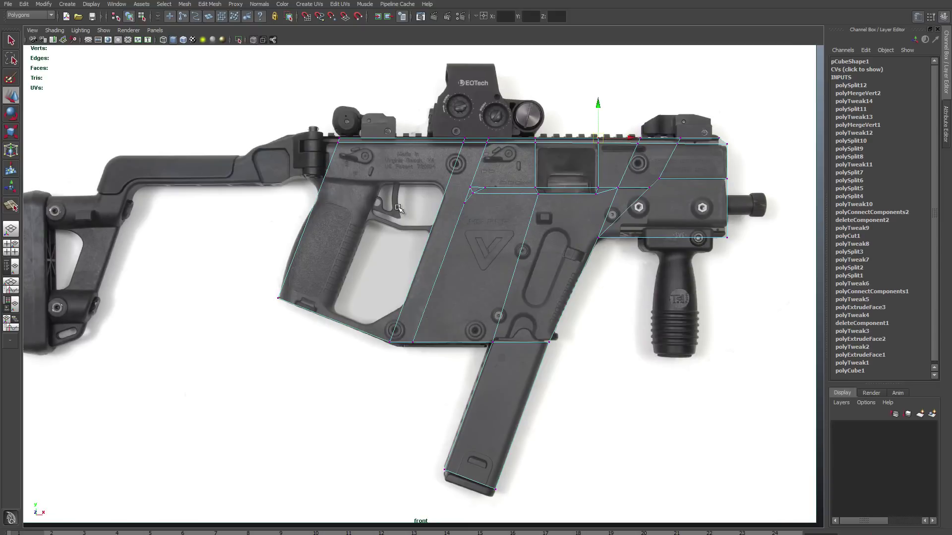
Extrude the grip's side face inward, reshape the inset, and delete a stray edge.
{"action": "left_click", "coordinate": [395, 238]}
{"action": "right_click_drag", "start_coordinate": [403, 191], "coordinate": [410, 193], "text": "shift"}
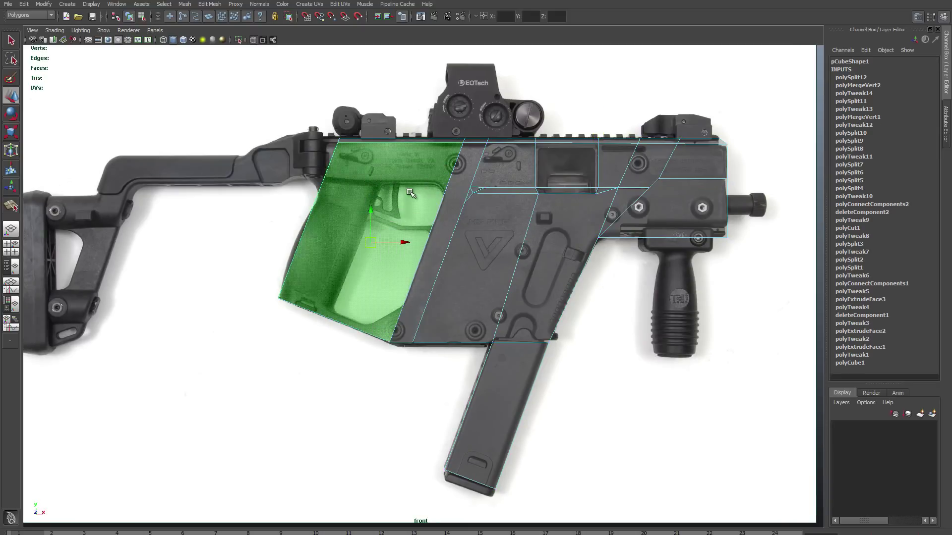
{"action": "left_click_drag", "start_coordinate": [417, 231], "coordinate": [371, 233]}
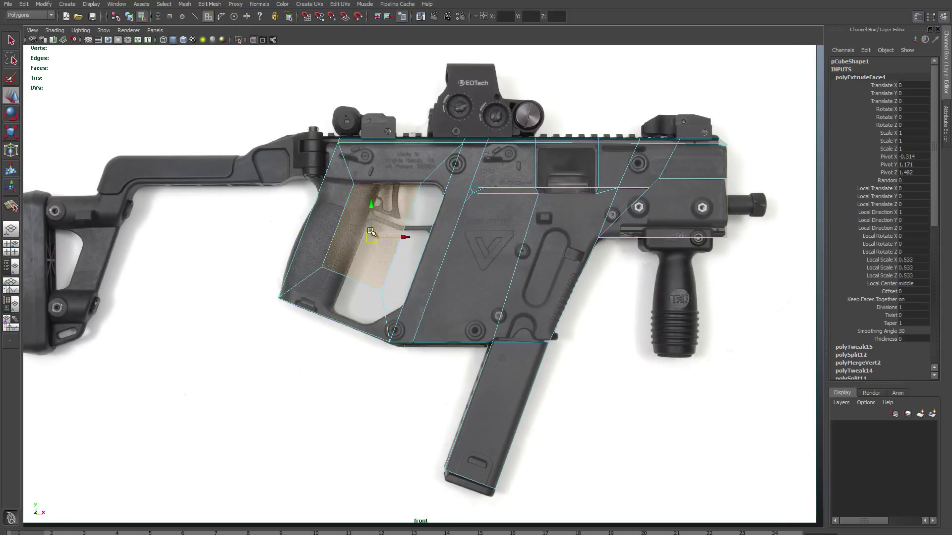
{"action": "scroll", "coordinate": [371, 235], "scroll_direction": "up", "scroll_amount": 2}
{"action": "key", "text": "F8"}
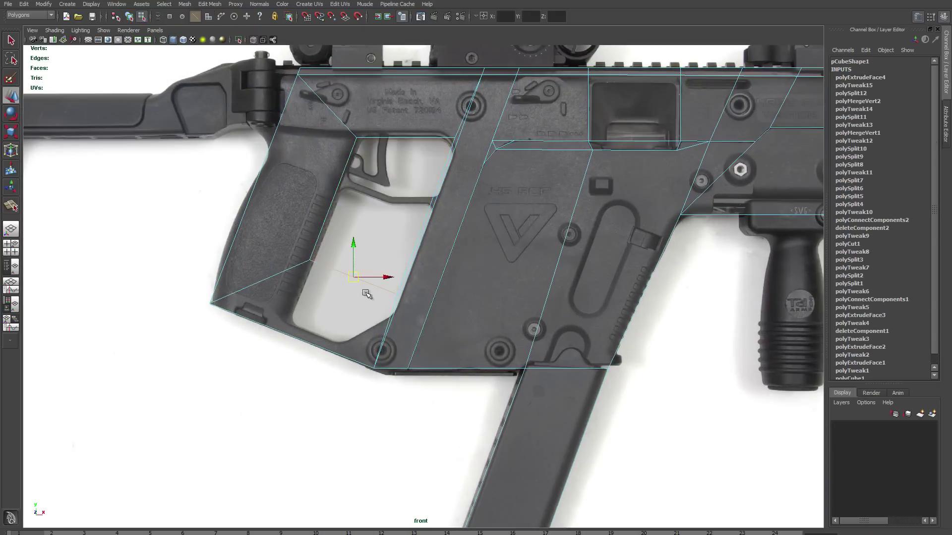
{"action": "middle_click_drag", "start_coordinate": [367, 294], "coordinate": [332, 336]}
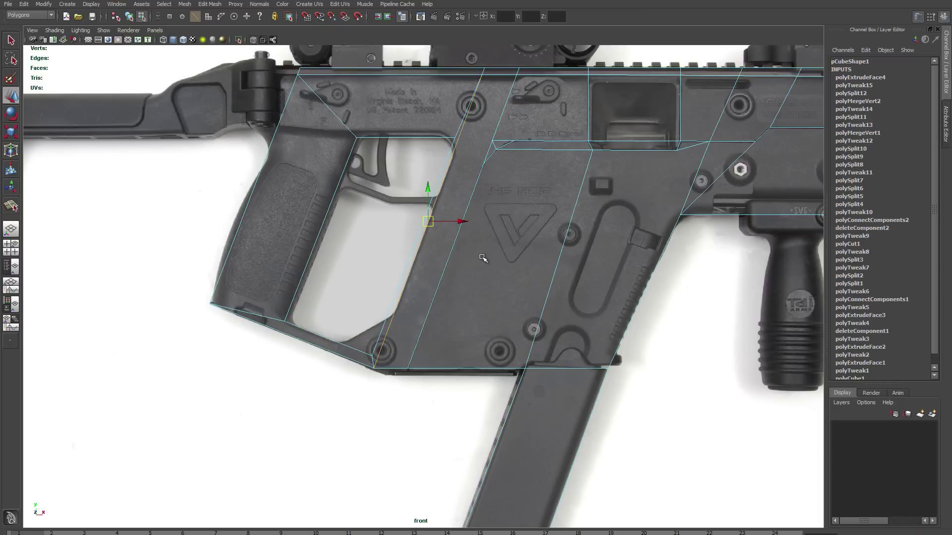
{"action": "key", "text": "Delete"}
Fit the trigger-guard and grip vertices to the reference and select the trigger-area face.
{"action": "left_click", "coordinate": [455, 138]}
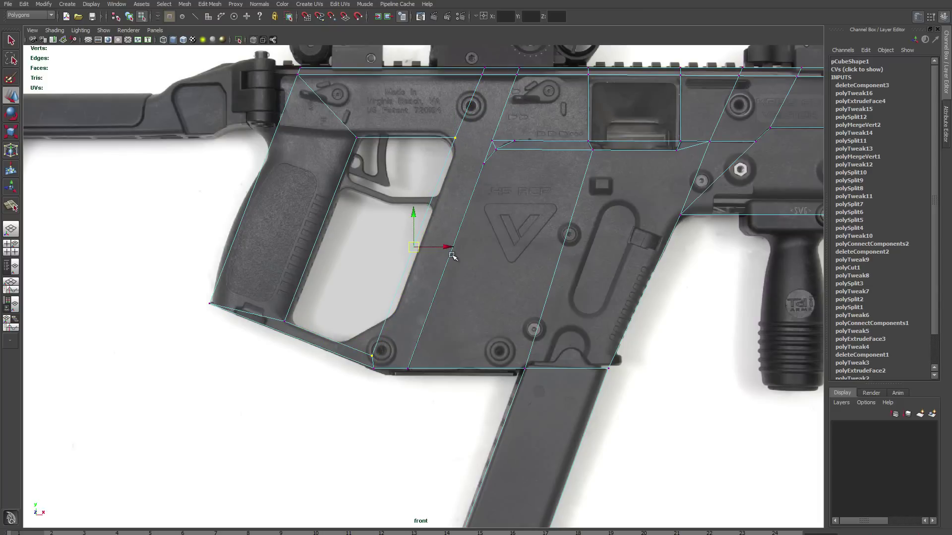
{"action": "middle_click_drag", "start_coordinate": [409, 105], "coordinate": [408, 100]}
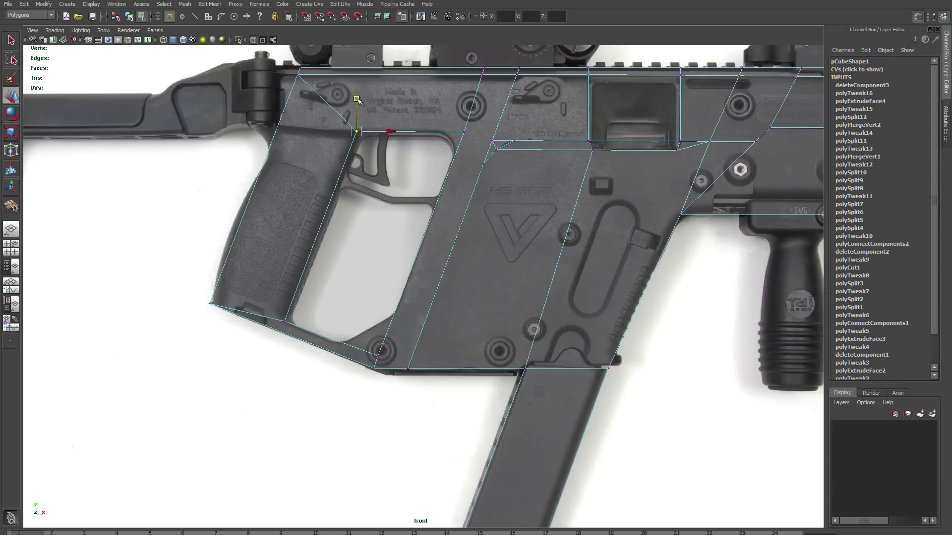
{"action": "left_click_drag", "start_coordinate": [398, 132], "coordinate": [372, 131]}
{"action": "left_click", "coordinate": [285, 322]}
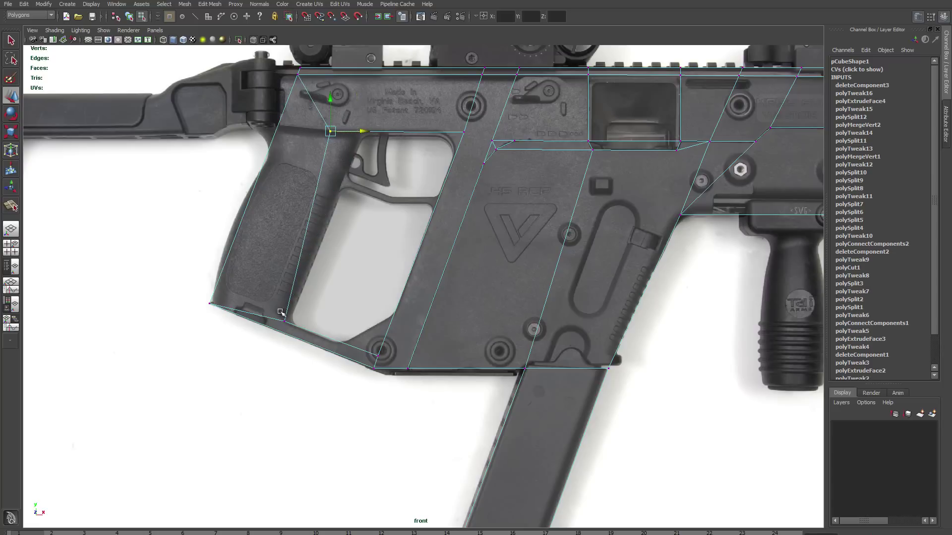
{"action": "middle_click_drag", "start_coordinate": [285, 322], "coordinate": [272, 318]}
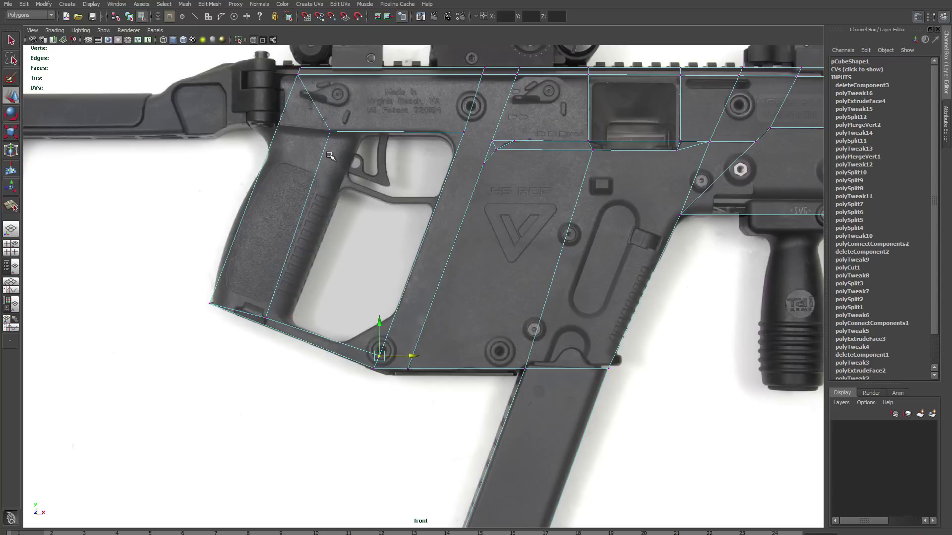
{"action": "middle_click_drag", "start_coordinate": [363, 130], "coordinate": [371, 131]}
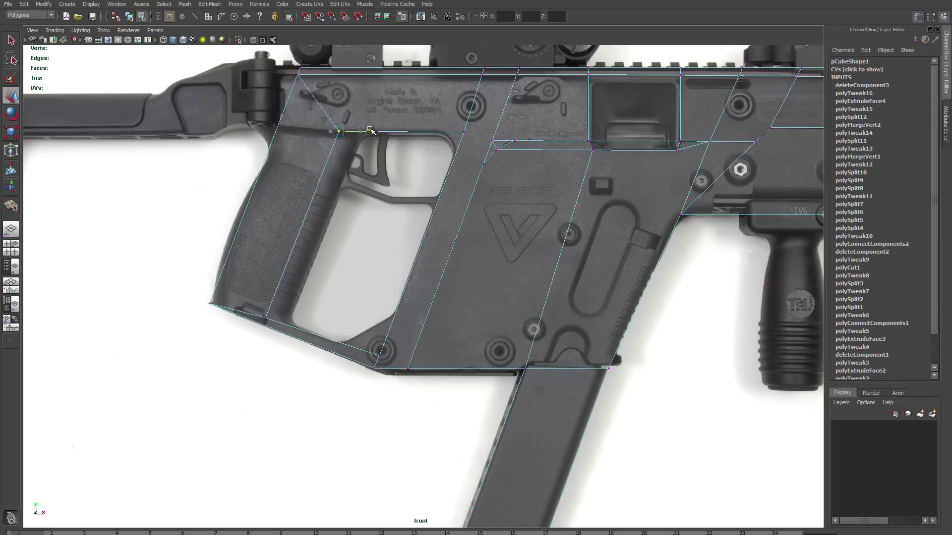
{"action": "key", "text": "F11"}
{"action": "left_click", "coordinate": [381, 195]}
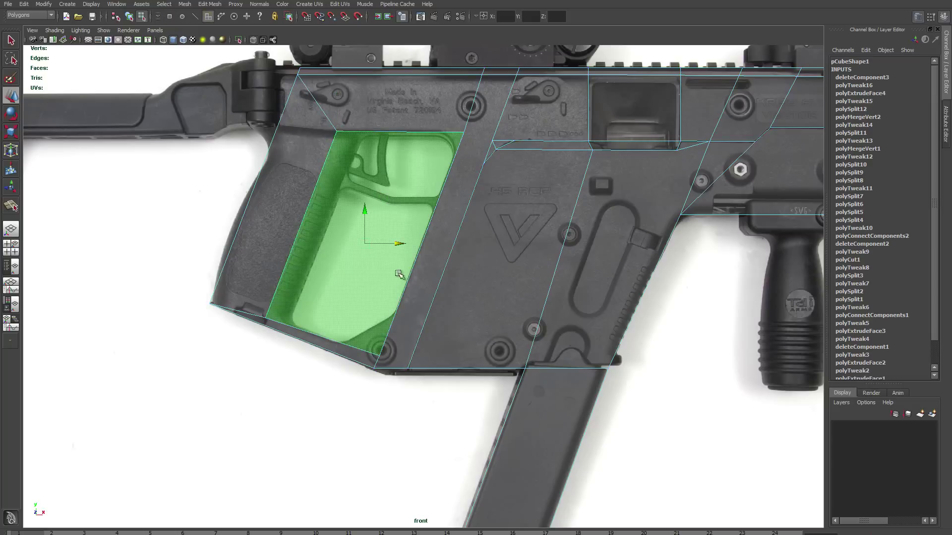
Delete the trigger-area face and split a new edge along the hole's lower side.
{"action": "right_click", "coordinate": [411, 299]}
{"action": "key", "text": "Delete"}
{"action": "right_click", "coordinate": [385, 330]}
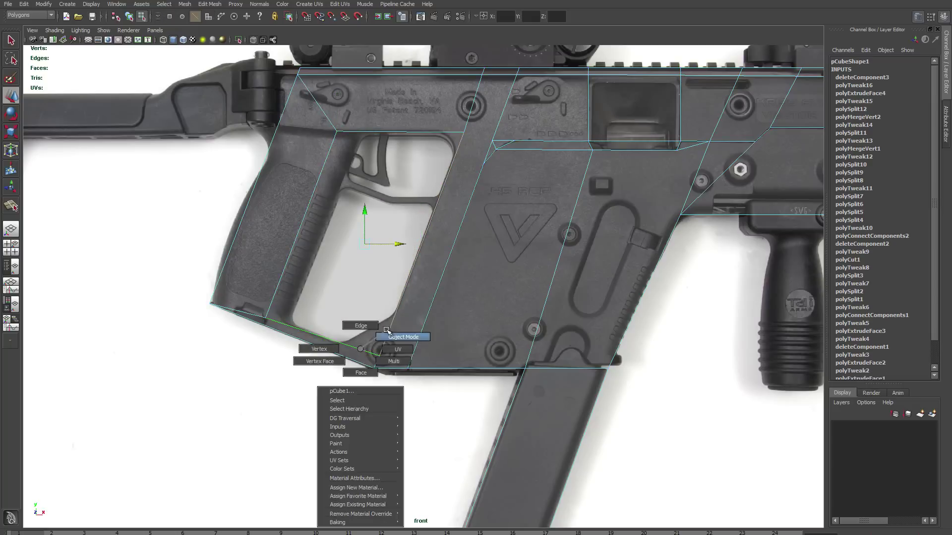
{"action": "left_click", "coordinate": [342, 342]}
{"action": "left_click", "coordinate": [396, 315]}
{"action": "key", "text": "Return"}
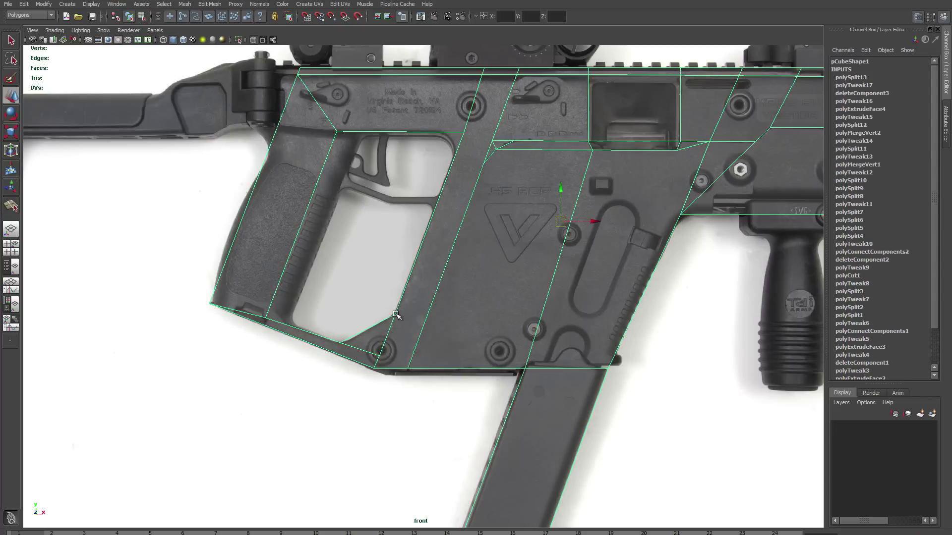
{"action": "key", "text": "F9"}
{"action": "left_click", "coordinate": [341, 342]}
{"action": "scroll", "coordinate": [372, 327], "scroll_direction": "up", "scroll_amount": 3}
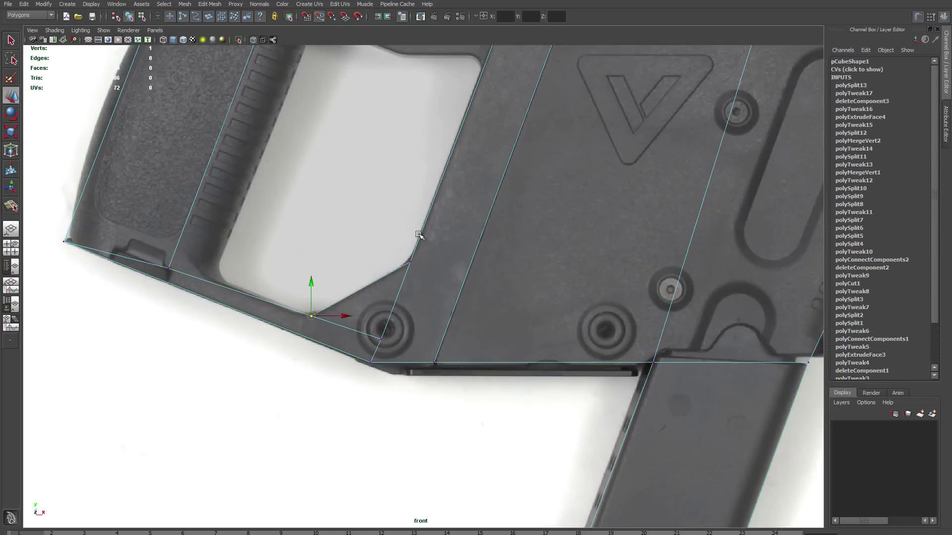
{"action": "scroll", "coordinate": [421, 273], "scroll_direction": "down", "scroll_amount": 4}
Inset the hole's face, delete its inner face, and move the grip and trigger-guard vertices.
{"action": "key", "text": "F11"}
{"action": "key", "text": "space"}
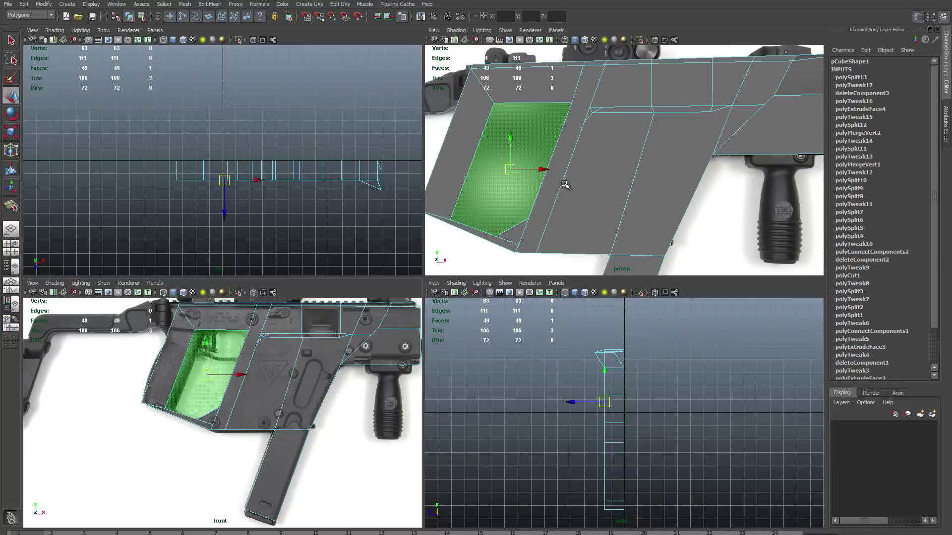
{"action": "key", "text": "space"}
{"action": "scroll", "coordinate": [368, 246], "scroll_direction": "down", "scroll_amount": 2}
{"action": "key", "text": "ctrl+e"}
{"action": "left_click_drag", "start_coordinate": [186, 319], "coordinate": [186, 331]}
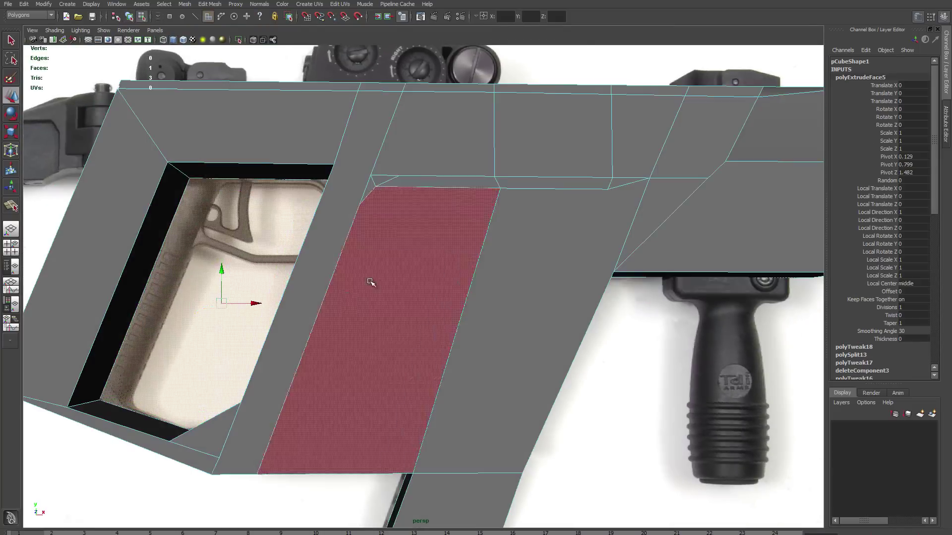
{"action": "scroll", "coordinate": [372, 283], "scroll_direction": "up", "scroll_amount": 3}
{"action": "right_click_drag", "start_coordinate": [245, 224], "coordinate": [223, 291], "text": "shift"}
{"action": "key", "text": "space"}
{"action": "key", "text": "space"}
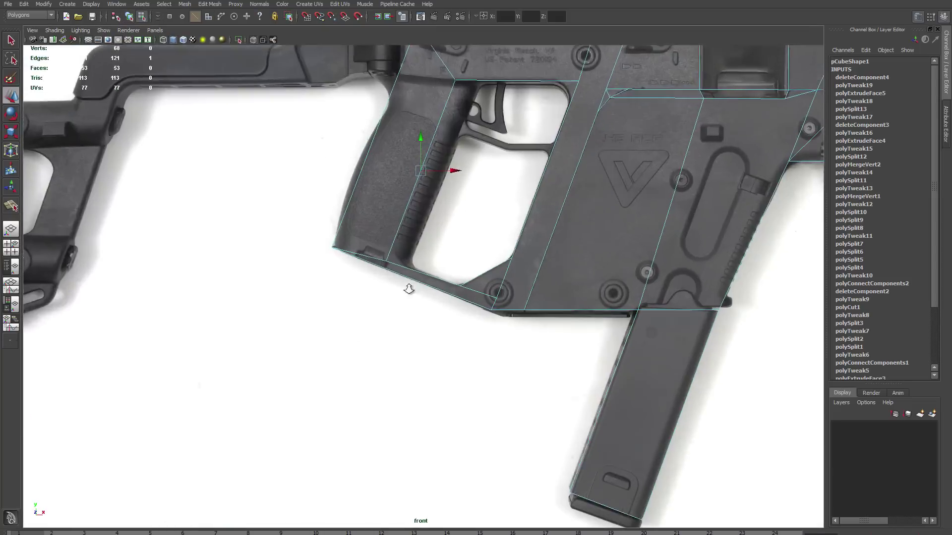
{"action": "left_click_drag", "start_coordinate": [367, 279], "coordinate": [380, 278]}
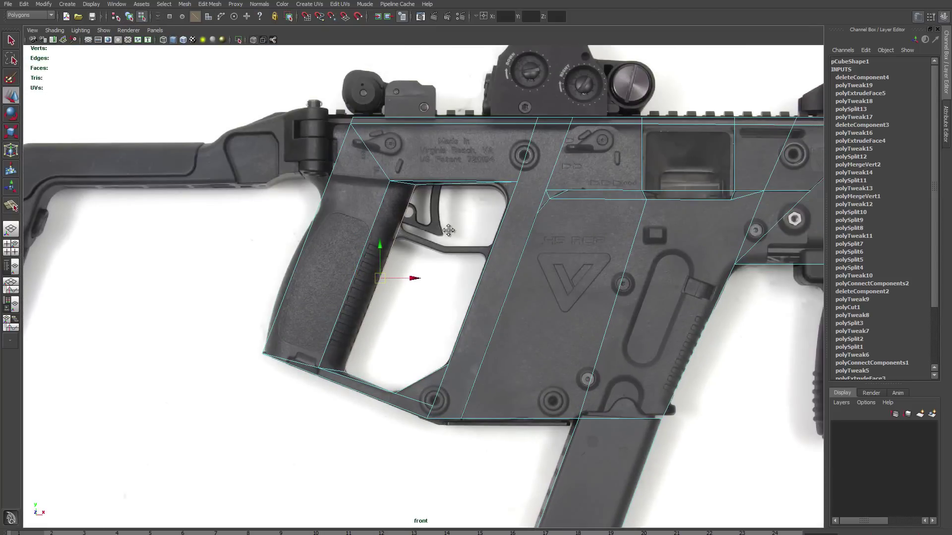
{"action": "scroll", "coordinate": [449, 230], "scroll_direction": "up", "scroll_amount": 3}
{"action": "left_click", "coordinate": [439, 265]}
{"action": "mouse_move", "coordinate": [441, 283]}
{"action": "left_mouse_down"}
{"action": "mouse_move", "coordinate": [444, 332]}
{"action": "mouse_move", "coordinate": [445, 297]}
{"action": "left_mouse_up"}
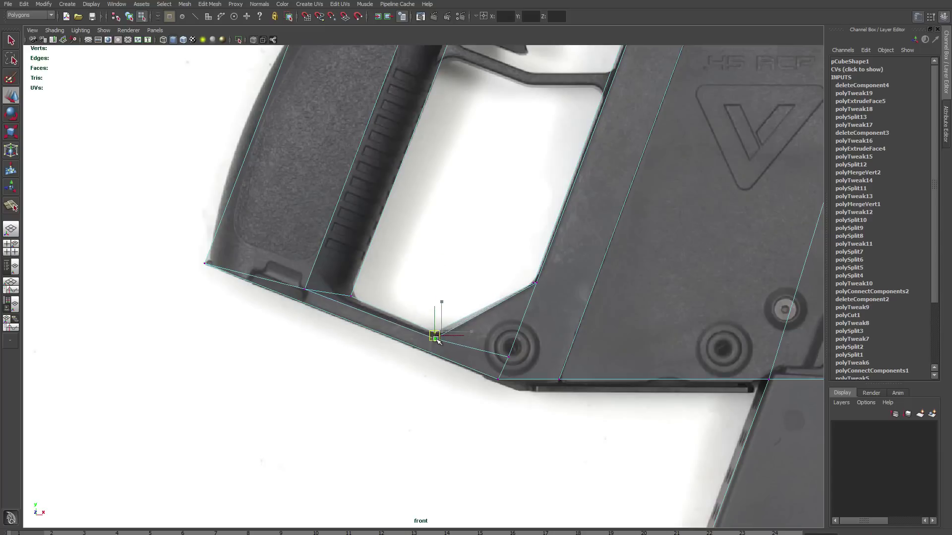
{"action": "left_click", "coordinate": [349, 299]}
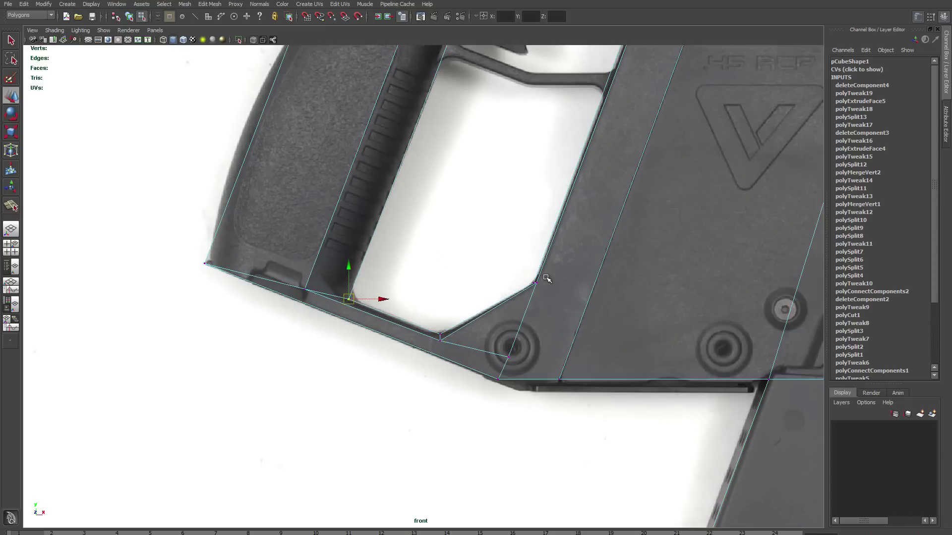
{"action": "scroll", "coordinate": [452, 398], "scroll_direction": "down", "scroll_amount": 3}
{"action": "scroll", "coordinate": [425, 269], "scroll_direction": "down", "scroll_amount": 3}
{"action": "scroll", "coordinate": [424, 272], "scroll_direction": "down", "scroll_amount": 2}
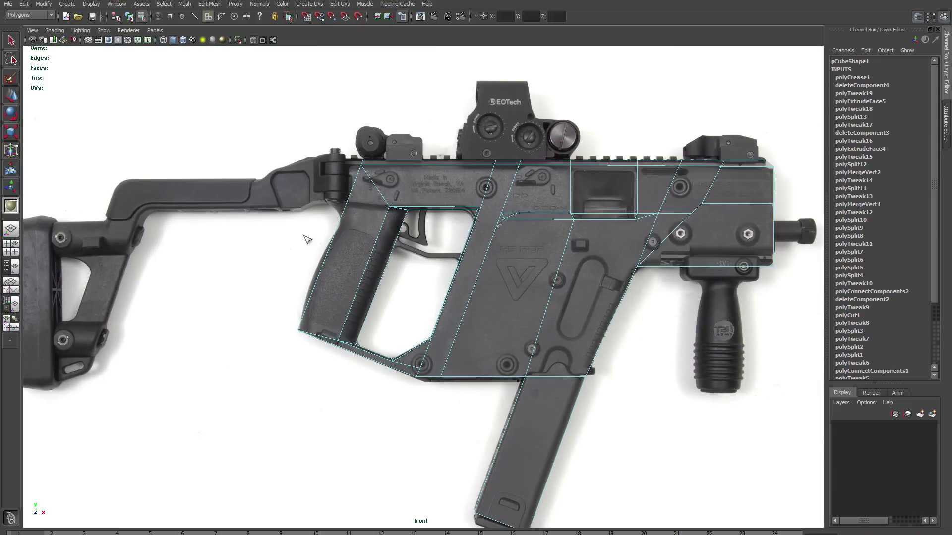
{"action": "scroll", "coordinate": [305, 238], "scroll_direction": "up", "scroll_amount": 2}
{"action": "scroll", "coordinate": [335, 245], "scroll_direction": "up", "scroll_amount": 2}
Cut and connect a new edge across the grip with Multi-Cut and Connect Components.
{"action": "right_click_drag", "start_coordinate": [350, 246], "coordinate": [367, 239], "text": "shift"}
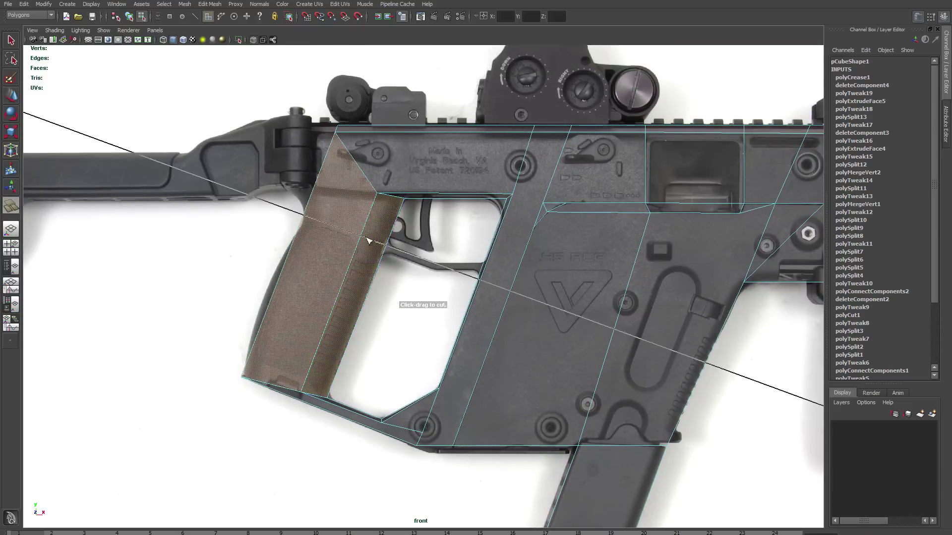
{"action": "left_click_drag", "start_coordinate": [367, 240], "coordinate": [350, 244]}
{"action": "scroll", "coordinate": [344, 245], "scroll_direction": "up", "scroll_amount": 2}
{"action": "right_click", "coordinate": [344, 244]}
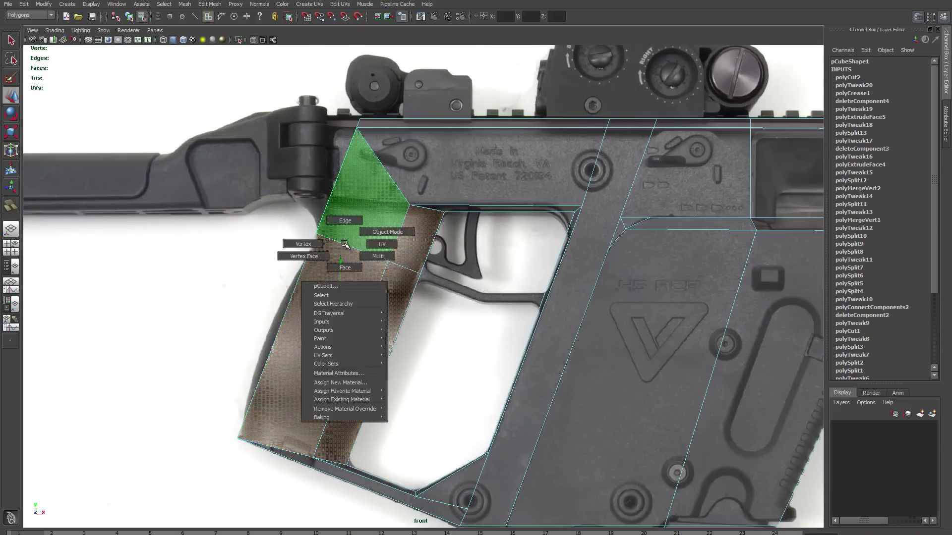
{"action": "right_click_drag", "start_coordinate": [345, 244], "coordinate": [327, 235]}
{"action": "middle_click_drag", "start_coordinate": [319, 235], "coordinate": [363, 190], "text": "alt"}
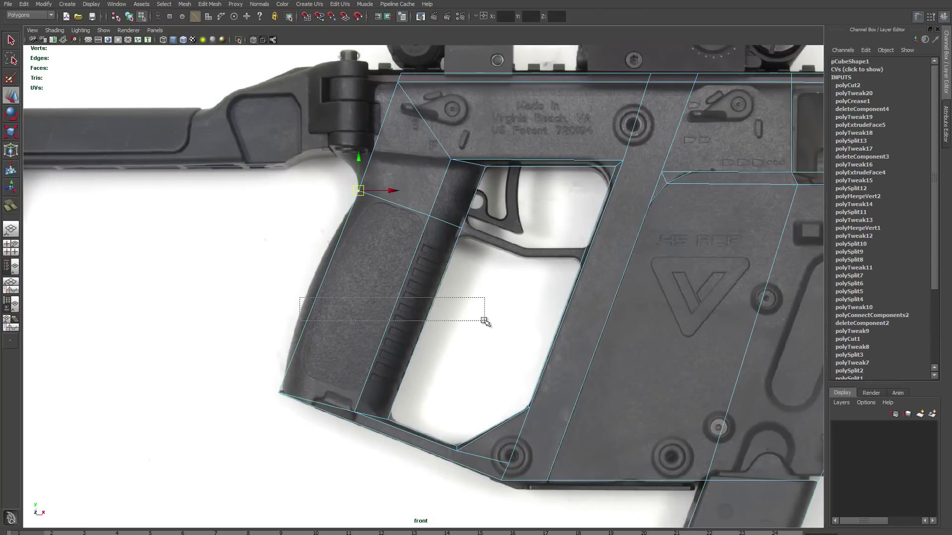
{"action": "right_click_drag", "start_coordinate": [476, 318], "coordinate": [466, 405], "text": "shift"}
Extrude the rear upper body face back toward the stock hinge and scale it flat.
{"action": "right_click_drag", "start_coordinate": [322, 305], "coordinate": [307, 278]}
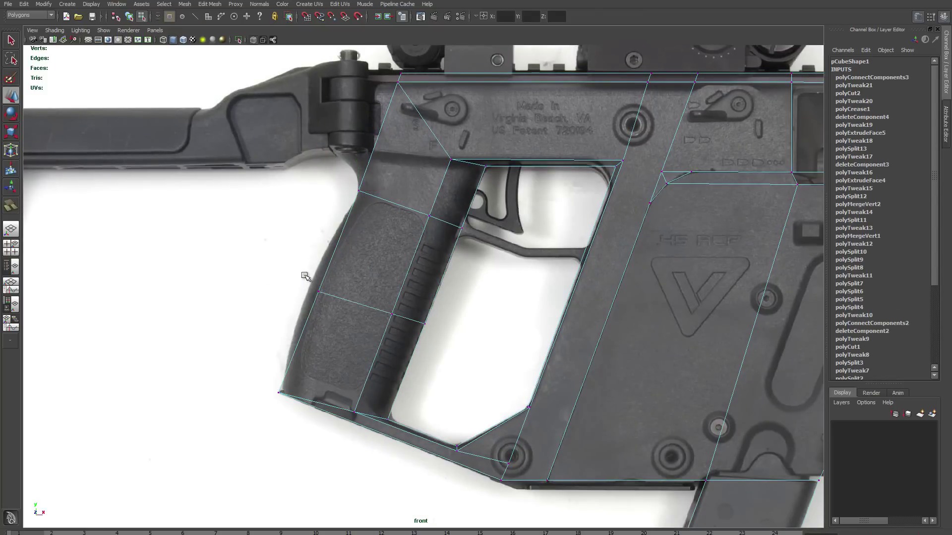
{"action": "middle_click_drag", "start_coordinate": [434, 227], "coordinate": [506, 297], "text": "alt"}
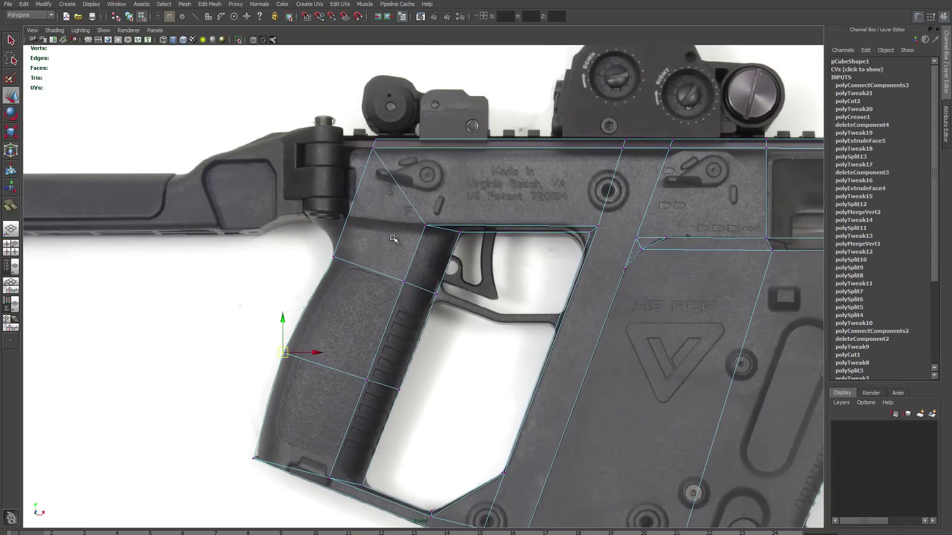
{"action": "left_click", "coordinate": [513, 297]}
{"action": "key", "text": "ctrl+e"}
{"action": "left_click_drag", "start_coordinate": [506, 276], "coordinate": [473, 276]}
{"action": "key", "text": "r"}
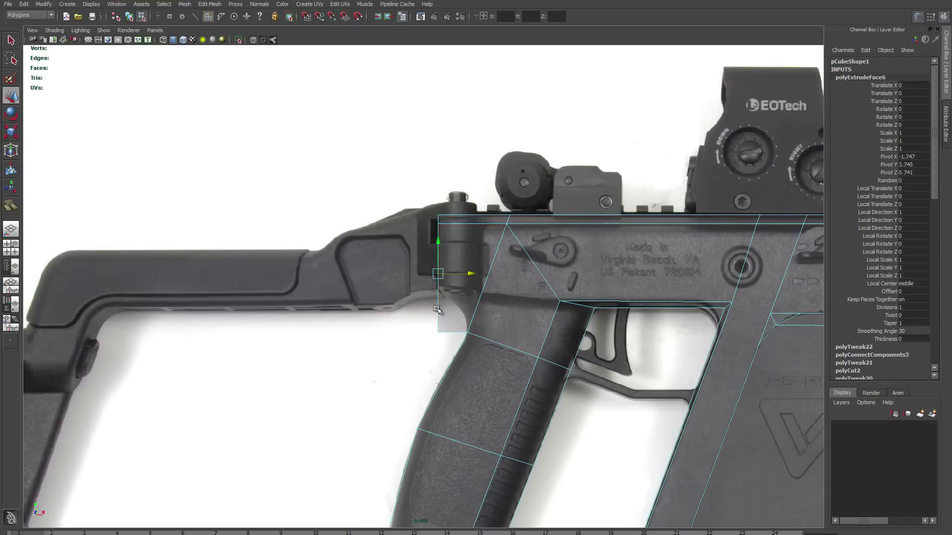
Move the rear vertex over the hinge and split a new edge at the body's rear.
{"action": "key", "text": "F9"}
{"action": "left_click_drag", "start_coordinate": [428, 342], "coordinate": [438, 305]}
{"action": "middle_click_drag", "start_coordinate": [443, 262], "coordinate": [414, 231], "text": "alt"}
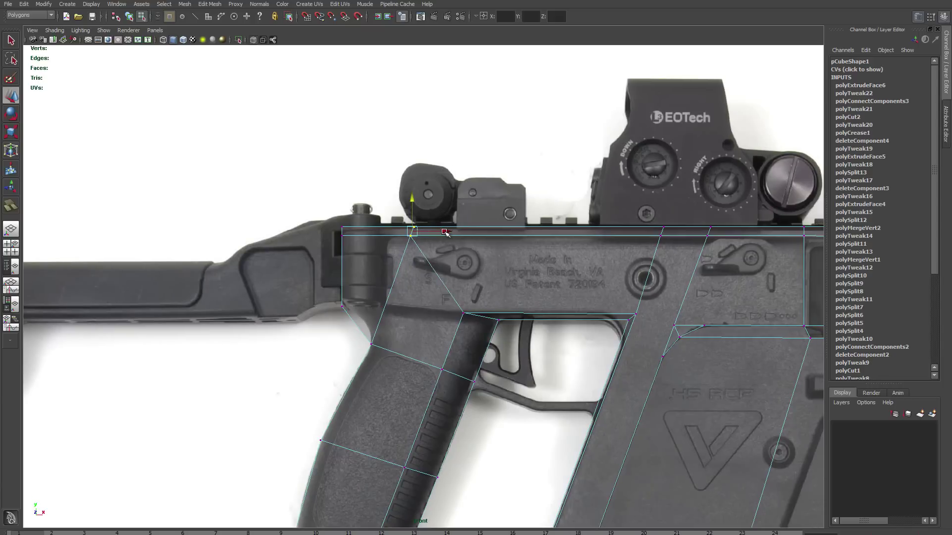
{"action": "left_click_drag", "start_coordinate": [446, 233], "coordinate": [414, 233]}
{"action": "key", "text": "r"}
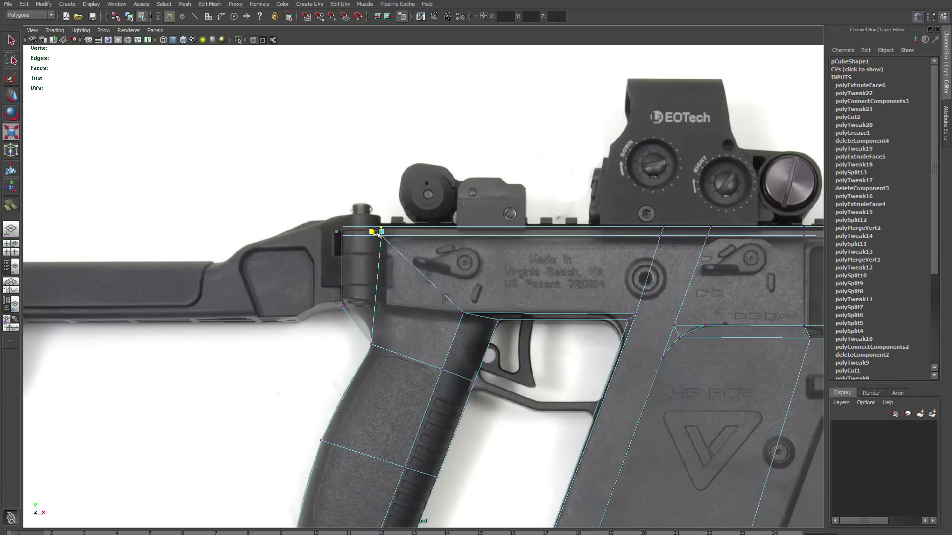
{"action": "key", "text": "w"}
{"action": "scroll", "coordinate": [404, 326], "scroll_direction": "up", "scroll_amount": 2}
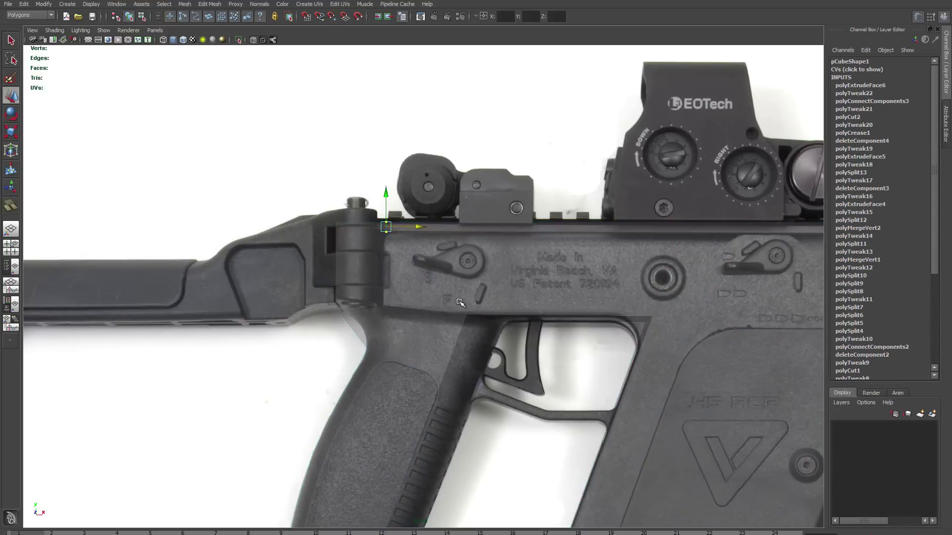
{"action": "left_click", "coordinate": [374, 311]}
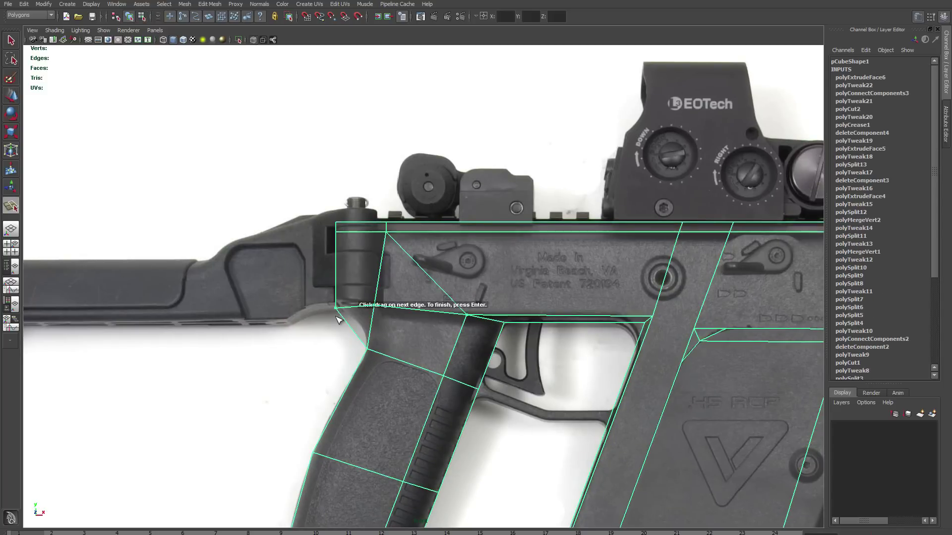
{"action": "key", "text": "Return"}
{"action": "scroll", "coordinate": [379, 313], "scroll_direction": "up", "scroll_amount": 2}
Slide the rear vertex right to match the reference and select the grip's lower-left vertex.
{"action": "left_click_drag", "start_coordinate": [382, 318], "coordinate": [399, 315]}
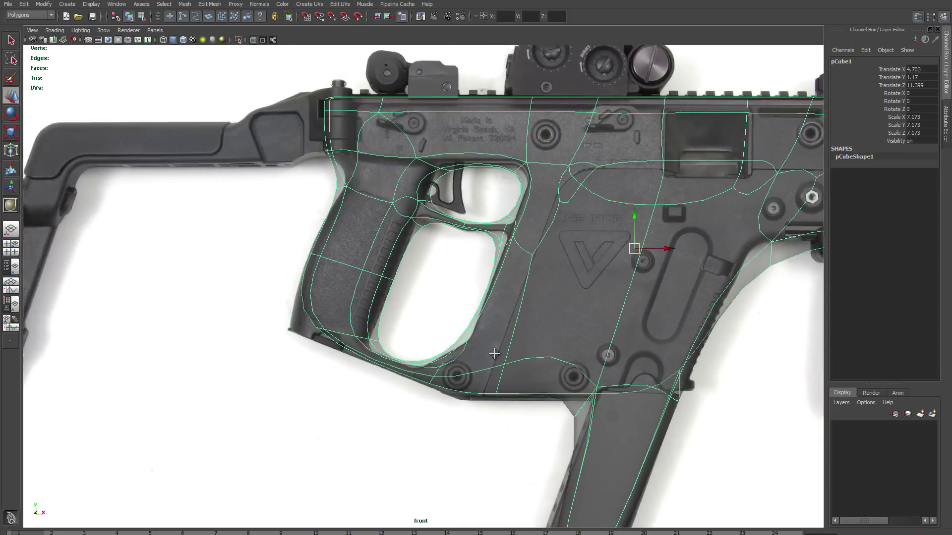
{"action": "scroll", "coordinate": [479, 356], "scroll_direction": "up", "scroll_amount": 3}
{"action": "right_click_drag", "start_coordinate": [340, 298], "coordinate": [340, 268]}
{"action": "left_click", "coordinate": [235, 350]}
{"action": "right_click_drag", "start_coordinate": [332, 314], "coordinate": [325, 357], "text": "shift"}
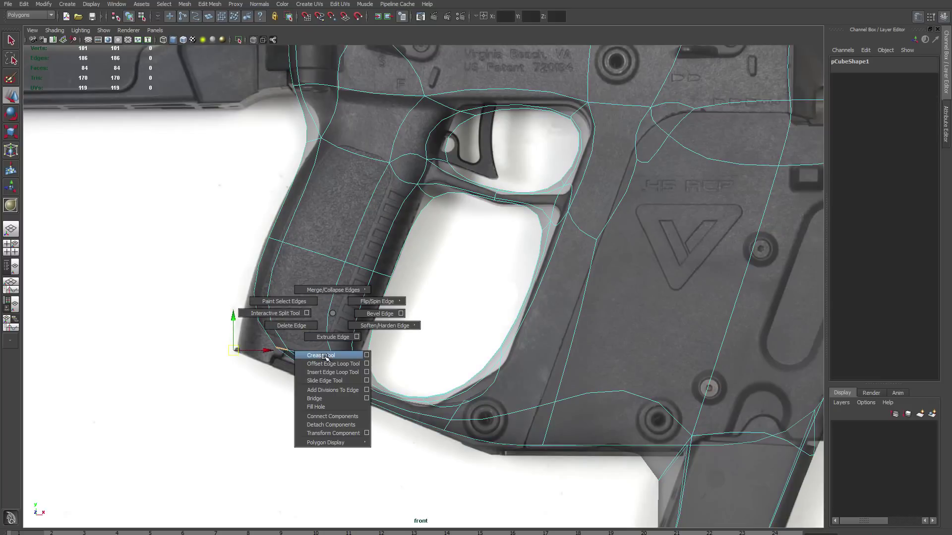
Crease the grip's lower-left edge and the receiver's top edge.
{"action": "mouse_move", "coordinate": [638, 365]}
{"action": "middle_mouse_down"}
{"action": "mouse_move", "coordinate": [450, 421]}
{"action": "mouse_move", "coordinate": [599, 437]}
{"action": "middle_mouse_up"}
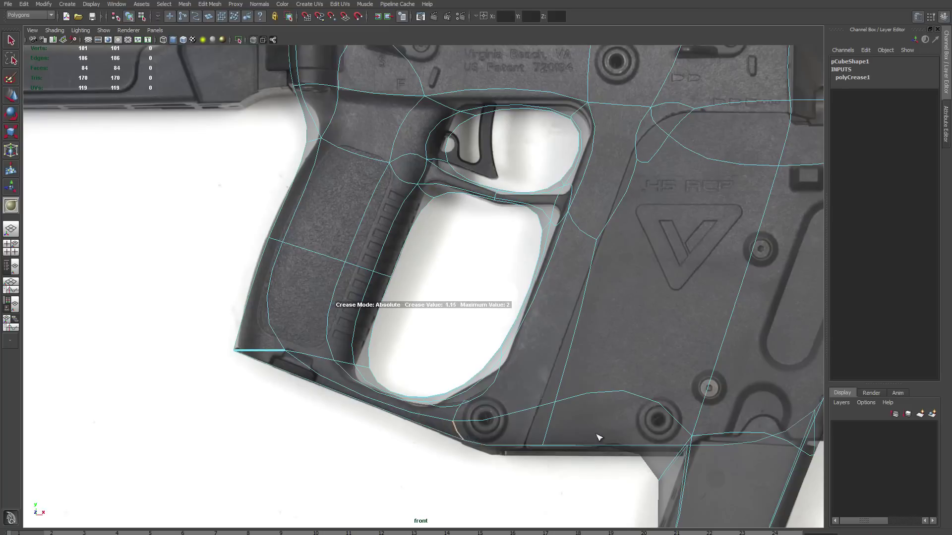
{"action": "middle_click_drag", "start_coordinate": [657, 374], "coordinate": [600, 519], "text": "alt"}
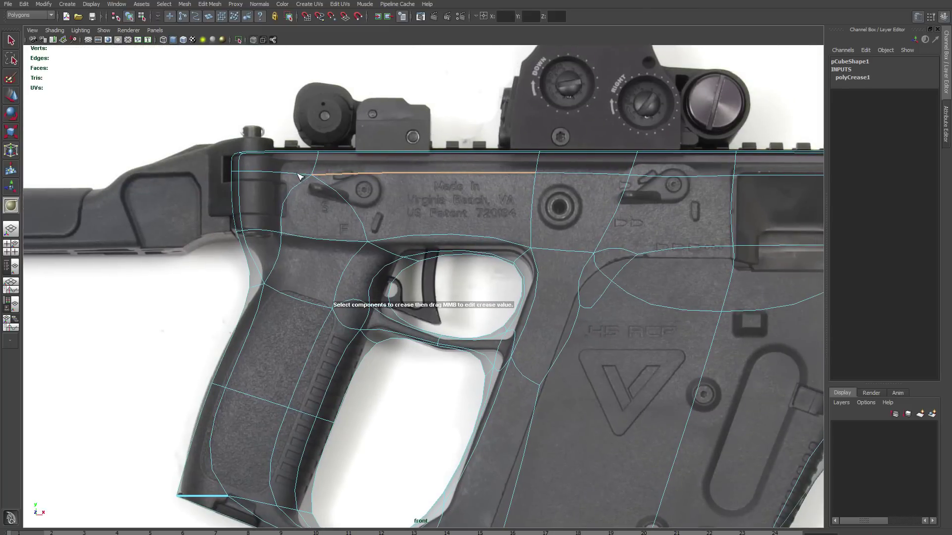
{"action": "middle_click_drag", "start_coordinate": [655, 178], "coordinate": [365, 206], "text": "alt"}
{"action": "left_click", "coordinate": [505, 201], "text": "shift"}
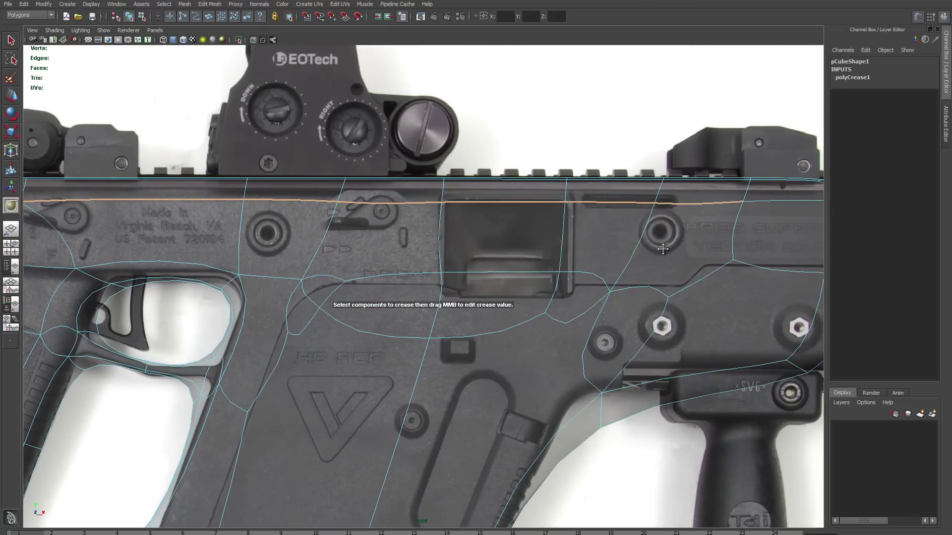
{"action": "middle_click_drag", "start_coordinate": [663, 250], "coordinate": [473, 288], "text": "alt"}
{"action": "middle_click_drag", "start_coordinate": [655, 254], "coordinate": [785, 272]}
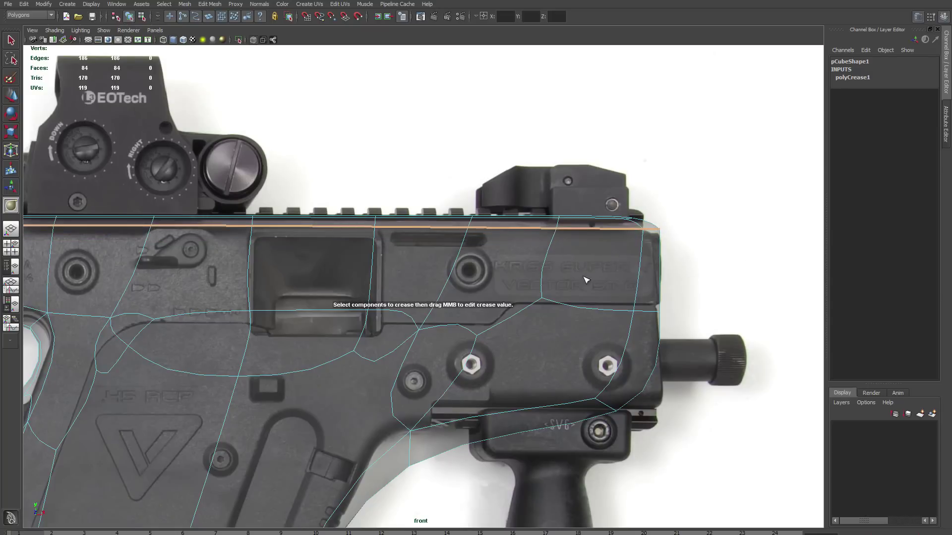
Crease the front boundary and muzzle-end corner edges.
{"action": "left_click", "coordinate": [654, 285]}
{"action": "left_click", "coordinate": [628, 375], "text": "shift"}
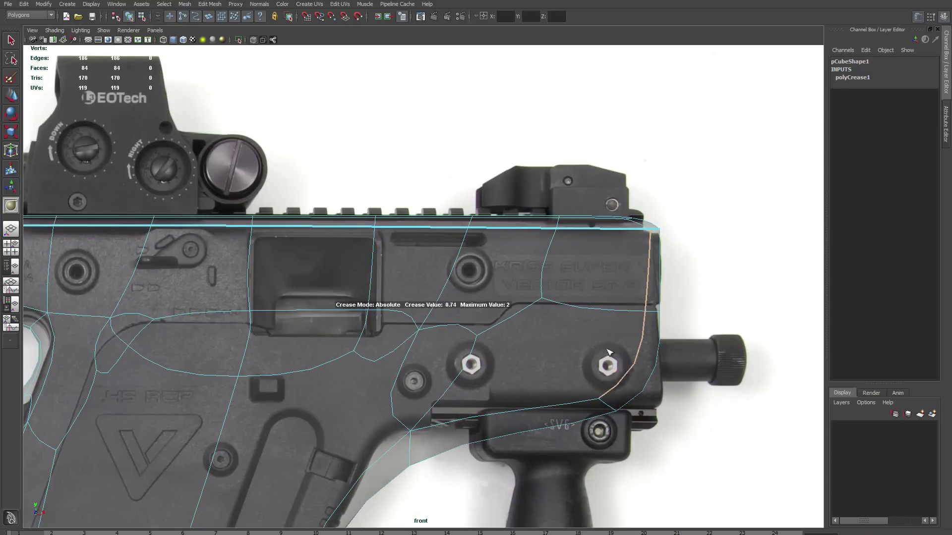
{"action": "middle_click_drag", "start_coordinate": [629, 375], "coordinate": [822, 344]}
{"action": "middle_click_drag", "start_coordinate": [619, 406], "coordinate": [750, 408]}
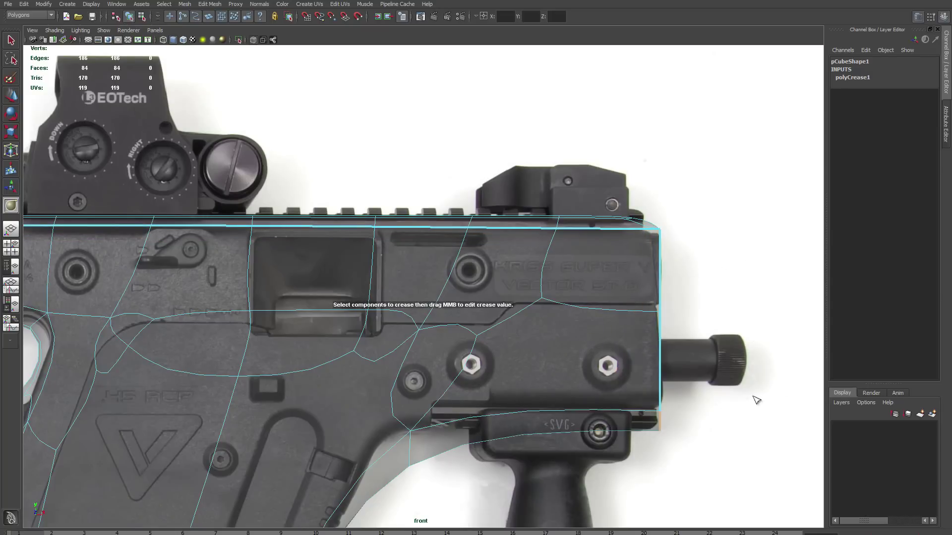
{"action": "left_click", "coordinate": [756, 400]}
Crease the ejection port's side, top and bottom edges.
{"action": "middle_click_drag", "start_coordinate": [227, 260], "coordinate": [461, 266], "text": "alt"}
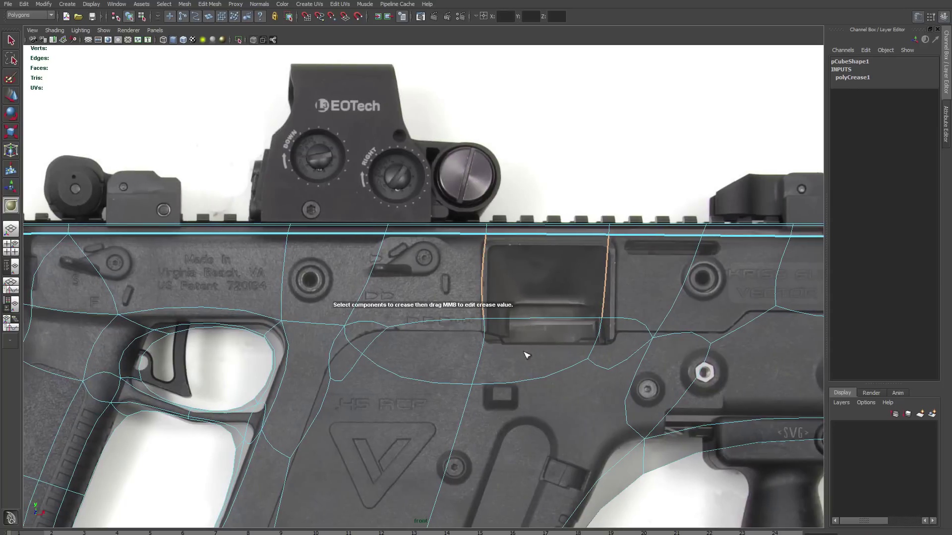
{"action": "middle_click_drag", "start_coordinate": [525, 355], "coordinate": [748, 346]}
{"action": "left_click_drag", "start_coordinate": [623, 193], "coordinate": [653, 248], "text": "shift"}
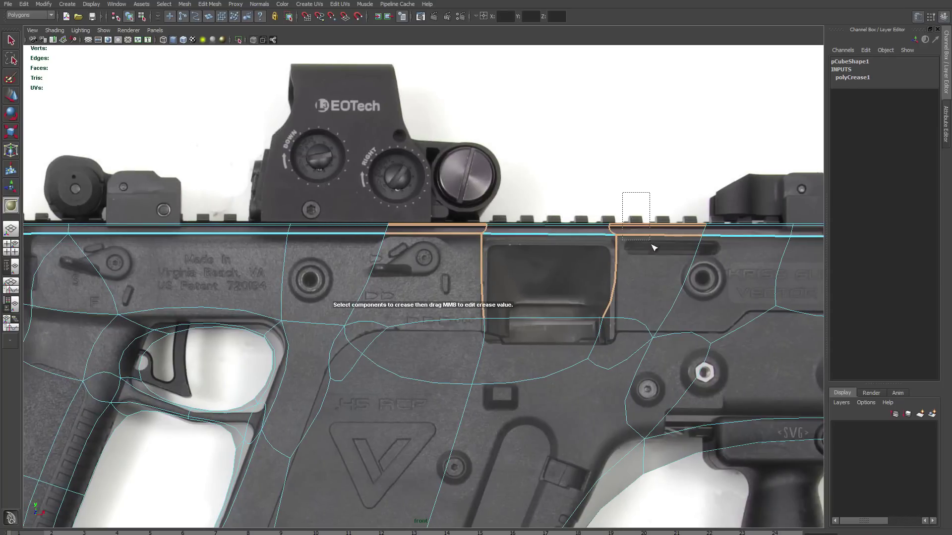
{"action": "middle_click_drag", "start_coordinate": [448, 280], "coordinate": [623, 280]}
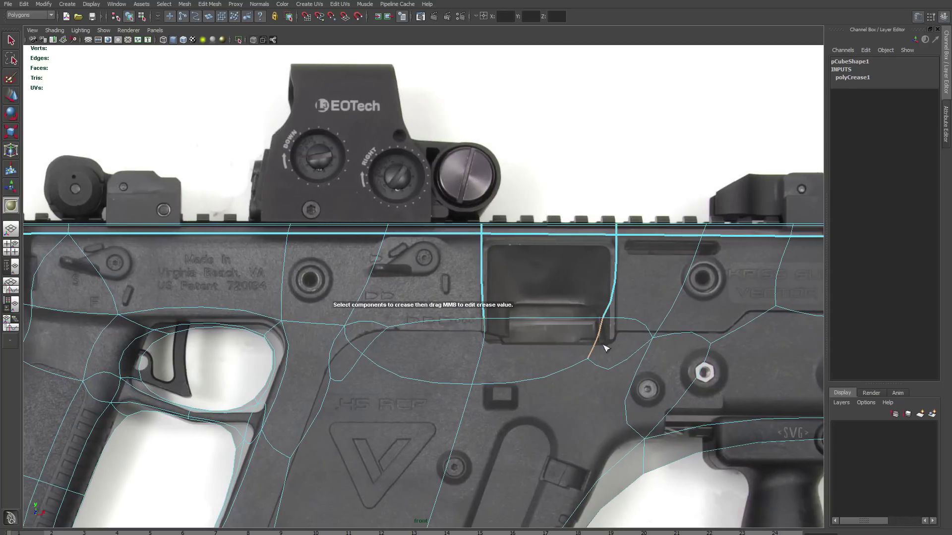
{"action": "middle_click_drag", "start_coordinate": [510, 355], "coordinate": [708, 339]}
{"action": "left_click_drag", "start_coordinate": [528, 360], "coordinate": [544, 401]}
{"action": "middle_click_drag", "start_coordinate": [544, 401], "coordinate": [771, 380]}
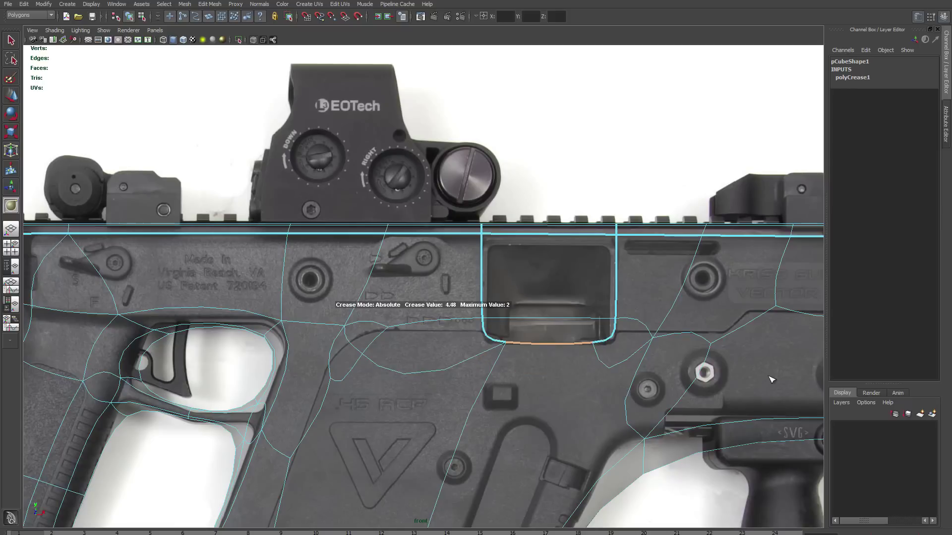
Crease the curved lower-receiver edge and the edge above the trigger, then select stock-end edges.
{"action": "mouse_move", "coordinate": [692, 350]}
{"action": "middle_mouse_down", "text": "alt"}
{"action": "mouse_move", "coordinate": [530, 366]}
{"action": "mouse_move", "coordinate": [532, 382]}
{"action": "mouse_move", "coordinate": [505, 409]}
{"action": "mouse_move", "coordinate": [640, 380]}
{"action": "mouse_move", "coordinate": [513, 284]}
{"action": "middle_mouse_up", "text": "alt"}
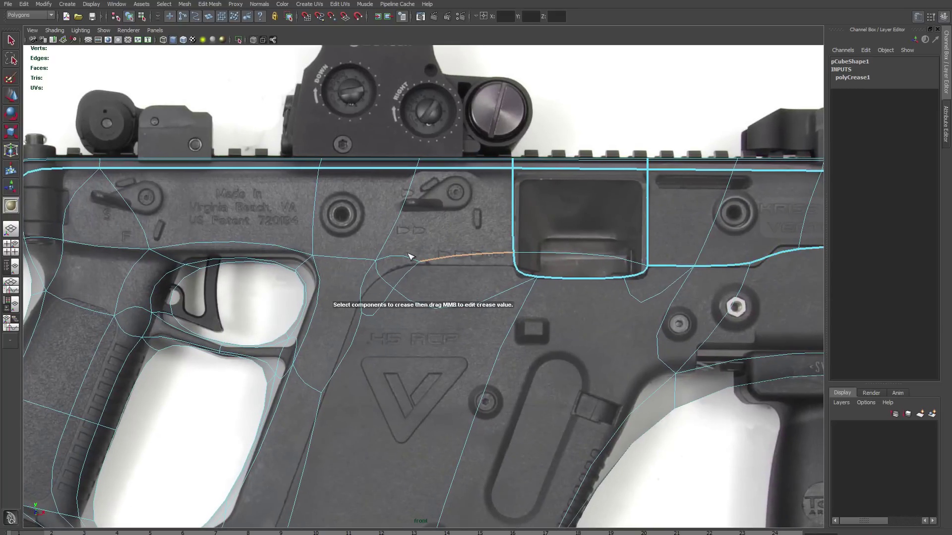
{"action": "middle_click_drag", "start_coordinate": [334, 341], "coordinate": [335, 357], "text": "alt"}
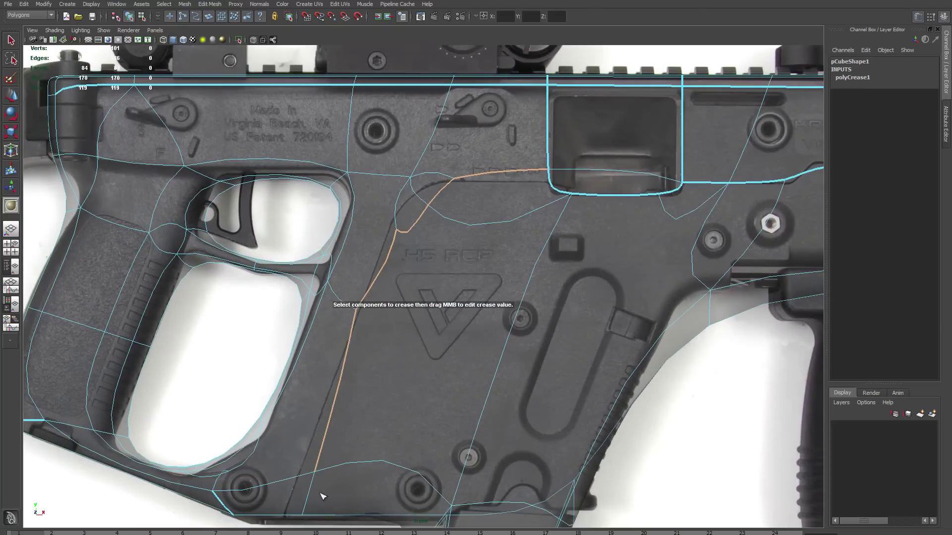
{"action": "mouse_move", "coordinate": [322, 496]}
{"action": "middle_mouse_down", "text": "alt"}
{"action": "mouse_move", "coordinate": [424, 357]}
{"action": "mouse_move", "coordinate": [664, 363]}
{"action": "middle_mouse_up", "text": "alt"}
{"action": "mouse_move", "coordinate": [546, 409]}
{"action": "right_mouse_down", "text": "alt"}
{"action": "mouse_move", "coordinate": [488, 472]}
{"action": "mouse_move", "coordinate": [350, 287]}
{"action": "right_mouse_up", "text": "alt"}
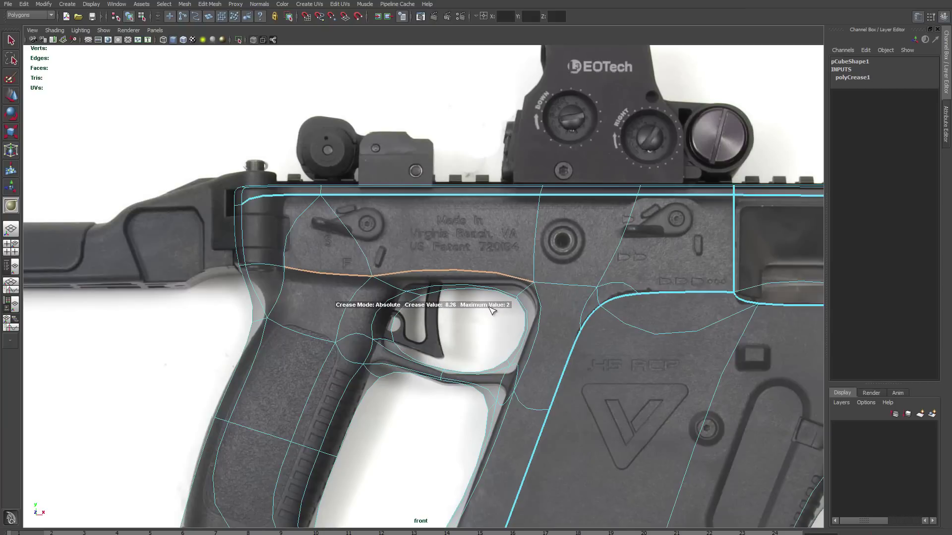
{"action": "middle_click_drag", "start_coordinate": [480, 279], "coordinate": [634, 313]}
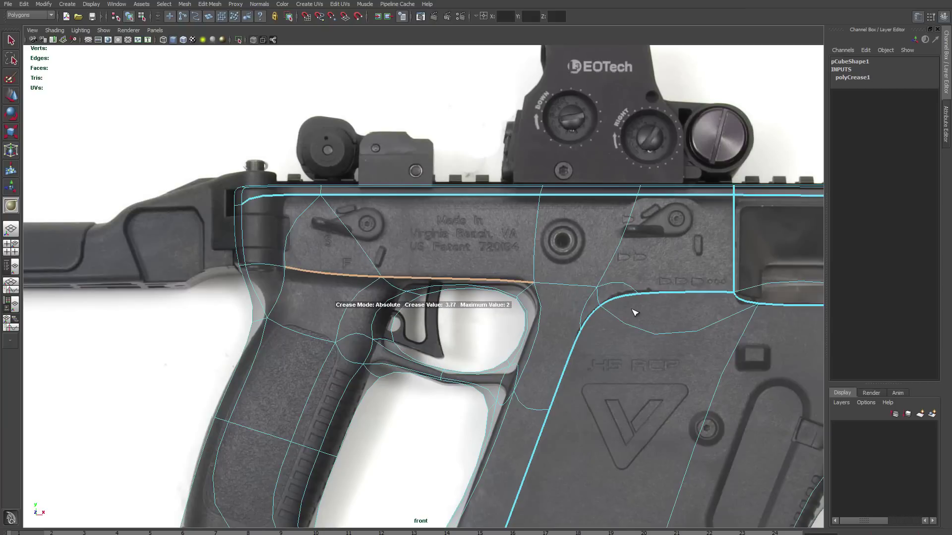
{"action": "left_click", "coordinate": [243, 269]}
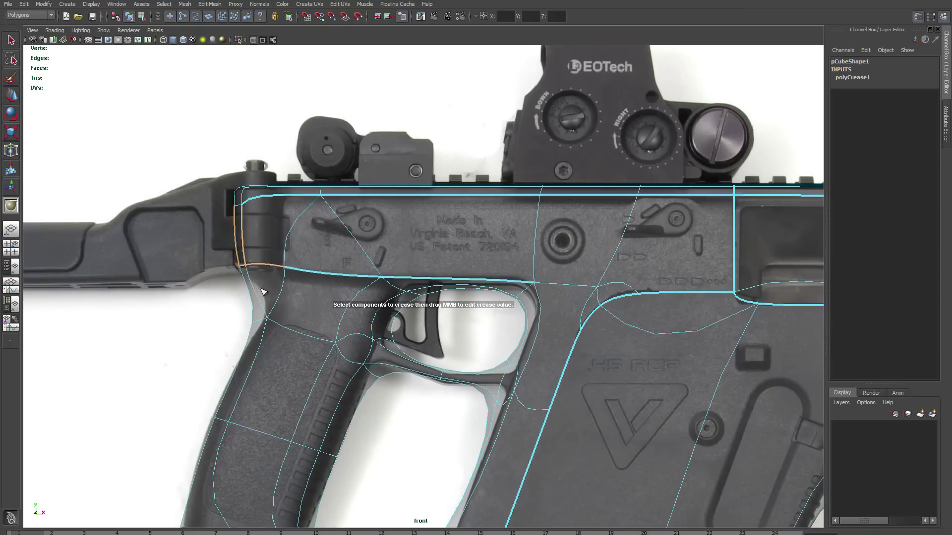
{"action": "left_click", "coordinate": [276, 194], "text": "shift"}
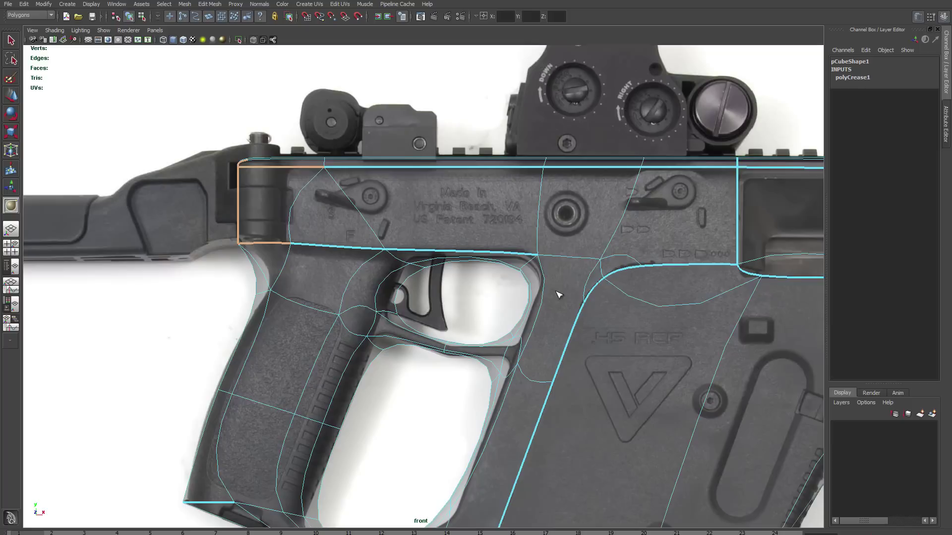
Select the remaining stock-end edges and nudge the grip's rear vertex to match the reference.
{"action": "mouse_move", "coordinate": [561, 326]}
{"action": "middle_mouse_down", "text": "alt"}
{"action": "mouse_move", "coordinate": [427, 269]}
{"action": "mouse_move", "coordinate": [461, 256]}
{"action": "middle_mouse_up", "text": "alt"}
{"action": "left_click", "coordinate": [334, 219]}
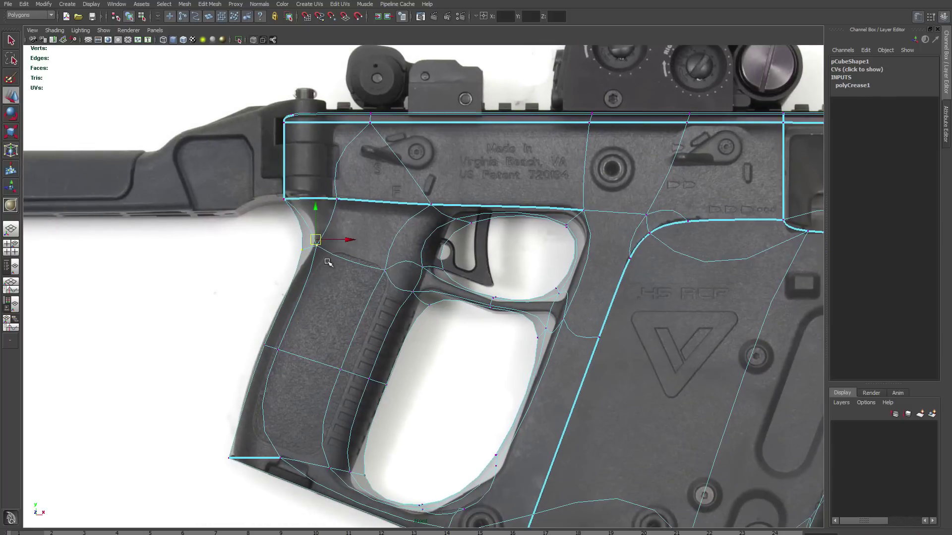
{"action": "left_click_drag", "start_coordinate": [274, 352], "coordinate": [261, 325]}
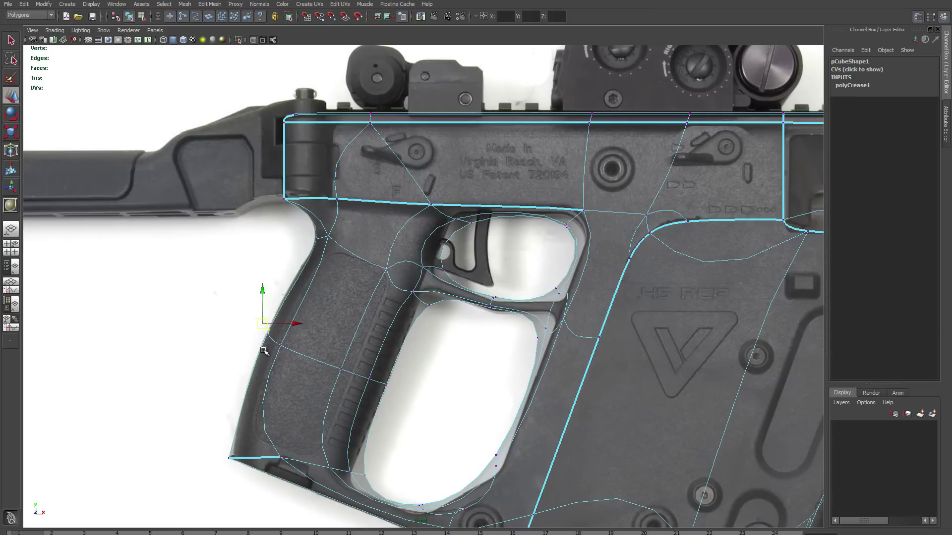
{"action": "middle_click_drag", "start_coordinate": [264, 352], "coordinate": [262, 357]}
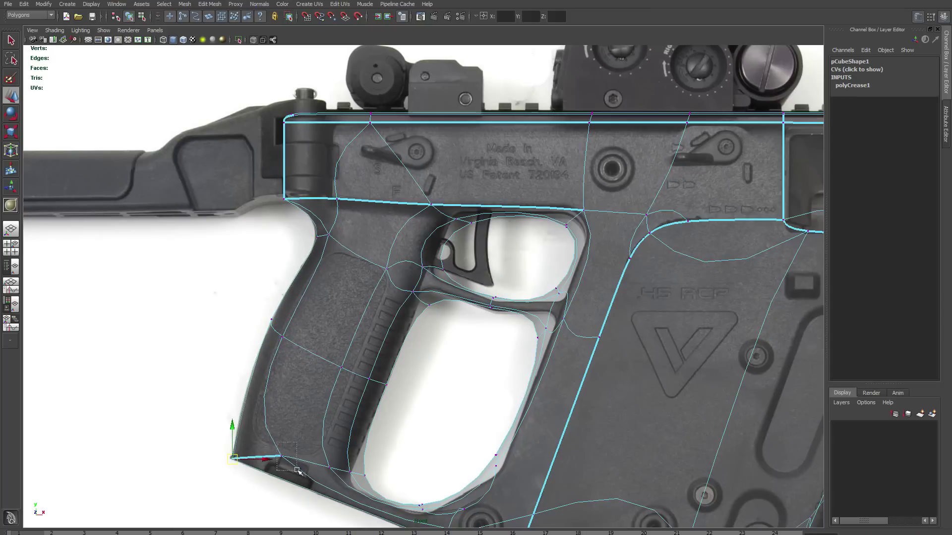
{"action": "scroll", "coordinate": [297, 470], "scroll_direction": "up", "scroll_amount": 3}
Crease the edge loop along the grip bottom.
{"action": "double_click", "coordinate": [461, 439]}
{"action": "mouse_move", "coordinate": [408, 341]}
{"action": "right_mouse_down", "text": "shift"}
{"action": "mouse_move", "coordinate": [405, 402]}
{"action": "mouse_move", "coordinate": [406, 382]}
{"action": "right_mouse_up", "text": "shift"}
{"action": "middle_click_drag", "start_coordinate": [404, 389], "coordinate": [537, 391]}
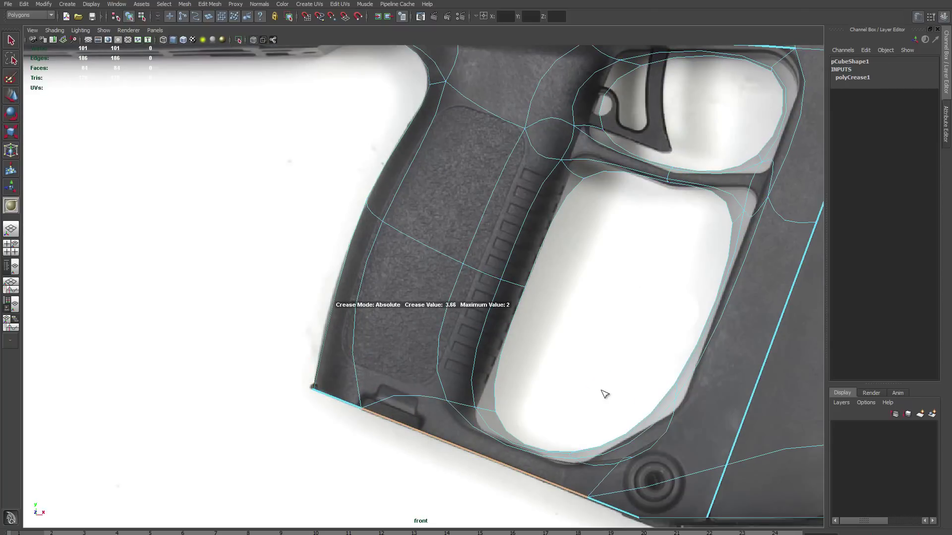
{"action": "key", "text": "w"}
{"action": "right_click_drag", "start_coordinate": [389, 395], "coordinate": [381, 432]}
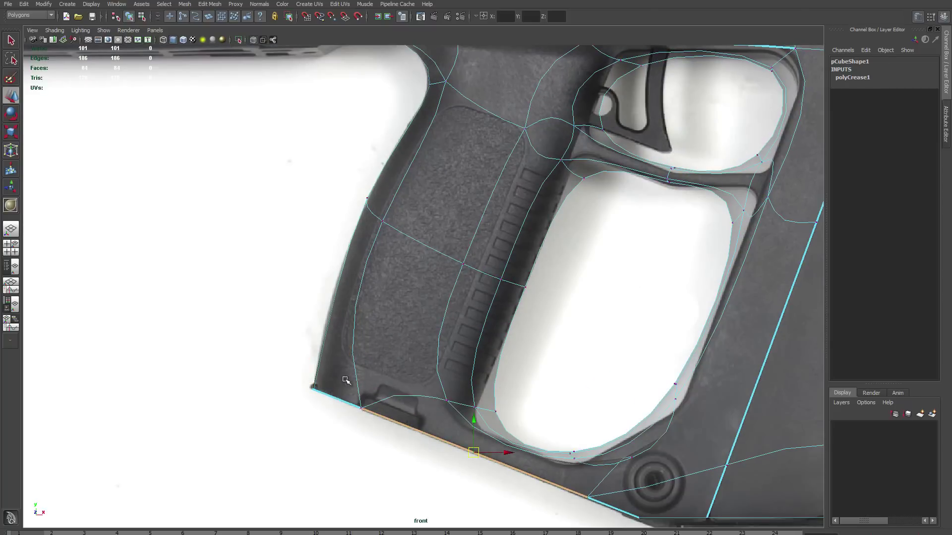
Crease the curved magazine-well edges, checking them in smooth preview.
{"action": "middle_click_drag", "start_coordinate": [326, 394], "coordinate": [436, 434], "text": "alt"}
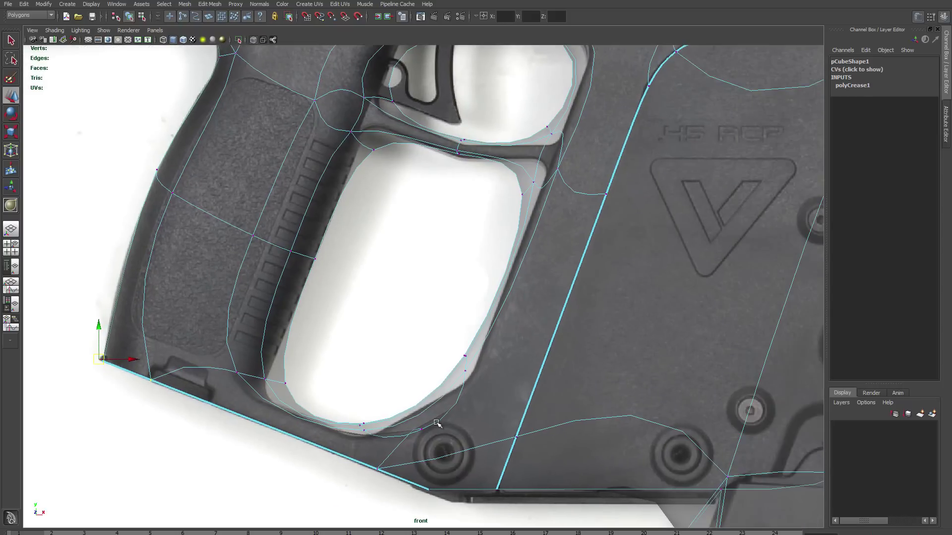
{"action": "right_click_drag", "start_coordinate": [418, 382], "coordinate": [417, 386]}
{"action": "left_click_drag", "start_coordinate": [418, 386], "coordinate": [453, 415]}
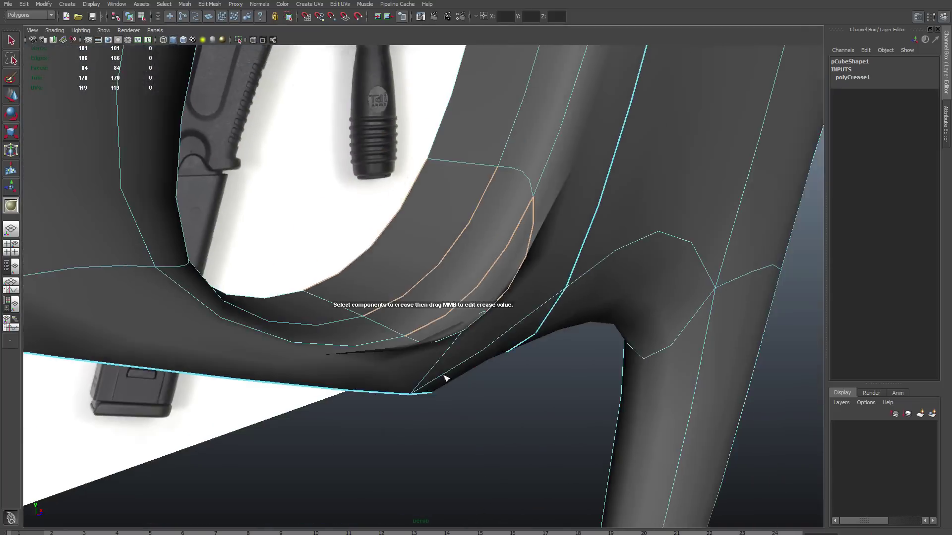
{"action": "key", "text": "3"}
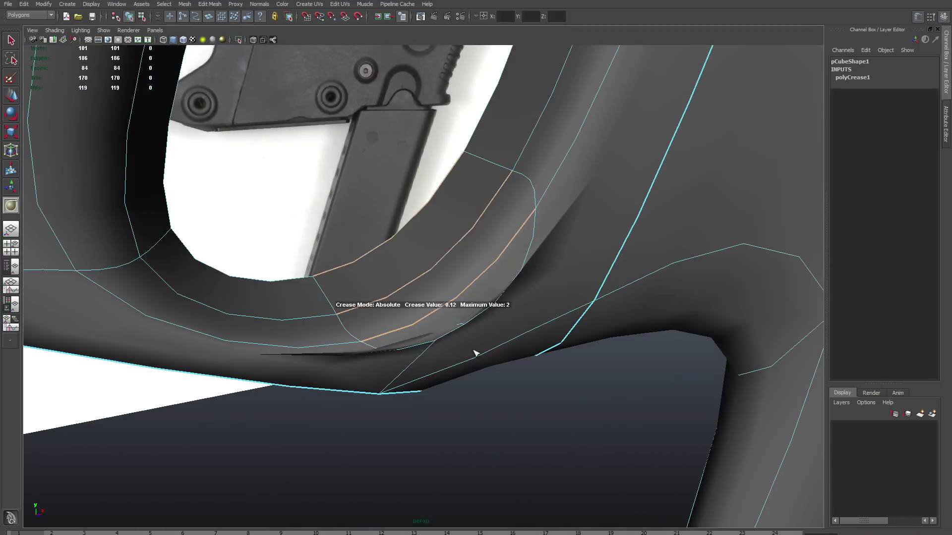
{"action": "scroll", "coordinate": [328, 302], "scroll_direction": "up", "scroll_amount": 3}
{"action": "left_click_drag", "start_coordinate": [328, 303], "coordinate": [516, 168], "text": "alt"}
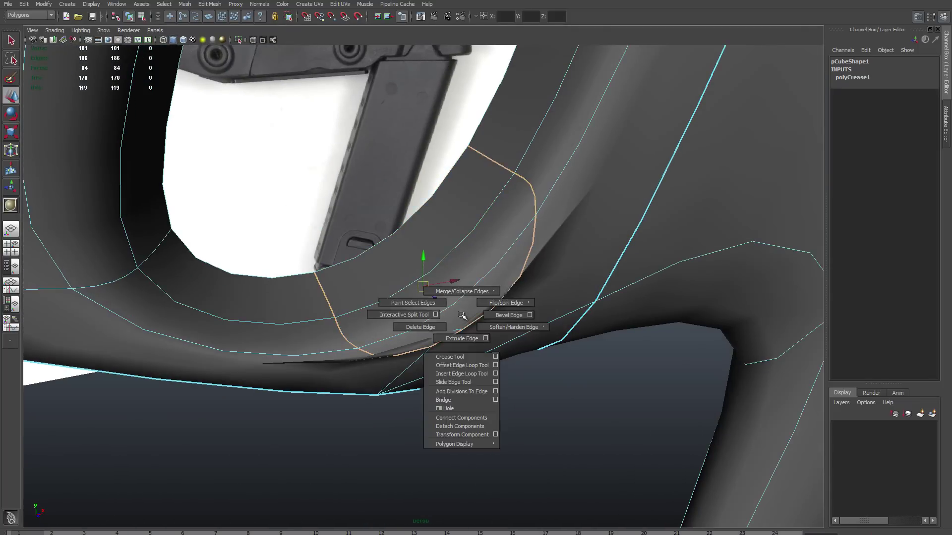
{"action": "right_click_drag", "start_coordinate": [436, 317], "coordinate": [521, 305], "text": "shift"}
{"action": "mouse_move", "coordinate": [695, 352]}
{"action": "left_mouse_down", "text": "alt"}
{"action": "mouse_move", "coordinate": [513, 369]}
{"action": "mouse_move", "coordinate": [471, 349]}
{"action": "left_mouse_up", "text": "alt"}
{"action": "key", "text": "1"}
Merge the two stray corner vertices into one.
{"action": "right_click_drag", "start_coordinate": [471, 349], "coordinate": [470, 337], "text": "shift"}
{"action": "left_click_drag", "start_coordinate": [449, 313], "coordinate": [430, 360]}
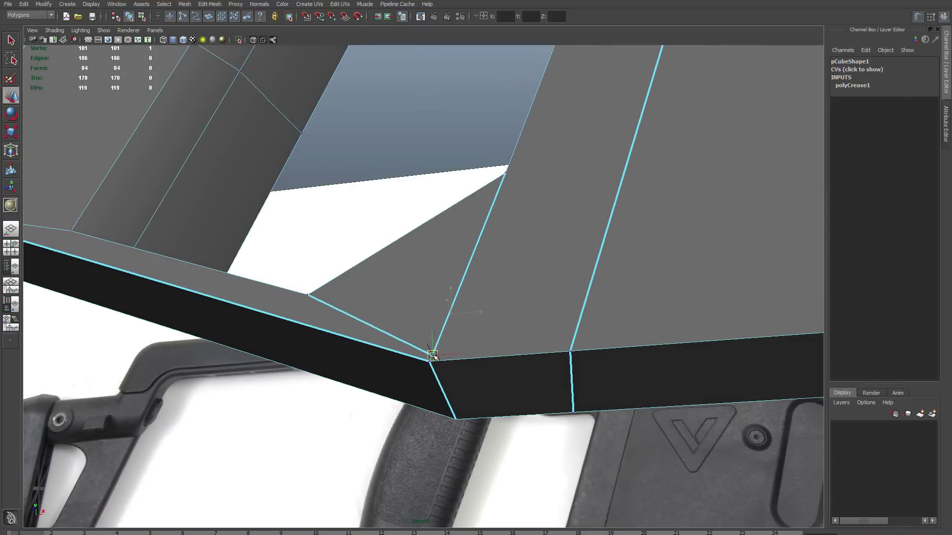
{"action": "right_click_drag", "start_coordinate": [452, 336], "coordinate": [430, 331], "text": "shift"}
{"action": "mouse_move", "coordinate": [430, 332]}
{"action": "left_mouse_down"}
{"action": "mouse_move", "coordinate": [430, 361]}
{"action": "mouse_move", "coordinate": [409, 322]}
{"action": "left_mouse_up"}
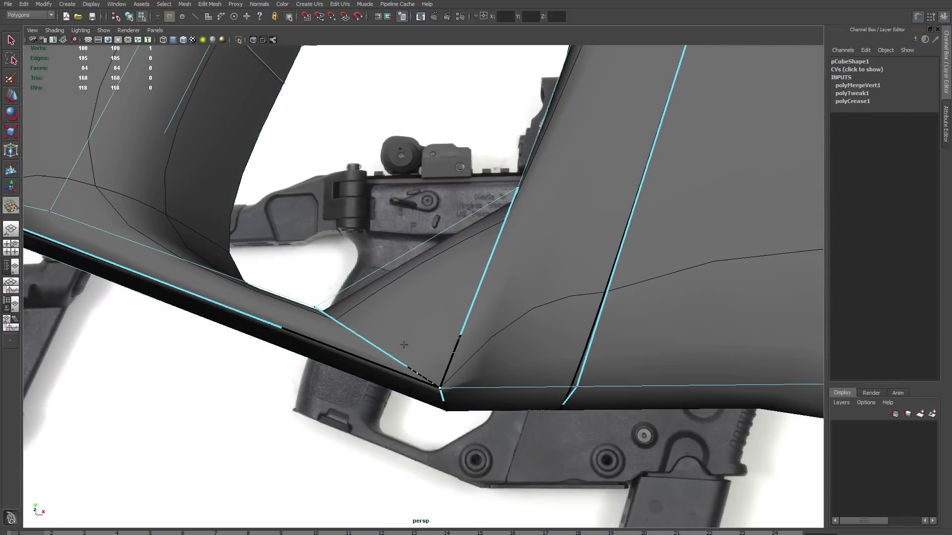
{"action": "right_click_drag", "start_coordinate": [408, 322], "coordinate": [396, 361], "text": "shift"}
Crease the edge at the merged corner and select the hole-corner vertex.
{"action": "middle_click_drag", "start_coordinate": [350, 362], "coordinate": [392, 361]}
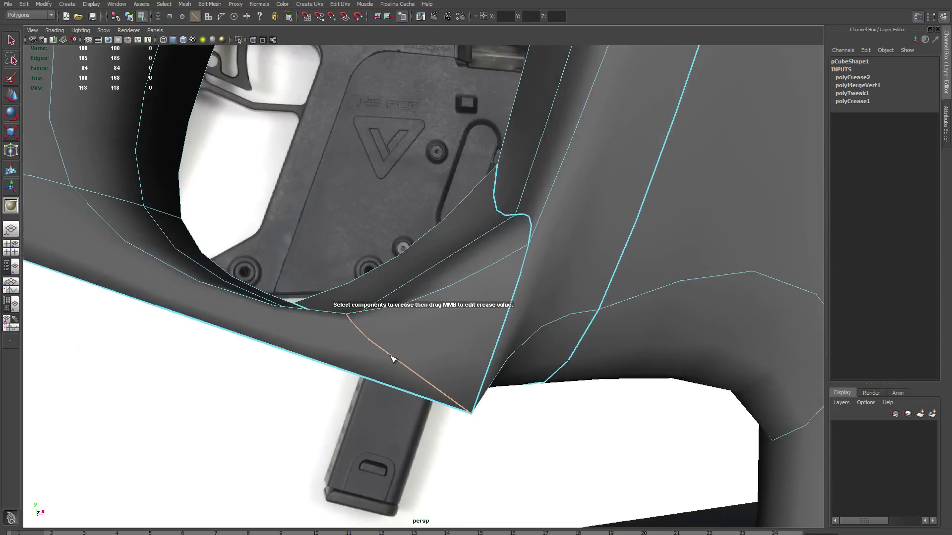
{"action": "left_click_drag", "start_coordinate": [393, 362], "coordinate": [382, 365], "text": "alt"}
{"action": "left_click_drag", "start_coordinate": [378, 241], "coordinate": [359, 300], "text": "alt"}
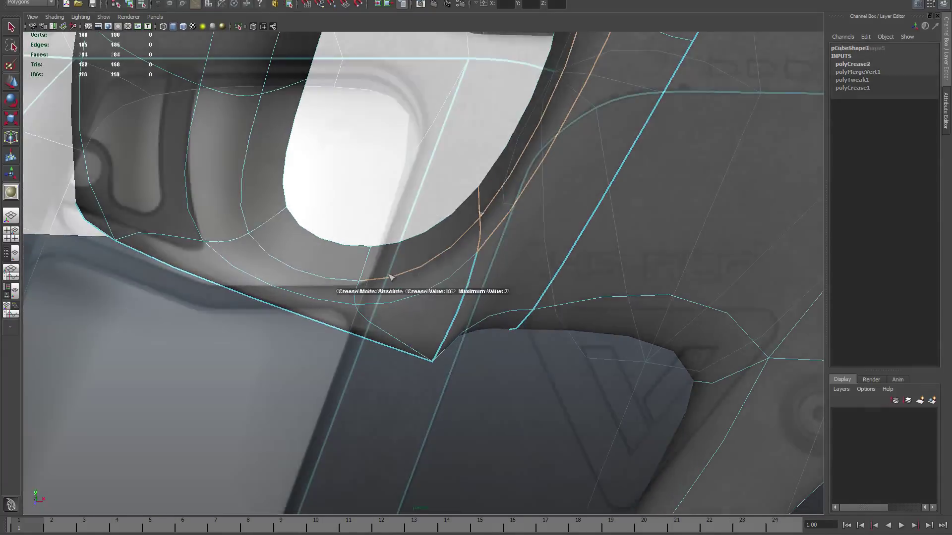
{"action": "scroll", "coordinate": [351, 265], "scroll_direction": "up", "scroll_amount": 3}
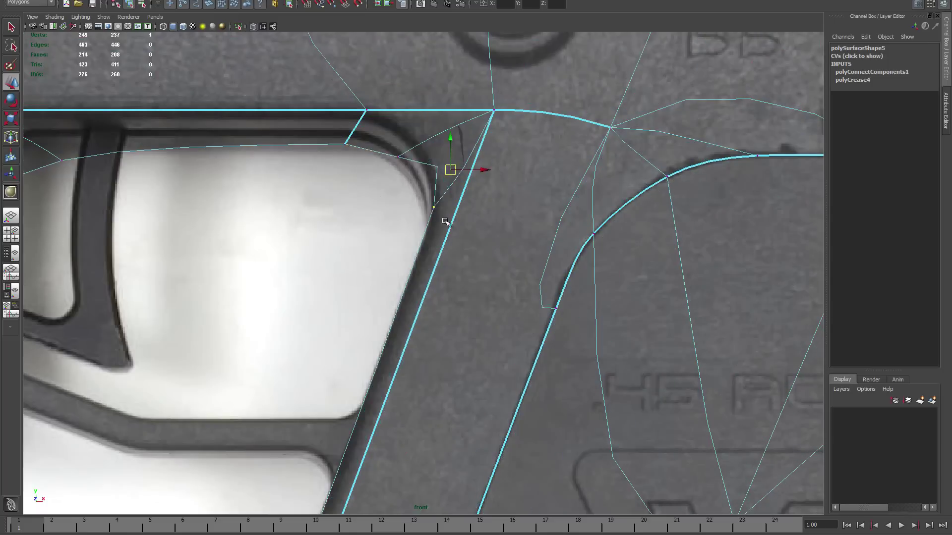
{"action": "left_click", "coordinate": [398, 158]}
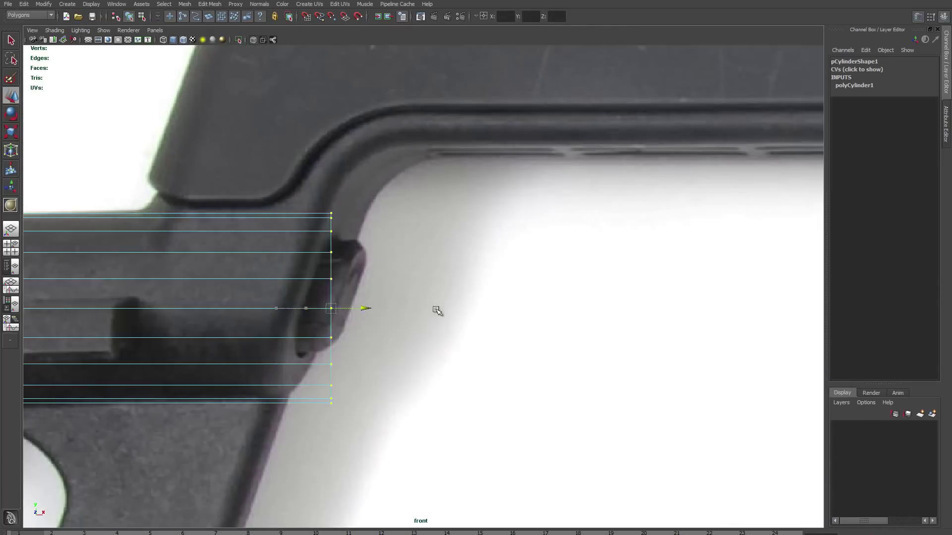
Slice the mesh faces along a Cut Faces line.
{"action": "right_click_drag", "start_coordinate": [398, 232], "coordinate": [417, 217]}
{"action": "right_click_drag", "start_coordinate": [389, 246], "coordinate": [334, 208], "text": "shift"}
{"action": "left_click_drag", "start_coordinate": [332, 208], "coordinate": [269, 376]}
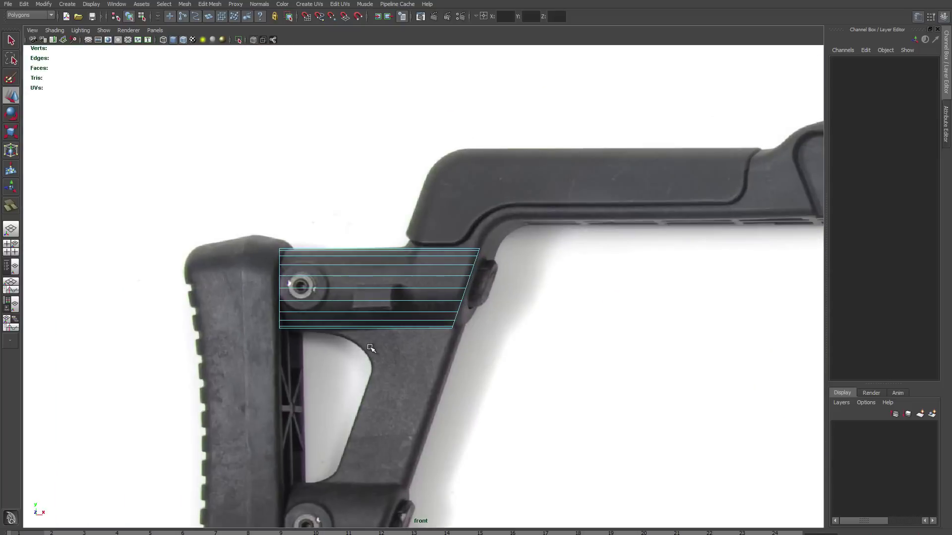
Duplicate the bolt cylinder onto the lower bolt and pull its right-end vertices left.
{"action": "left_click", "coordinate": [402, 223]}
{"action": "key", "text": "ctrl+d"}
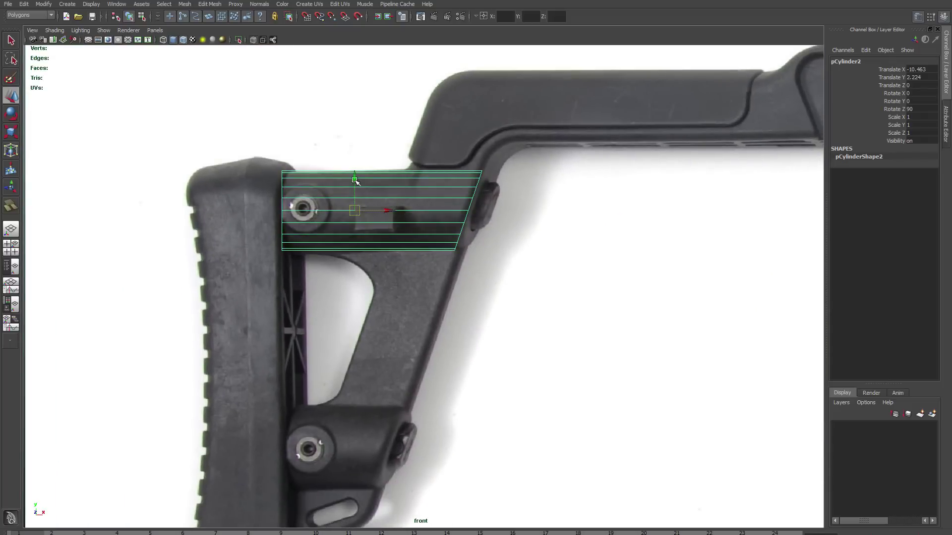
{"action": "left_click_drag", "start_coordinate": [405, 237], "coordinate": [406, 473]}
{"action": "right_click_drag", "start_coordinate": [405, 447], "coordinate": [357, 387]}
{"action": "left_click_drag", "start_coordinate": [357, 387], "coordinate": [520, 499]}
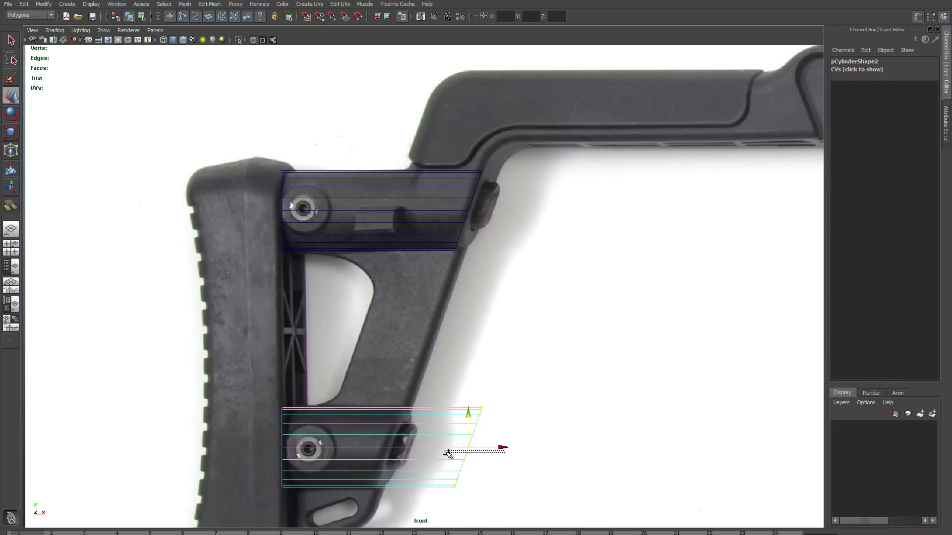
{"action": "left_click_drag", "start_coordinate": [478, 450], "coordinate": [448, 450]}
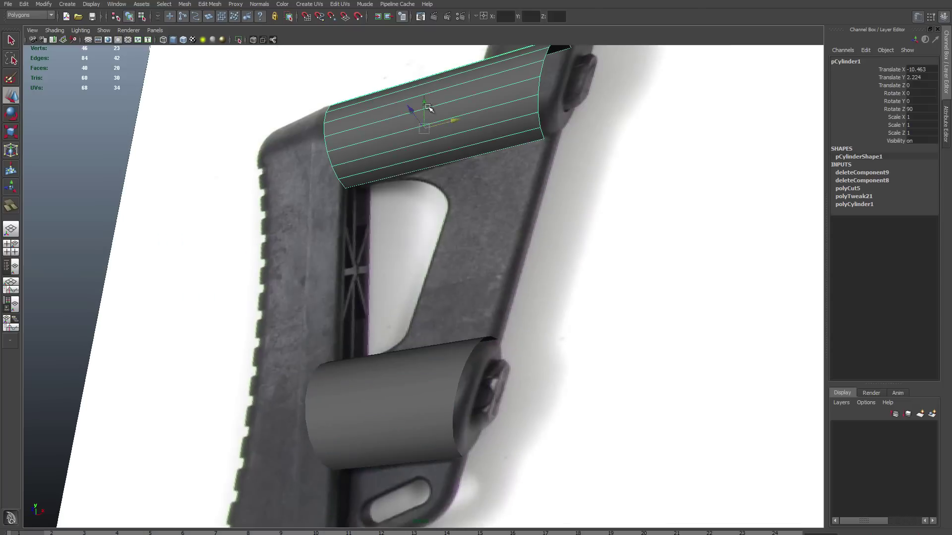
Delete the unwanted extruded face from the stock piece.
{"action": "right_click_drag", "start_coordinate": [457, 154], "coordinate": [467, 218], "text": "shift"}
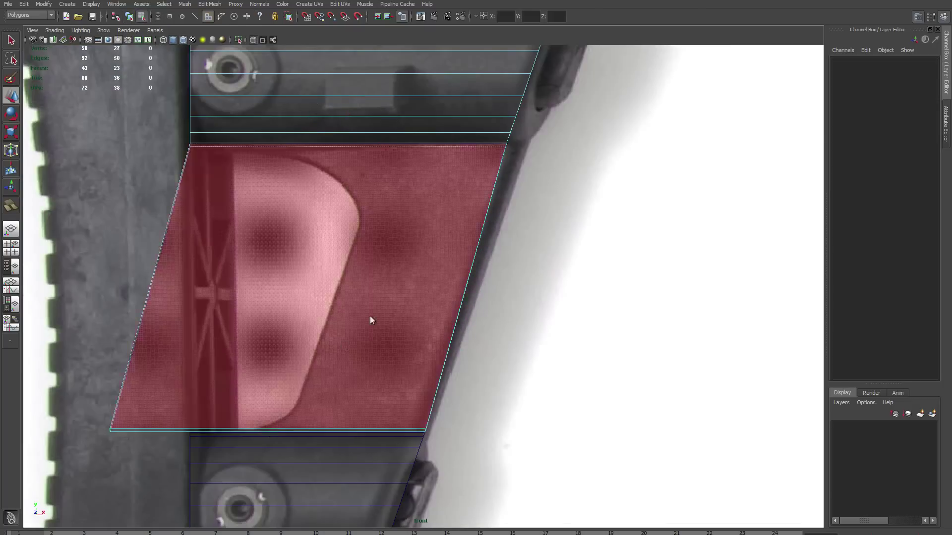
{"action": "left_click_drag", "start_coordinate": [372, 319], "coordinate": [487, 299], "text": "alt"}
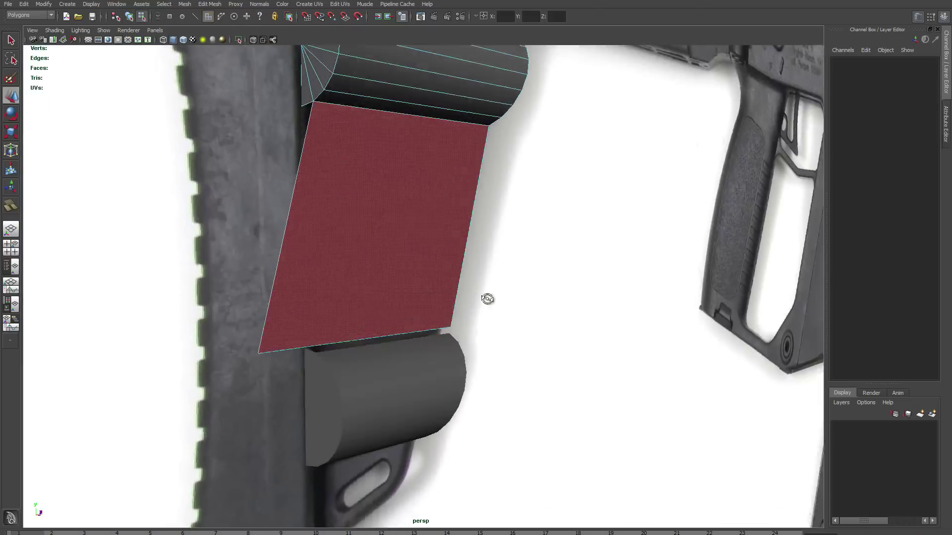
{"action": "left_click", "coordinate": [446, 290]}
{"action": "key", "text": "Delete"}
{"action": "key", "text": "space"}
{"action": "key", "text": "space"}
Insert a horizontal edge across the stock and move its vertices onto the cutout curve.
{"action": "right_click_drag", "start_coordinate": [192, 214], "coordinate": [190, 201]}
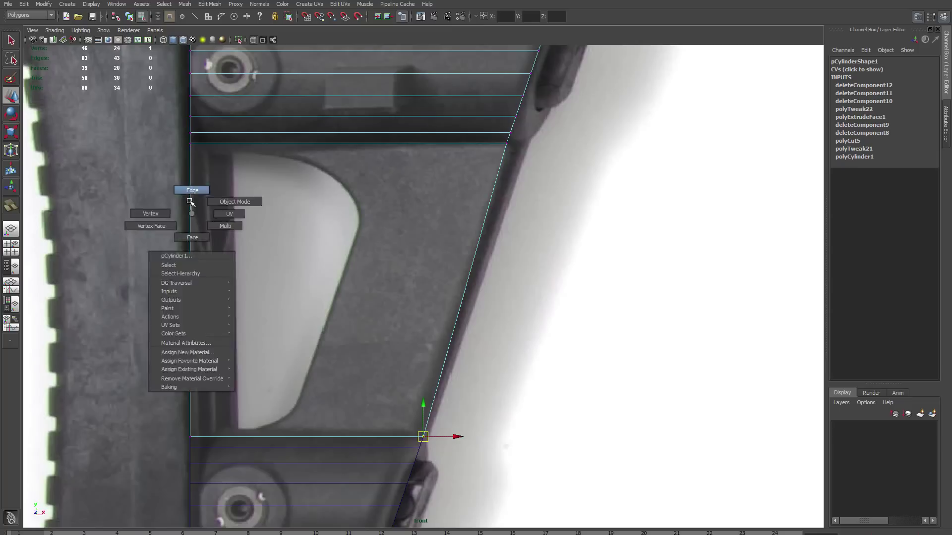
{"action": "right_click_drag", "start_coordinate": [531, 213], "coordinate": [531, 304], "text": "shift"}
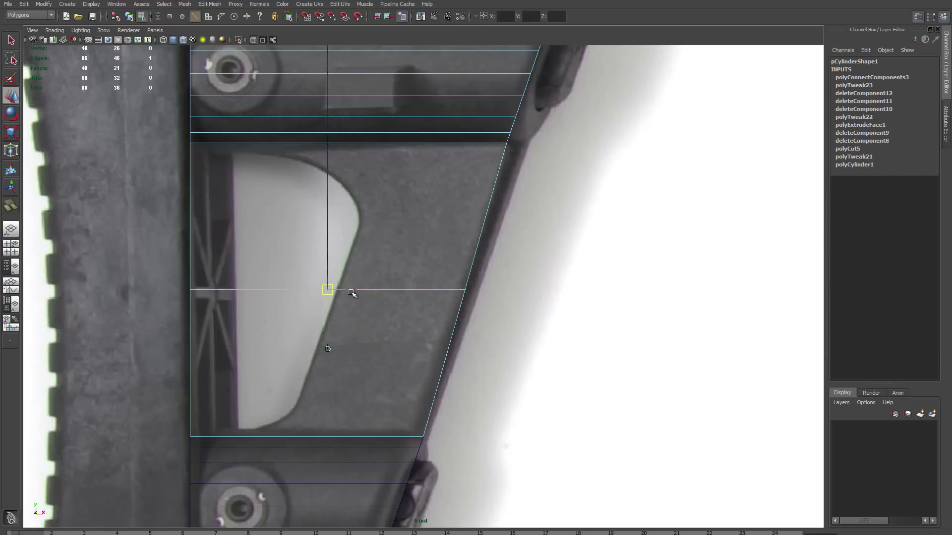
{"action": "left_click_drag", "start_coordinate": [471, 276], "coordinate": [535, 227]}
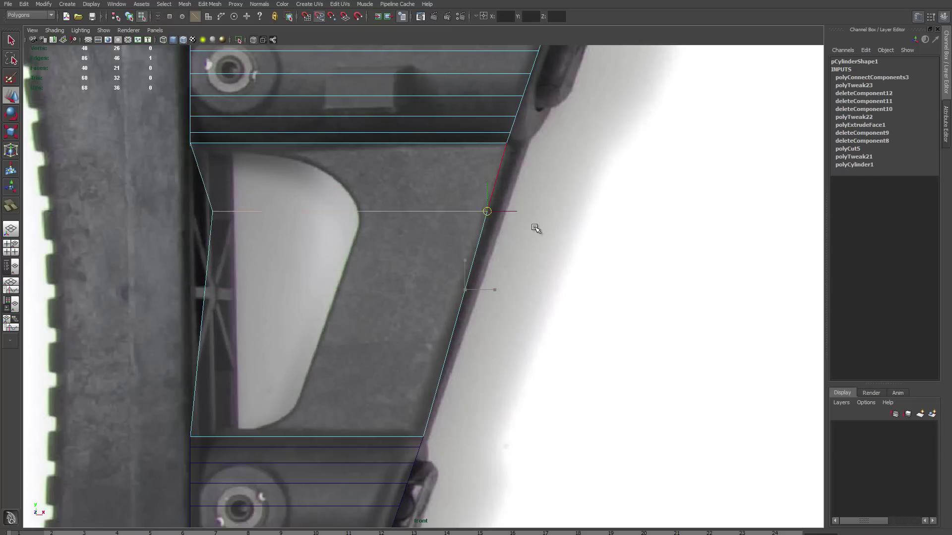
{"action": "right_click_drag", "start_coordinate": [257, 216], "coordinate": [216, 215]}
{"action": "left_click_drag", "start_coordinate": [212, 216], "coordinate": [358, 219]}
{"action": "key", "text": "F8"}
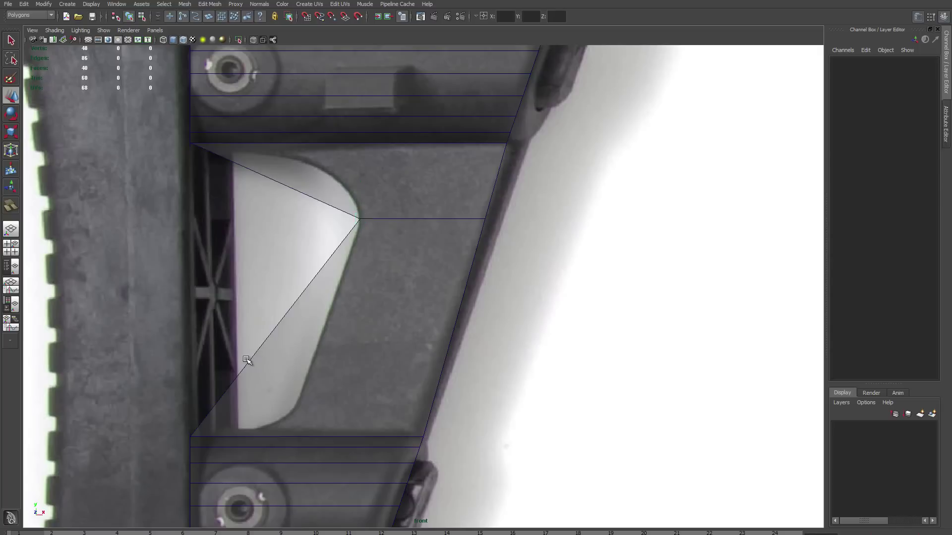
Cut lines near the top and bottom of the opening and fit their vertices to it.
{"action": "left_click", "coordinate": [253, 368]}
{"action": "right_click_drag", "start_coordinate": [260, 372], "coordinate": [305, 360], "text": "shift"}
{"action": "left_click_drag", "start_coordinate": [312, 408], "coordinate": [491, 411]}
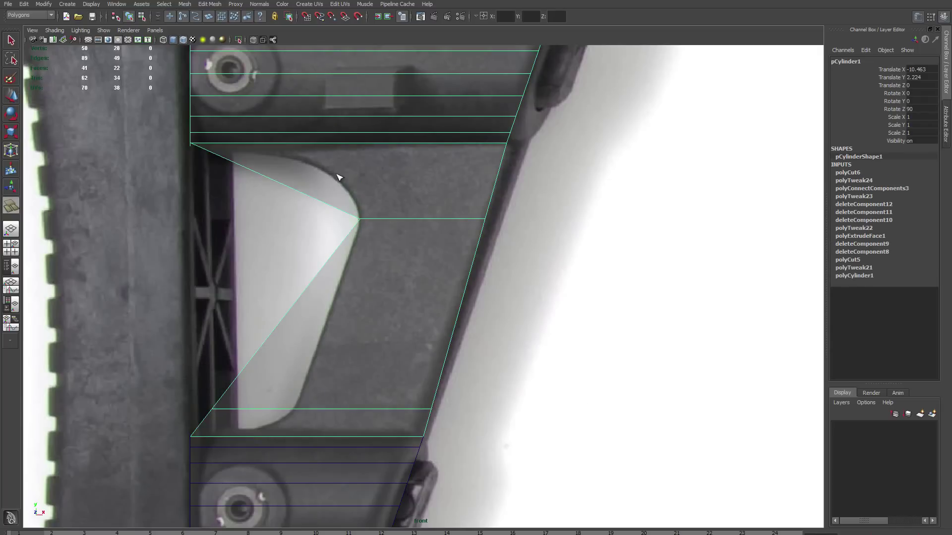
{"action": "left_click_drag", "start_coordinate": [338, 177], "coordinate": [434, 194]}
{"action": "left_click_drag", "start_coordinate": [340, 174], "coordinate": [328, 170]}
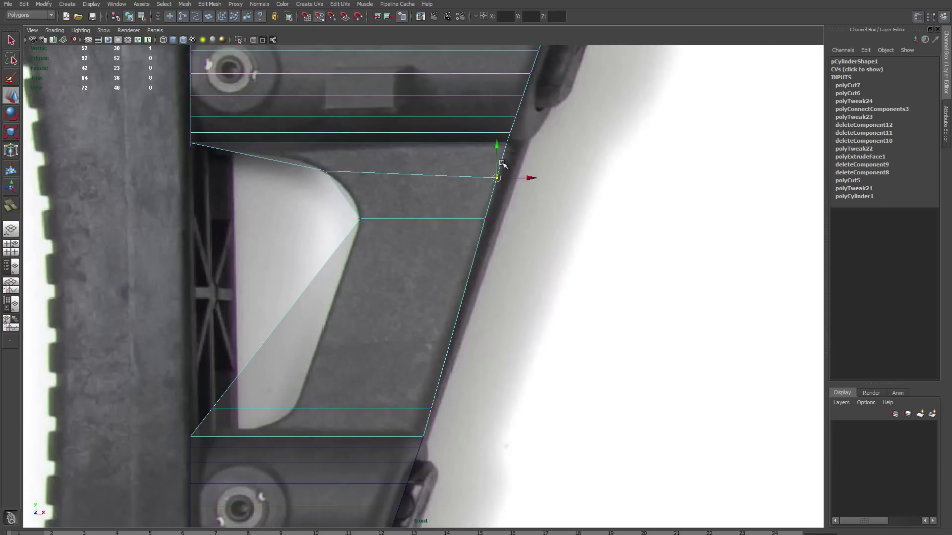
{"action": "left_click_drag", "start_coordinate": [212, 408], "coordinate": [298, 408]}
{"action": "key", "text": "3"}
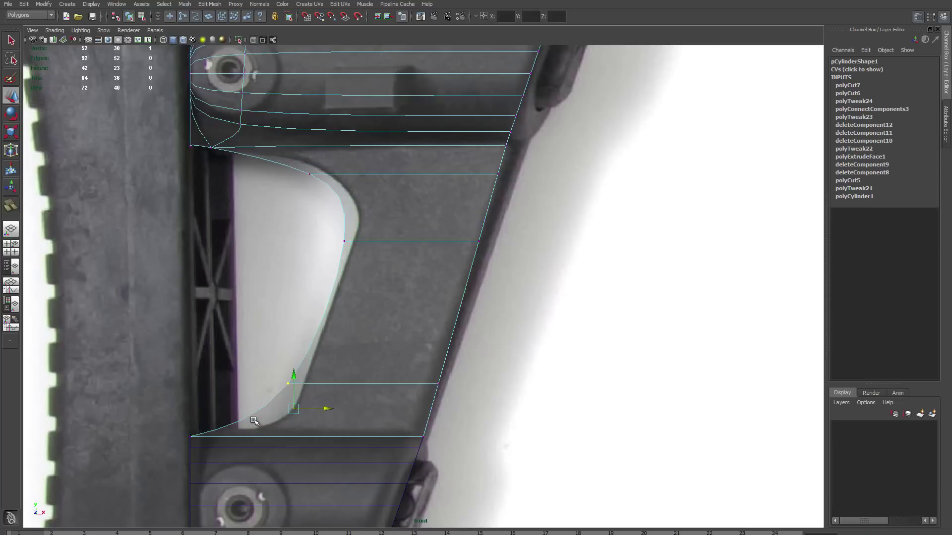
Shift the top and middle curve vertices right to follow the cutout.
{"action": "left_click", "coordinate": [309, 174]}
{"action": "left_click_drag", "start_coordinate": [342, 174], "coordinate": [360, 174]}
{"action": "left_click", "coordinate": [345, 241]}
{"action": "left_click_drag", "start_coordinate": [384, 220], "coordinate": [401, 220]}
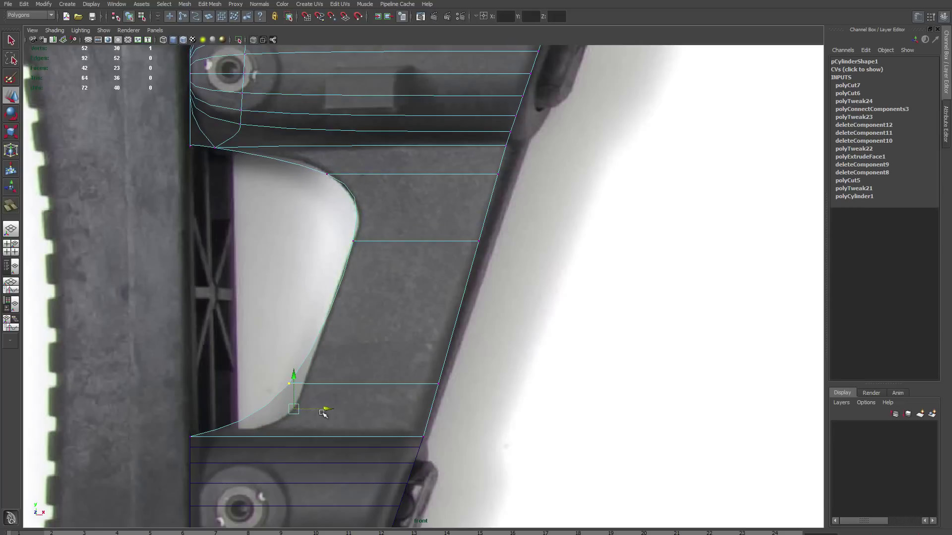
Insert an edge loop near the bottom and move the upper curve vertex up and left.
{"action": "mouse_move", "coordinate": [324, 413]}
{"action": "left_mouse_down"}
{"action": "mouse_move", "coordinate": [340, 404]}
{"action": "mouse_move", "coordinate": [319, 424]}
{"action": "left_mouse_up"}
{"action": "left_click", "coordinate": [268, 417], "text": "ctrl"}
{"action": "left_click", "coordinate": [367, 219]}
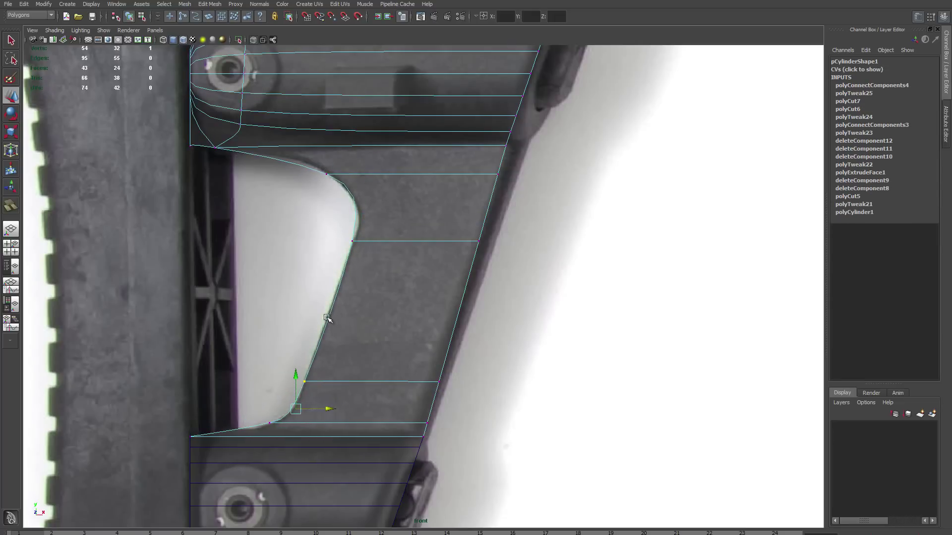
{"action": "mouse_move", "coordinate": [318, 165]}
{"action": "left_mouse_down"}
{"action": "mouse_move", "coordinate": [342, 189]}
{"action": "mouse_move", "coordinate": [325, 159]}
{"action": "left_mouse_up"}
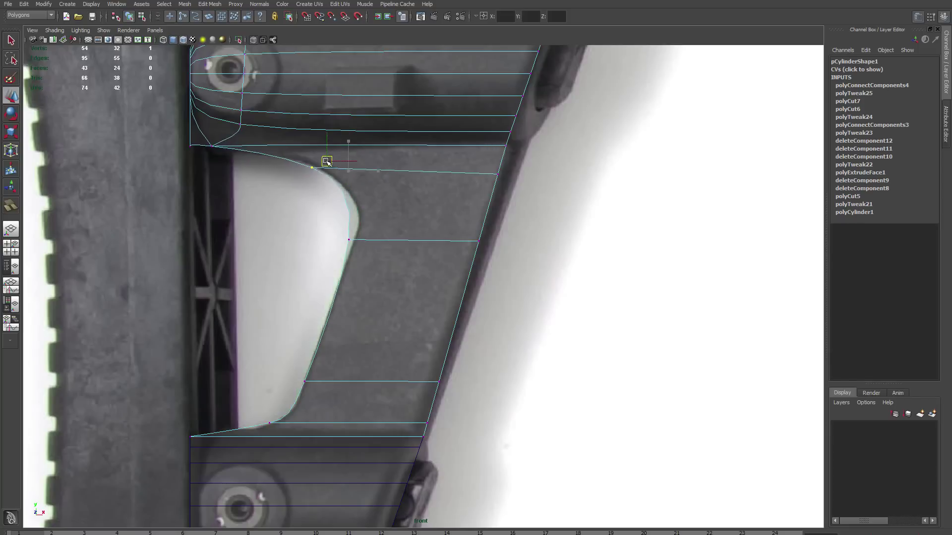
{"action": "left_click", "coordinate": [350, 240]}
Insert an edge loop across the upper area and nudge its curve vertex slightly left.
{"action": "right_click_drag", "start_coordinate": [616, 214], "coordinate": [595, 298], "text": "shift"}
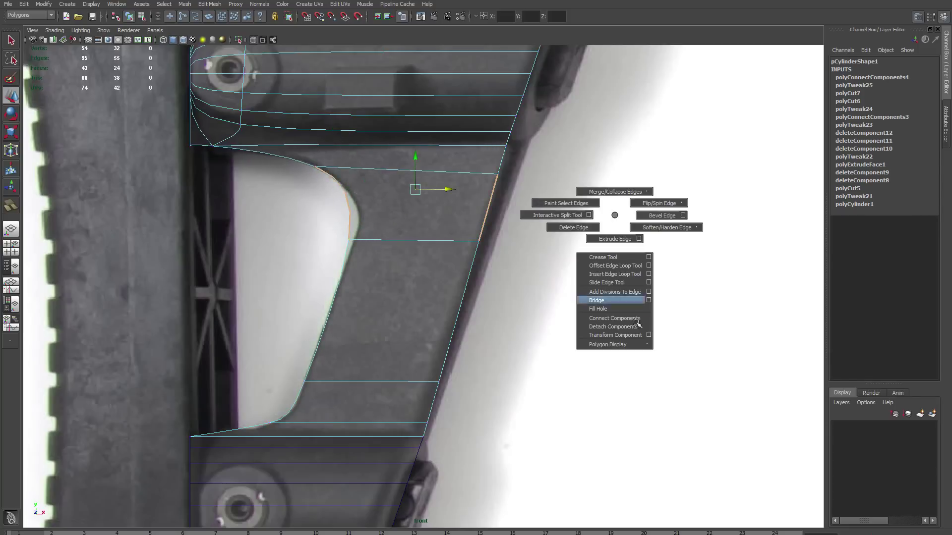
{"action": "left_click", "coordinate": [339, 189]}
{"action": "key", "text": "w"}
{"action": "left_click_drag", "start_coordinate": [357, 193], "coordinate": [346, 191]}
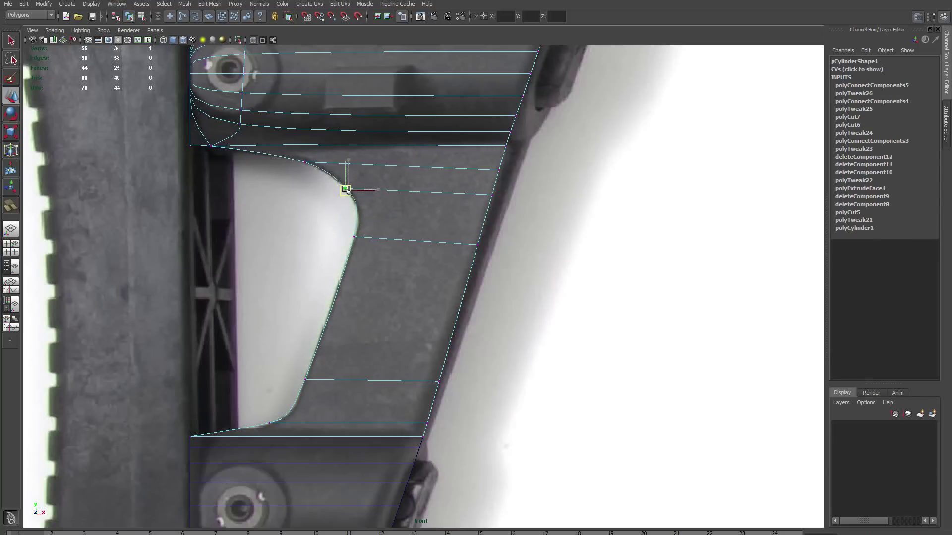
{"action": "scroll", "coordinate": [345, 210], "scroll_direction": "down", "scroll_amount": 5}
{"action": "key", "text": "F8"}
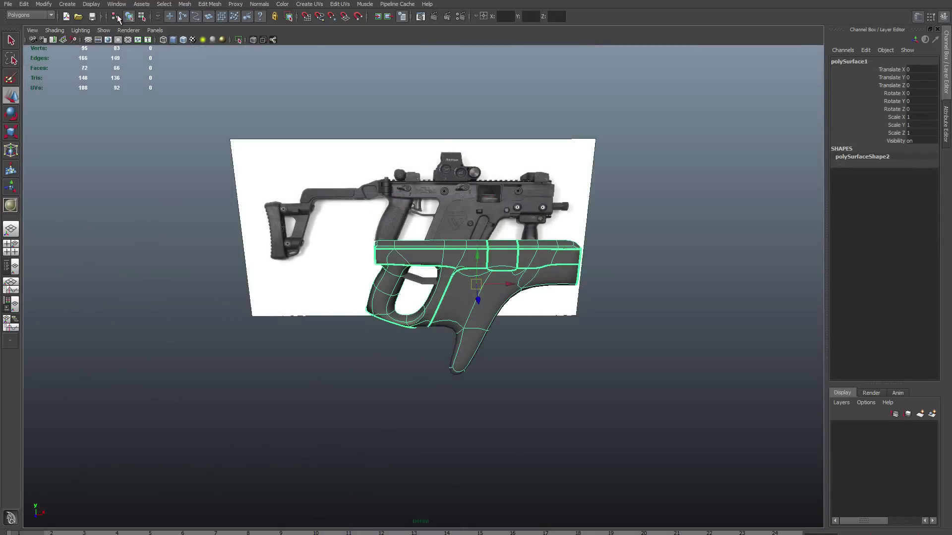
{"action": "left_click", "coordinate": [24, 4]}
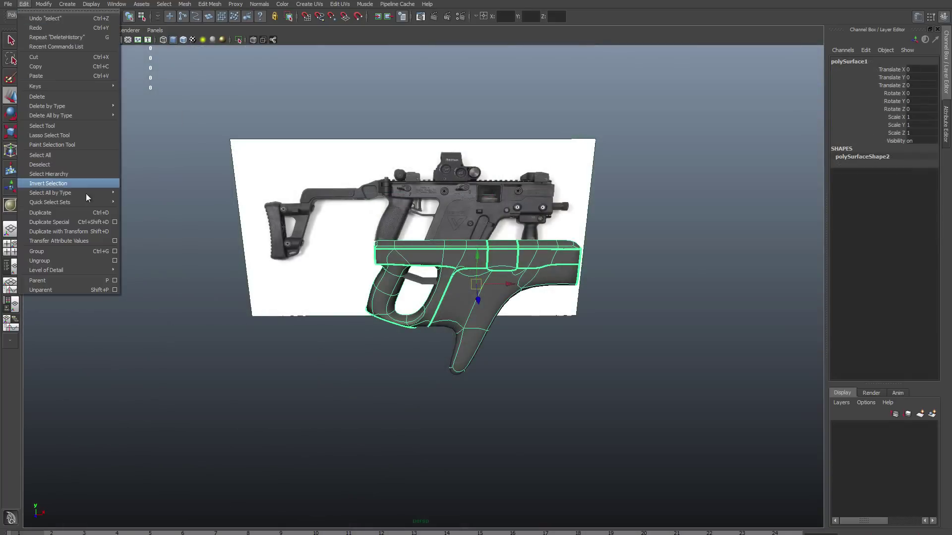
Create a mirrored instance of the gun body with Scale Z set to -1.
{"action": "left_click", "coordinate": [114, 222]}
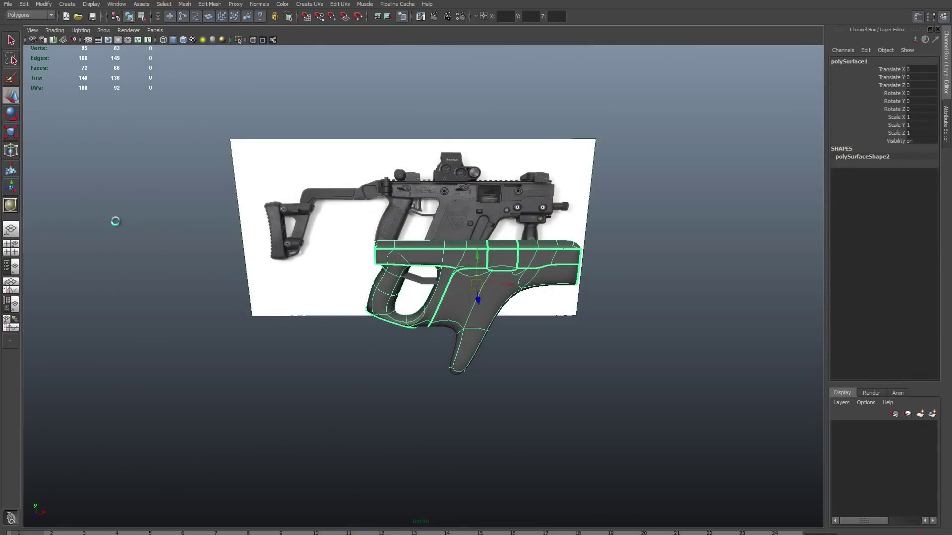
{"action": "left_click_drag", "start_coordinate": [446, 416], "coordinate": [402, 394], "text": "alt"}
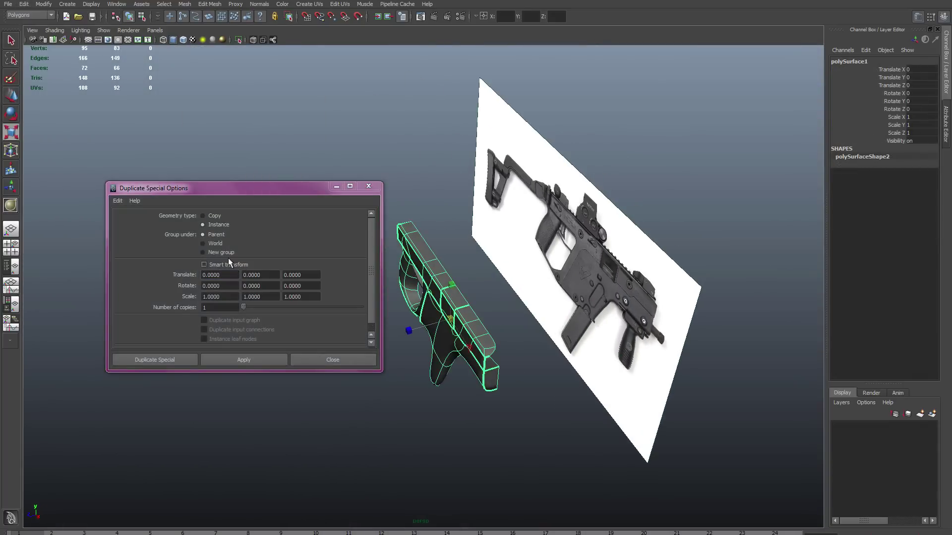
{"action": "left_click", "coordinate": [156, 360]}
{"action": "left_click", "coordinate": [923, 133]}
{"action": "type", "text": "-1"}
{"action": "key", "text": "Return"}
Inspect the grip mesh's components in the front and wireframe views.
{"action": "left_click", "coordinate": [486, 433]}
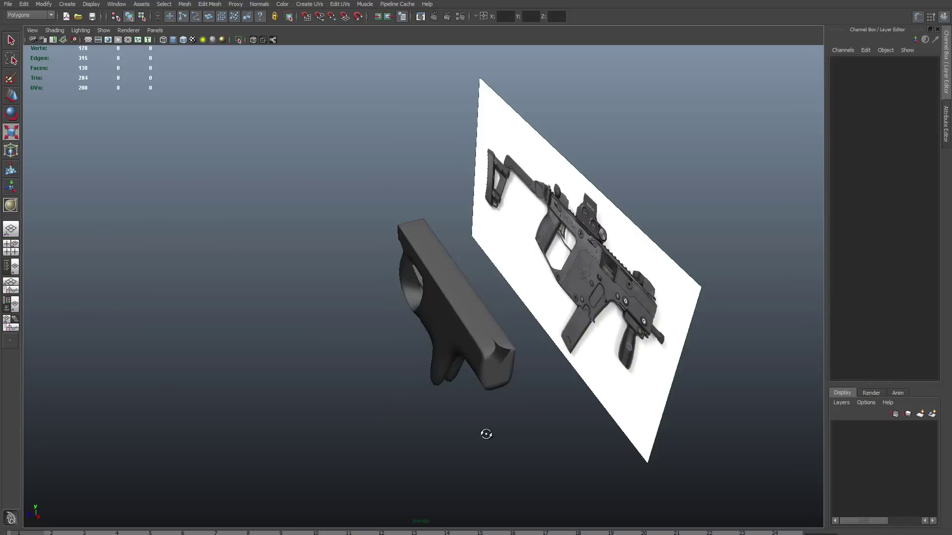
{"action": "left_click_drag", "start_coordinate": [486, 434], "coordinate": [620, 344], "text": "alt"}
{"action": "left_click", "coordinate": [431, 259]}
{"action": "key", "text": "F8"}
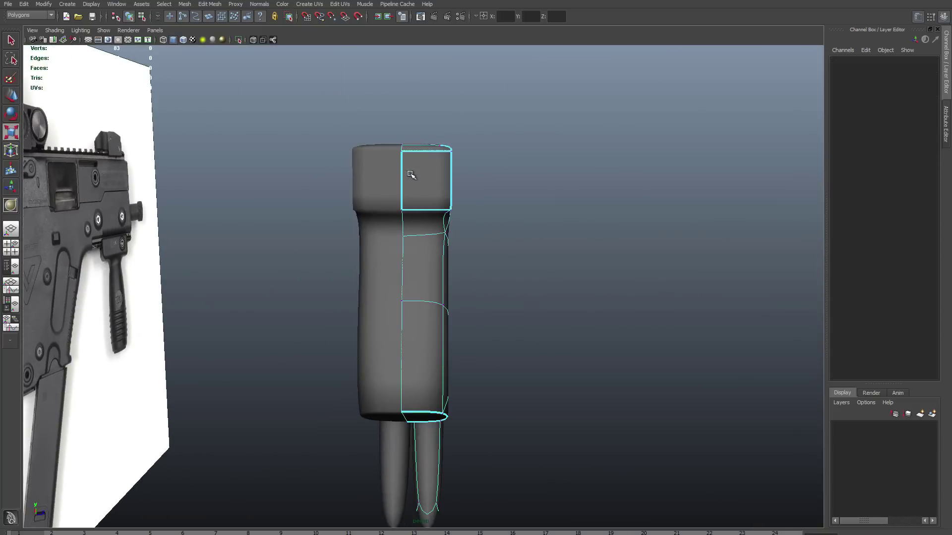
{"action": "left_click", "coordinate": [439, 155]}
{"action": "key", "text": "space"}
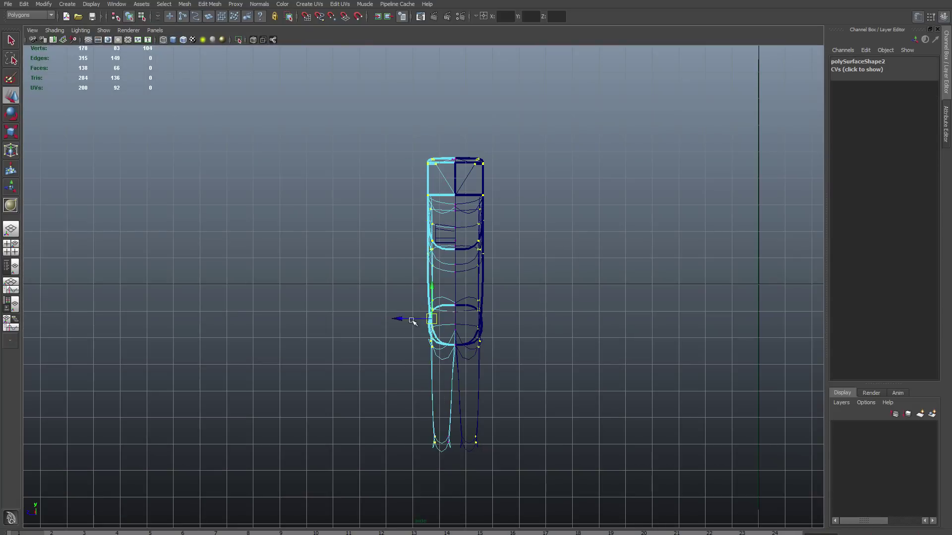
{"action": "key", "text": "space"}
{"action": "mouse_move", "coordinate": [633, 196]}
{"action": "left_mouse_down", "text": "alt"}
{"action": "mouse_move", "coordinate": [613, 229]}
{"action": "mouse_move", "coordinate": [519, 258]}
{"action": "left_mouse_up", "text": "alt"}
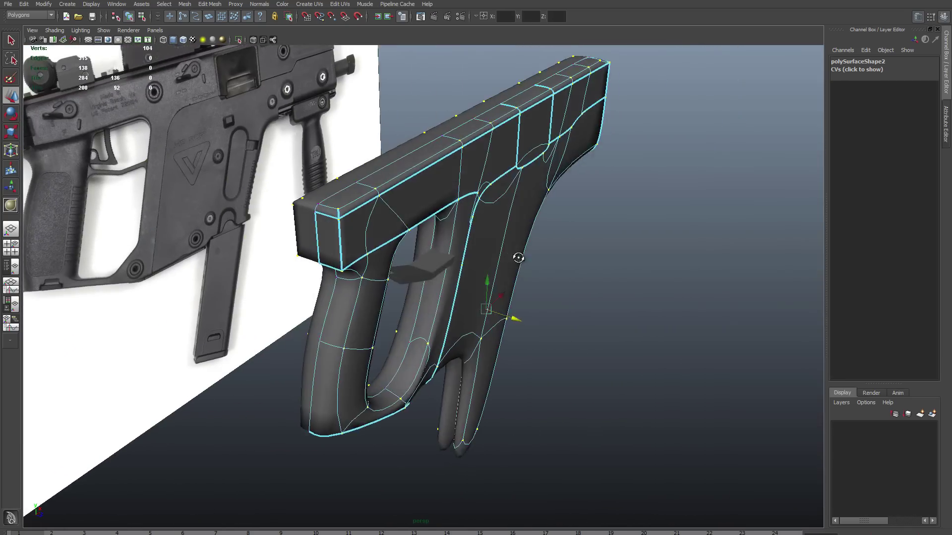
Back in object mode, select the trigger piece and then the gun body.
{"action": "key", "text": "F8"}
{"action": "right_click_drag", "start_coordinate": [435, 266], "coordinate": [451, 279]}
{"action": "mouse_move", "coordinate": [443, 276]}
{"action": "left_mouse_down", "text": "alt"}
{"action": "mouse_move", "coordinate": [330, 280]}
{"action": "mouse_move", "coordinate": [498, 293]}
{"action": "mouse_move", "coordinate": [503, 329]}
{"action": "mouse_move", "coordinate": [523, 325]}
{"action": "mouse_move", "coordinate": [416, 364]}
{"action": "left_mouse_up", "text": "alt"}
{"action": "left_click", "coordinate": [431, 283]}
Crease the body's outline edges with the Crease Tool, then re-enable smooth preview.
{"action": "key", "text": "1"}
{"action": "key", "text": "F10"}
{"action": "left_click", "coordinate": [416, 365]}
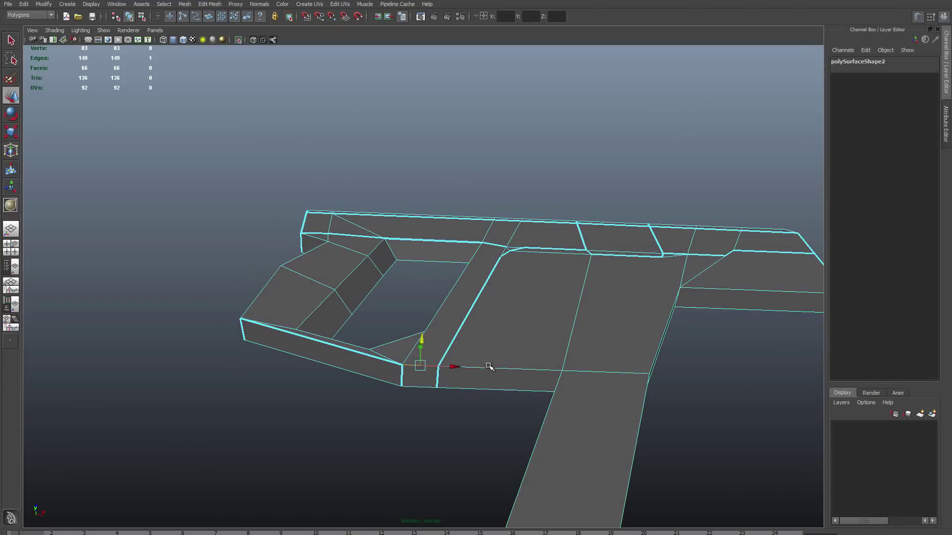
{"action": "left_click_drag", "start_coordinate": [591, 380], "coordinate": [586, 392], "text": "alt"}
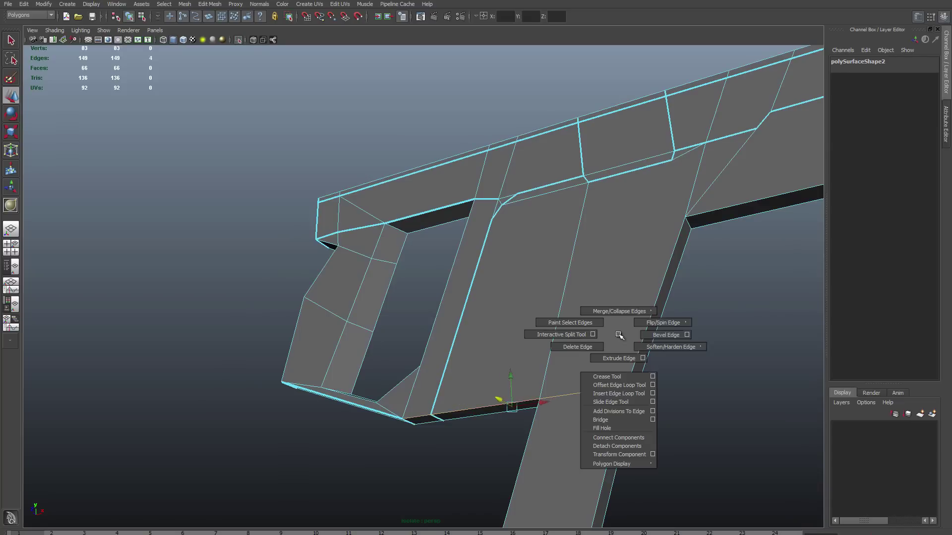
{"action": "right_click_drag", "start_coordinate": [620, 336], "coordinate": [651, 377], "text": "shift"}
{"action": "middle_click_drag", "start_coordinate": [650, 377], "coordinate": [536, 362]}
{"action": "key", "text": "3"}
{"action": "mouse_move", "coordinate": [536, 362]}
{"action": "left_mouse_down", "text": "alt"}
{"action": "mouse_move", "coordinate": [507, 376]}
{"action": "mouse_move", "coordinate": [580, 325]}
{"action": "mouse_move", "coordinate": [625, 344]}
{"action": "left_mouse_up", "text": "alt"}
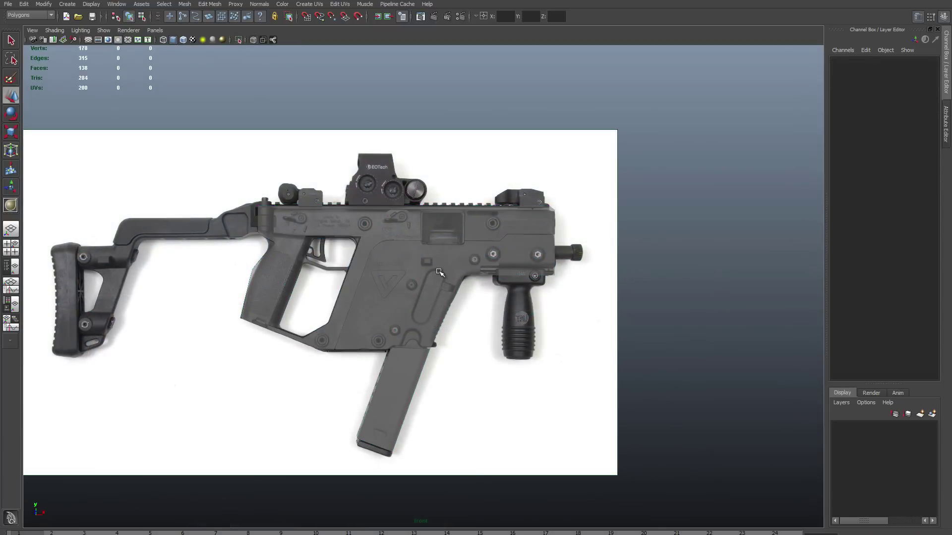
Apply Mesh > Smooth to the gun body mesh via the hotbox.
{"action": "left_click", "coordinate": [439, 273]}
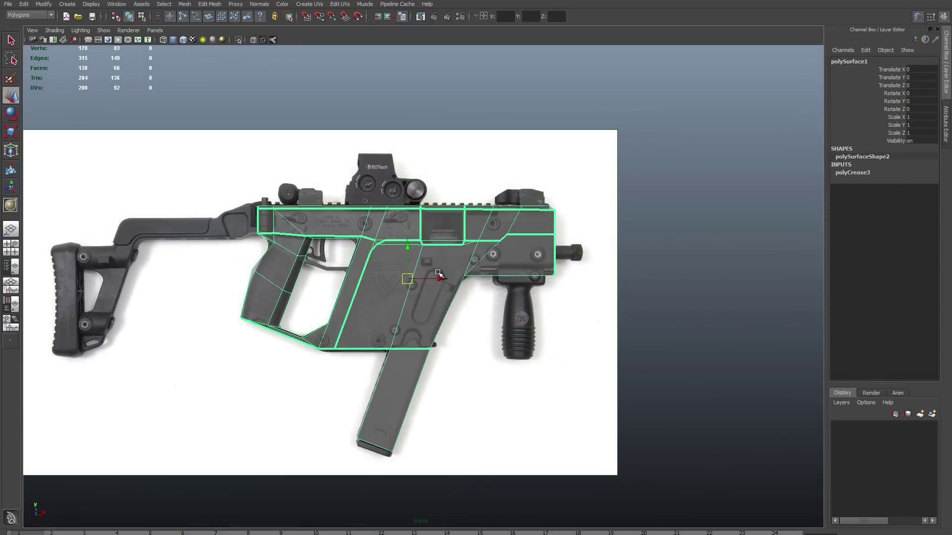
{"action": "key", "text": "space"}
{"action": "left_click_drag", "start_coordinate": [357, 310], "coordinate": [393, 373]}
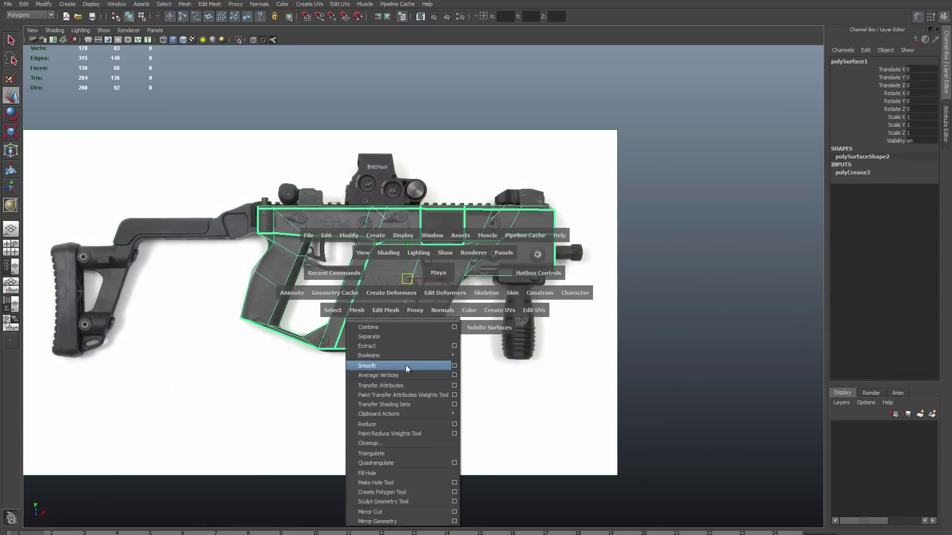
{"action": "left_click", "coordinate": [457, 368]}
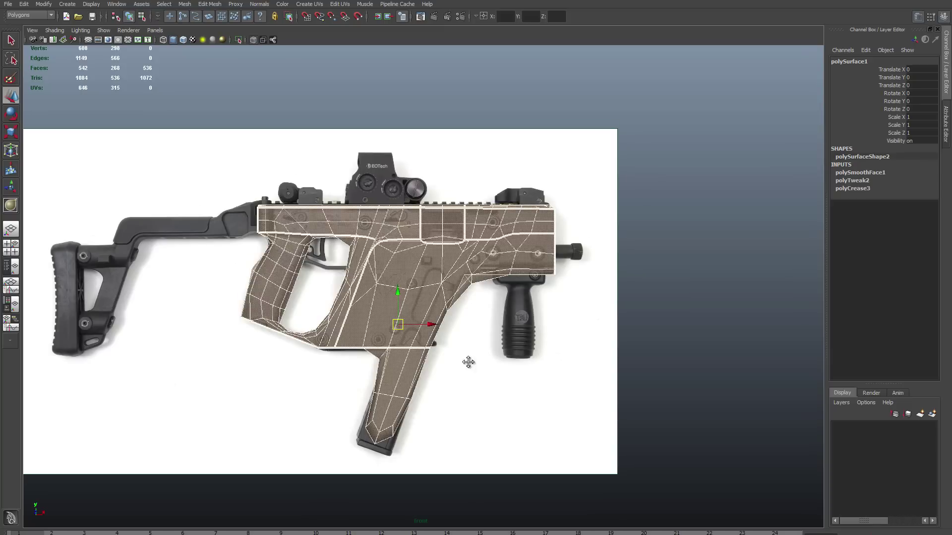
{"action": "scroll", "coordinate": [447, 394], "scroll_direction": "up", "scroll_amount": 3}
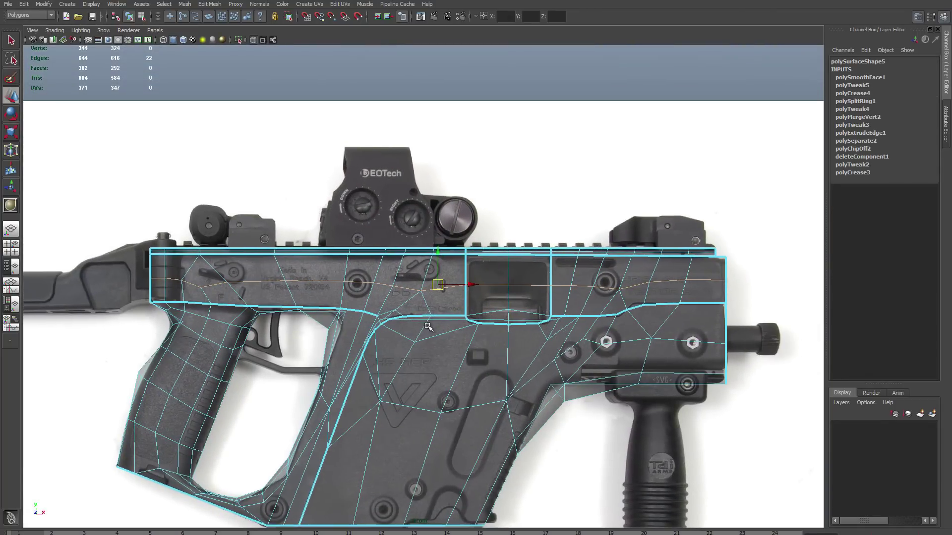
Delete redundant edges and an edge loop on the grip.
{"action": "right_click", "coordinate": [449, 294], "text": "shift"}
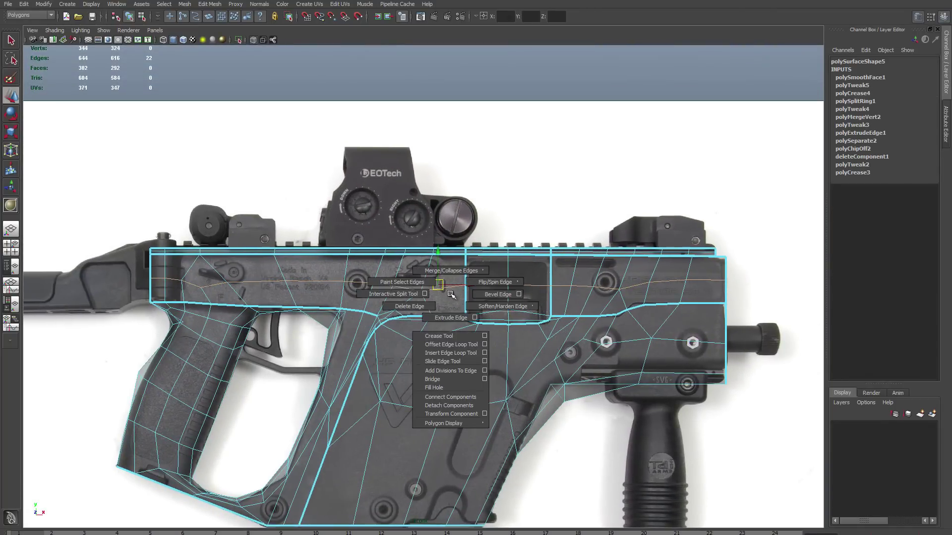
{"action": "left_click", "coordinate": [410, 307]}
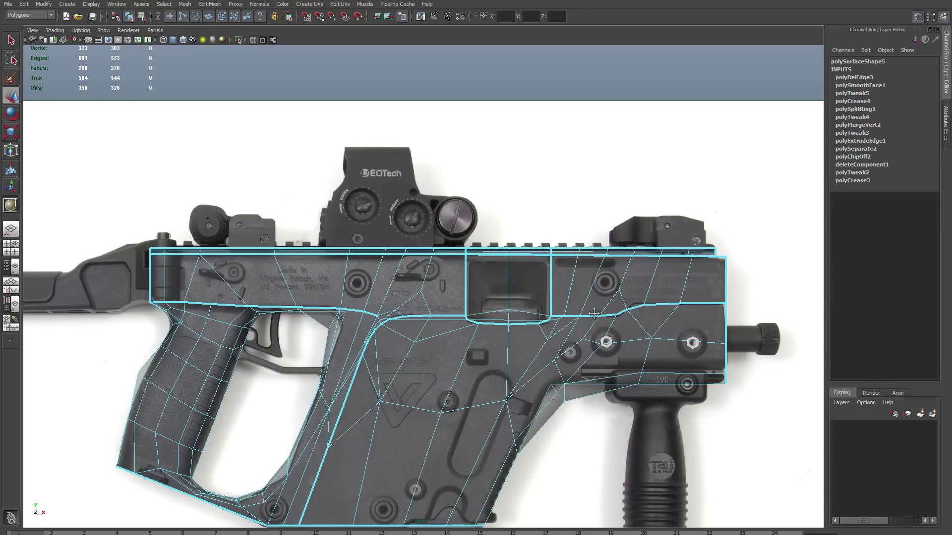
{"action": "left_click", "coordinate": [613, 307]}
{"action": "right_click", "coordinate": [674, 321], "text": "shift"}
{"action": "left_click", "coordinate": [636, 334]}
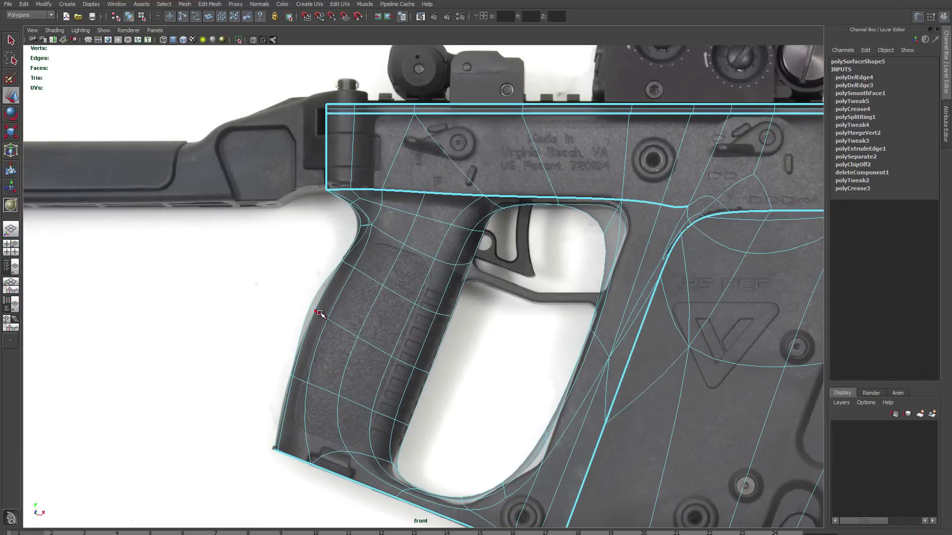
{"action": "right_click", "coordinate": [342, 305], "text": "shift"}
{"action": "left_click", "coordinate": [298, 304]}
{"action": "right_click", "coordinate": [334, 317], "text": "shift"}
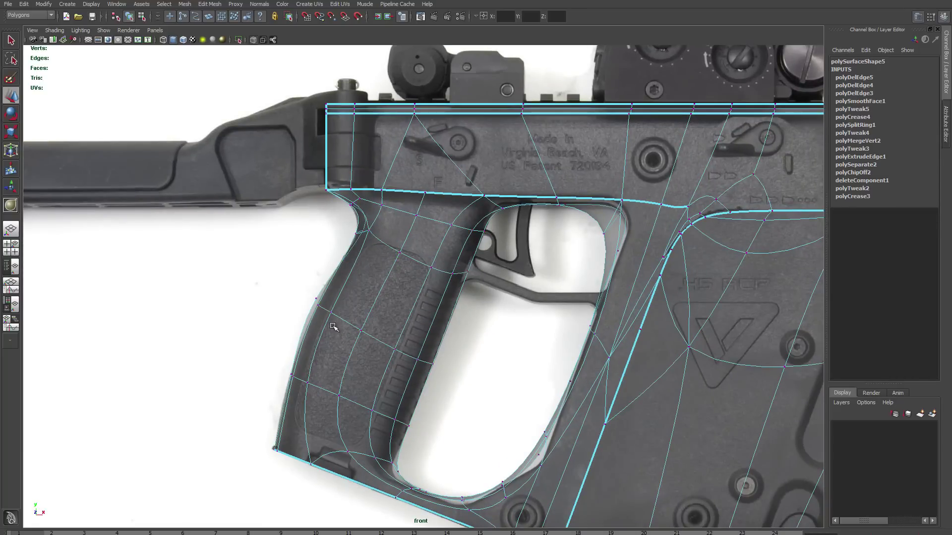
Delete more grip edges and an edge below the trigger guard.
{"action": "left_click", "coordinate": [320, 315]}
{"action": "right_click", "coordinate": [320, 315], "text": "shift"}
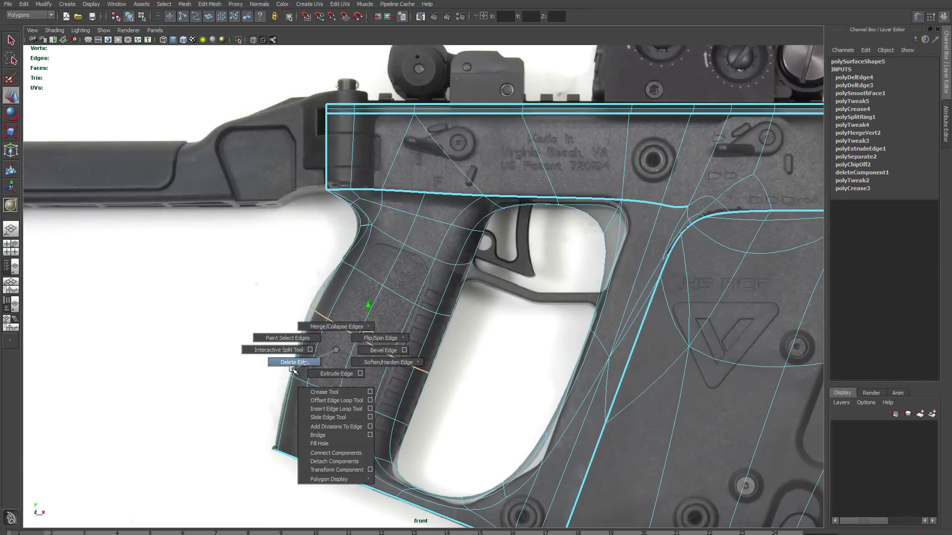
{"action": "left_click", "coordinate": [291, 369]}
{"action": "left_click", "coordinate": [300, 376]}
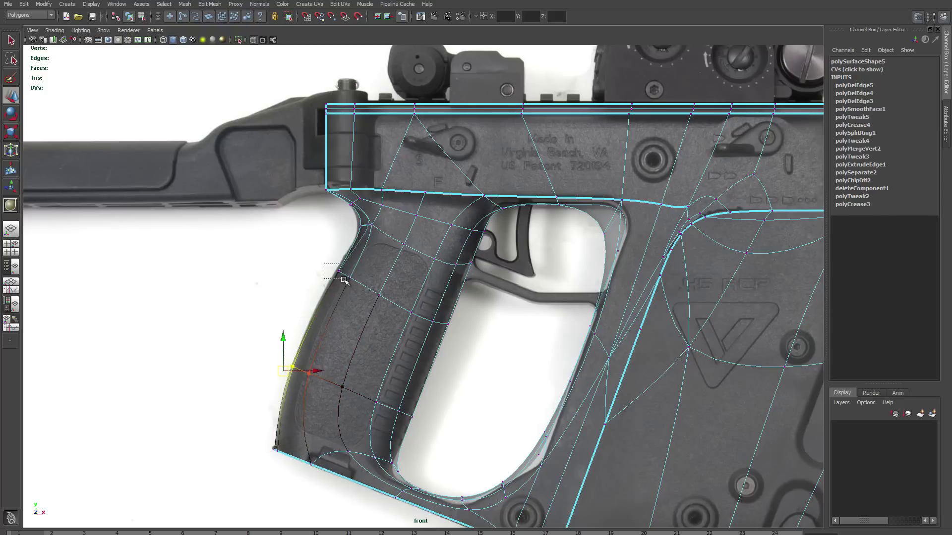
{"action": "double_click", "coordinate": [394, 266]}
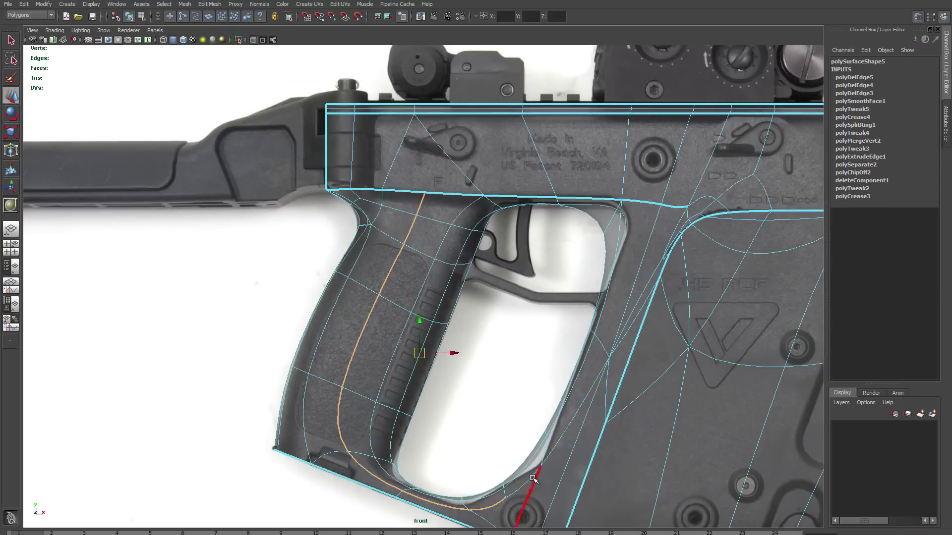
{"action": "key", "text": "F8"}
{"action": "middle_click_drag", "start_coordinate": [600, 443], "coordinate": [527, 344], "text": "alt"}
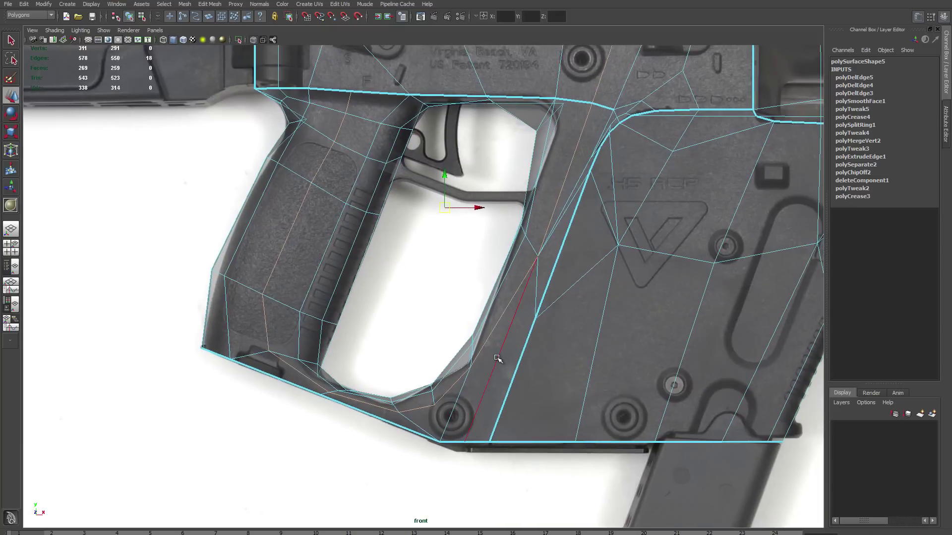
{"action": "right_click_drag", "start_coordinate": [536, 356], "coordinate": [519, 372], "text": "shift"}
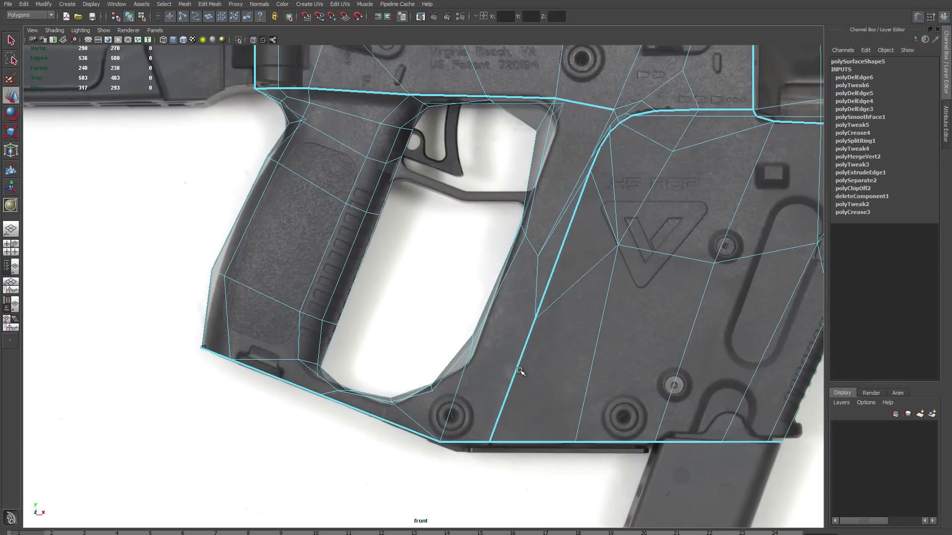
{"action": "scroll", "coordinate": [520, 372], "scroll_direction": "down", "scroll_amount": 2}
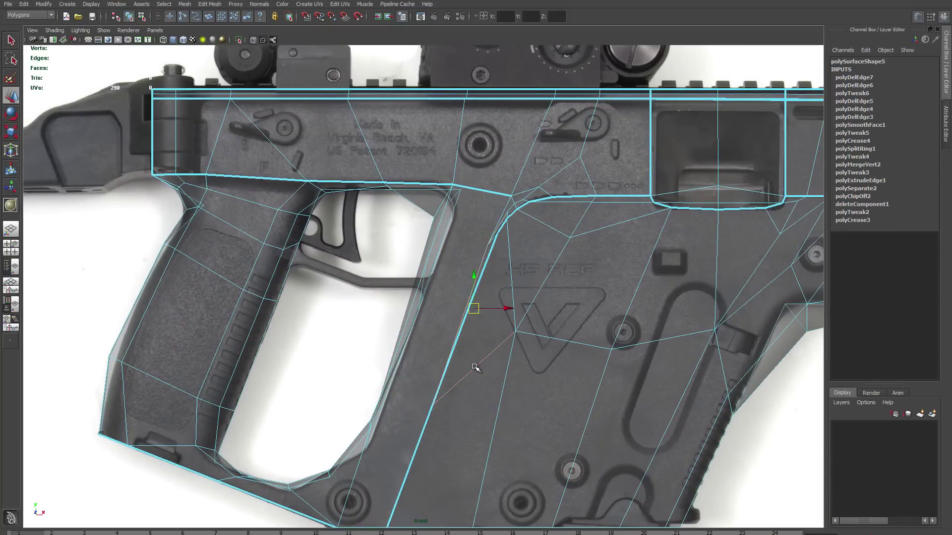
Remove two receiver edges and merge and reshape vertices near the receiver curve.
{"action": "mouse_move", "coordinate": [476, 364]}
{"action": "right_mouse_down", "text": "shift"}
{"action": "mouse_move", "coordinate": [525, 347]}
{"action": "mouse_move", "coordinate": [514, 365]}
{"action": "right_mouse_up", "text": "shift"}
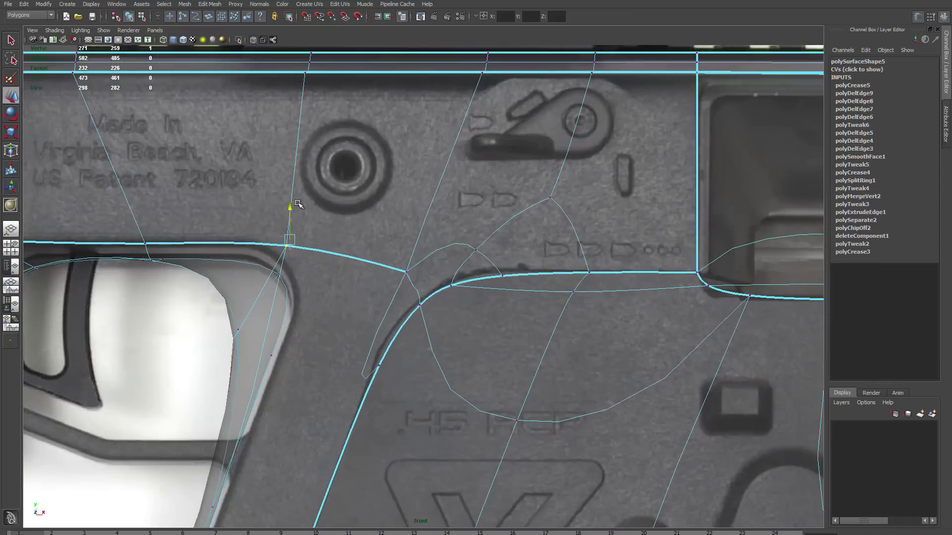
{"action": "scroll", "coordinate": [342, 278], "scroll_direction": "up", "scroll_amount": 4}
{"action": "right_click_drag", "start_coordinate": [341, 278], "coordinate": [298, 253], "text": "shift"}
{"action": "left_click_drag", "start_coordinate": [328, 272], "coordinate": [259, 273]}
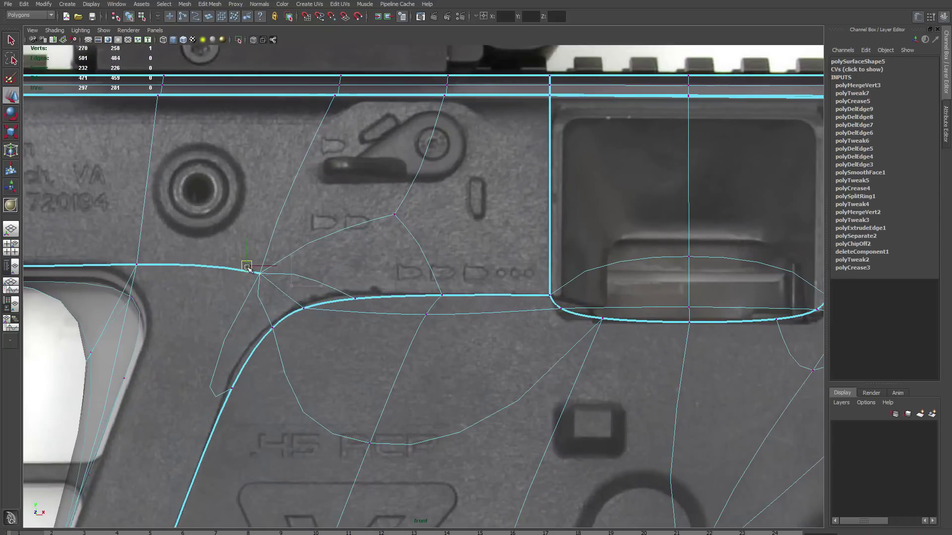
{"action": "left_click", "coordinate": [404, 215]}
{"action": "middle_click_drag", "start_coordinate": [429, 264], "coordinate": [325, 276], "text": "alt"}
{"action": "left_click_drag", "start_coordinate": [253, 331], "coordinate": [242, 344]}
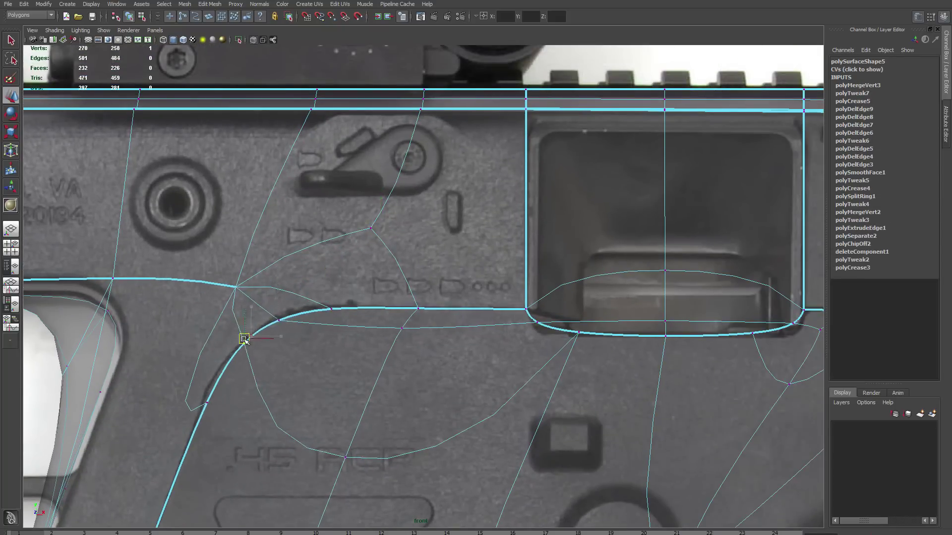
Merge more vertex pairs along the curve beside the ejection port.
{"action": "left_click", "coordinate": [276, 323]}
{"action": "middle_click_drag", "start_coordinate": [374, 225], "coordinate": [350, 283], "text": "alt"}
{"action": "right_click_drag", "start_coordinate": [350, 272], "coordinate": [362, 302], "text": "shift"}
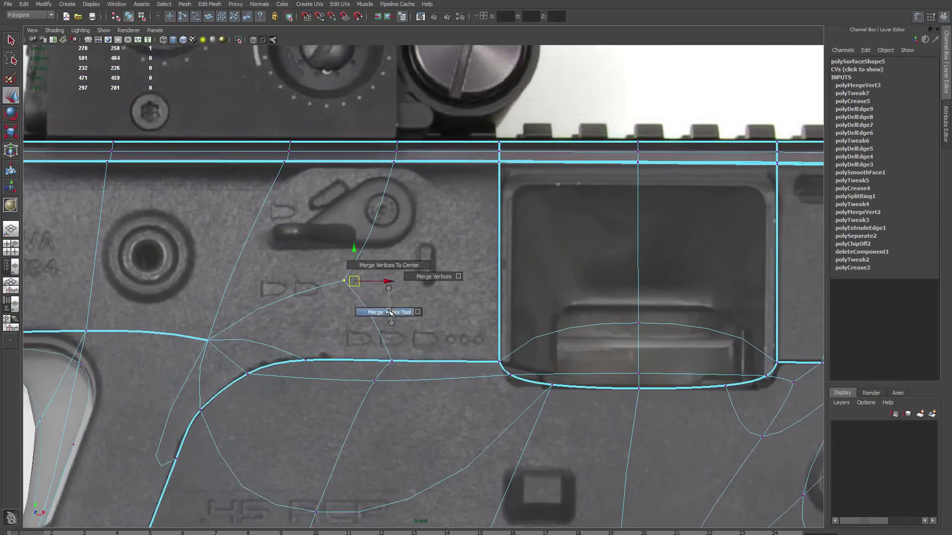
{"action": "left_click", "coordinate": [354, 283]}
{"action": "key", "text": "w"}
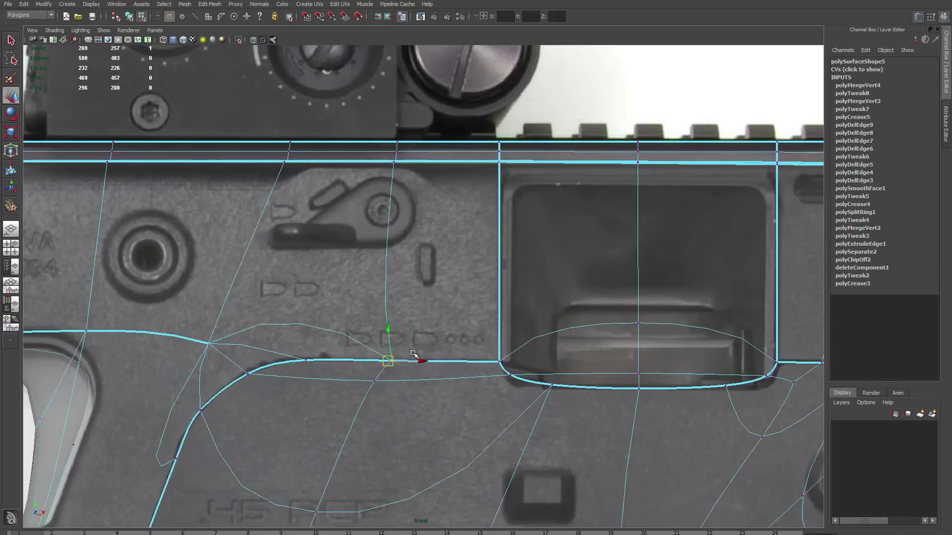
{"action": "middle_click_drag", "start_coordinate": [419, 354], "coordinate": [385, 298], "text": "alt"}
{"action": "mouse_move", "coordinate": [366, 418]}
{"action": "right_mouse_down", "text": "shift"}
{"action": "mouse_move", "coordinate": [369, 385]}
{"action": "mouse_move", "coordinate": [402, 373]}
{"action": "right_mouse_up", "text": "shift"}
{"action": "middle_click_drag", "start_coordinate": [402, 400], "coordinate": [410, 266], "text": "alt"}
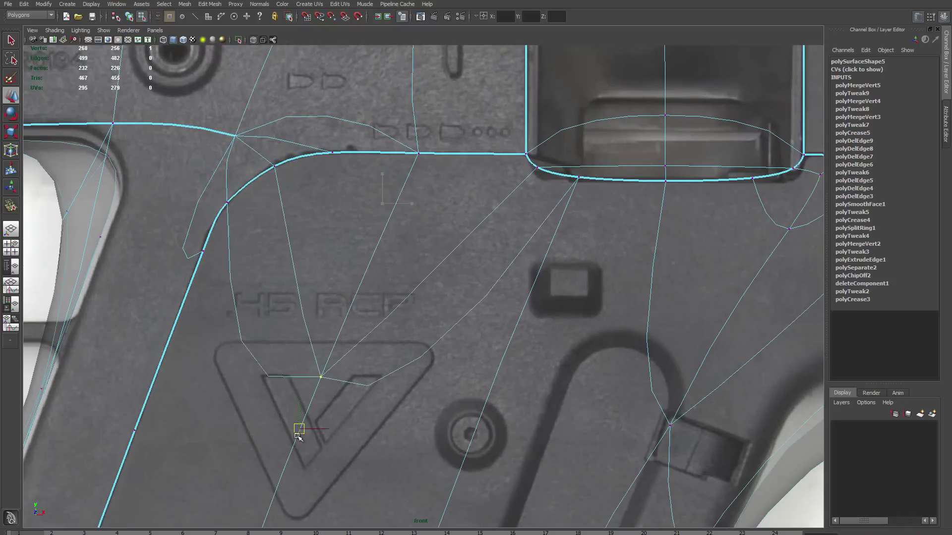
{"action": "scroll", "coordinate": [298, 425], "scroll_direction": "up", "scroll_amount": 3}
Lower the cutout's right corner vertex and flatten its bottom centre vertex.
{"action": "left_click", "coordinate": [649, 297]}
{"action": "left_click_drag", "start_coordinate": [649, 298], "coordinate": [658, 313]}
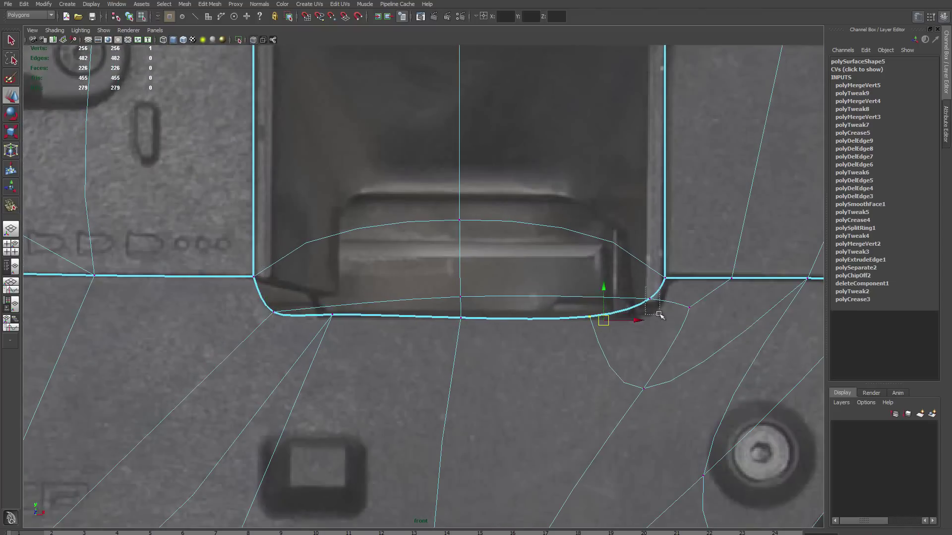
{"action": "left_click", "coordinate": [460, 299]}
{"action": "left_click_drag", "start_coordinate": [461, 265], "coordinate": [461, 280]}
Delete the face inside the ejection port to open a hole.
{"action": "key", "text": "F10"}
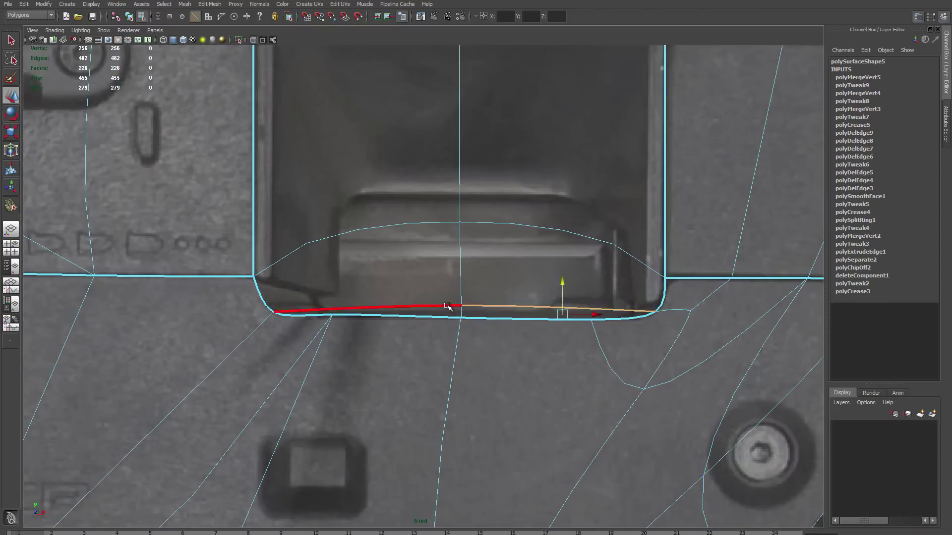
{"action": "left_click", "coordinate": [450, 310]}
{"action": "scroll", "coordinate": [493, 250], "scroll_direction": "down", "scroll_amount": 3}
{"action": "right_click_drag", "start_coordinate": [390, 199], "coordinate": [391, 221]}
{"action": "left_click", "coordinate": [482, 327]}
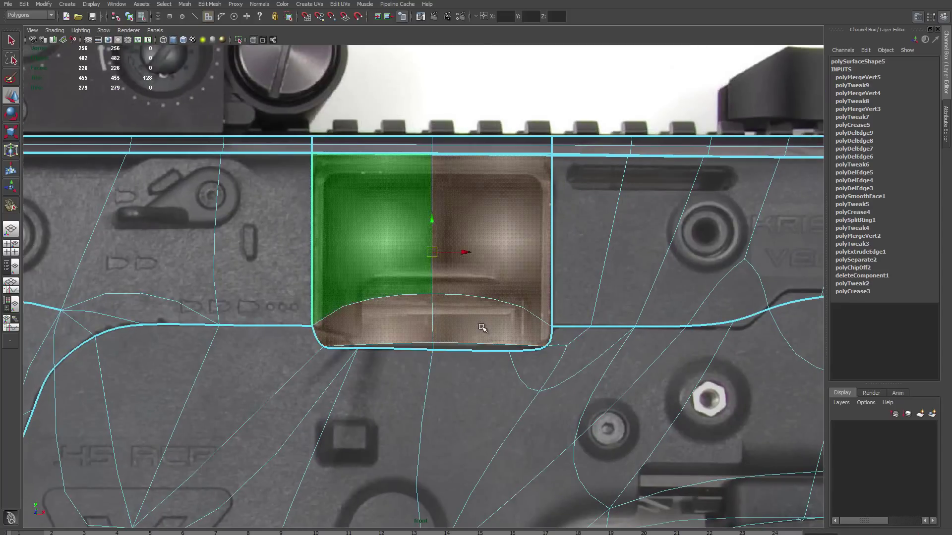
{"action": "key", "text": "Delete"}
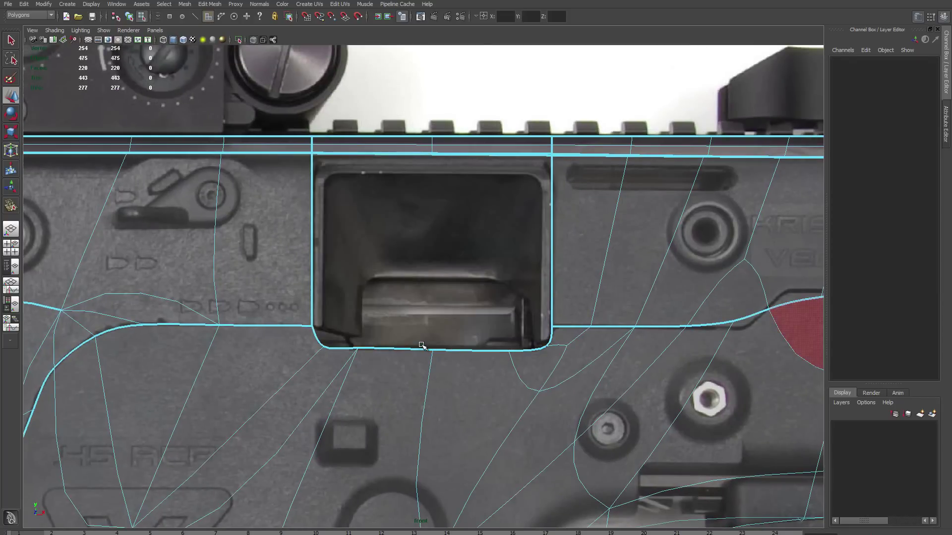
Adjust the hole's left-edge vertex and delete the stray vertex below the cutout.
{"action": "right_click_drag", "start_coordinate": [422, 345], "coordinate": [413, 331]}
{"action": "scroll", "coordinate": [413, 339], "scroll_direction": "up", "scroll_amount": 2}
{"action": "key", "text": "r"}
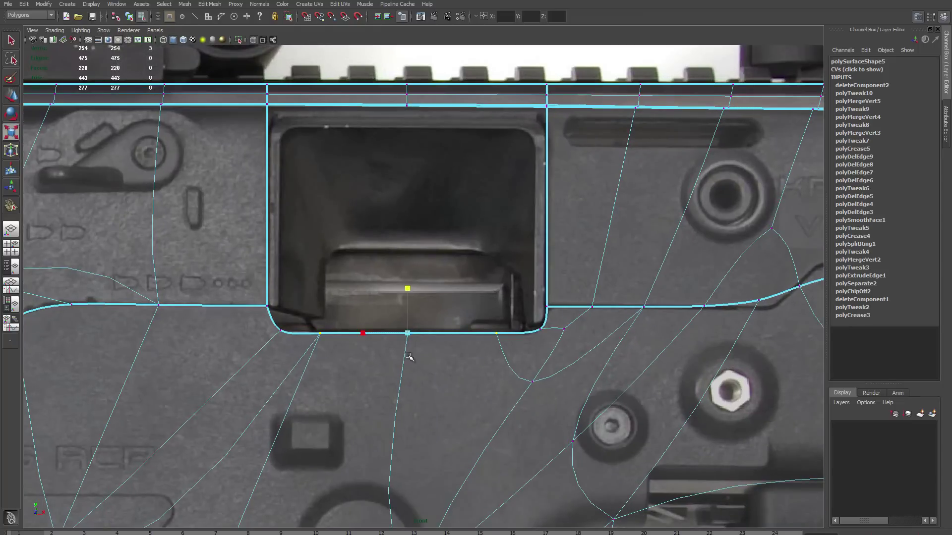
{"action": "key", "text": "w"}
{"action": "middle_click_drag", "start_coordinate": [404, 297], "coordinate": [442, 397], "text": "alt"}
{"action": "left_click_drag", "start_coordinate": [260, 186], "coordinate": [317, 225]}
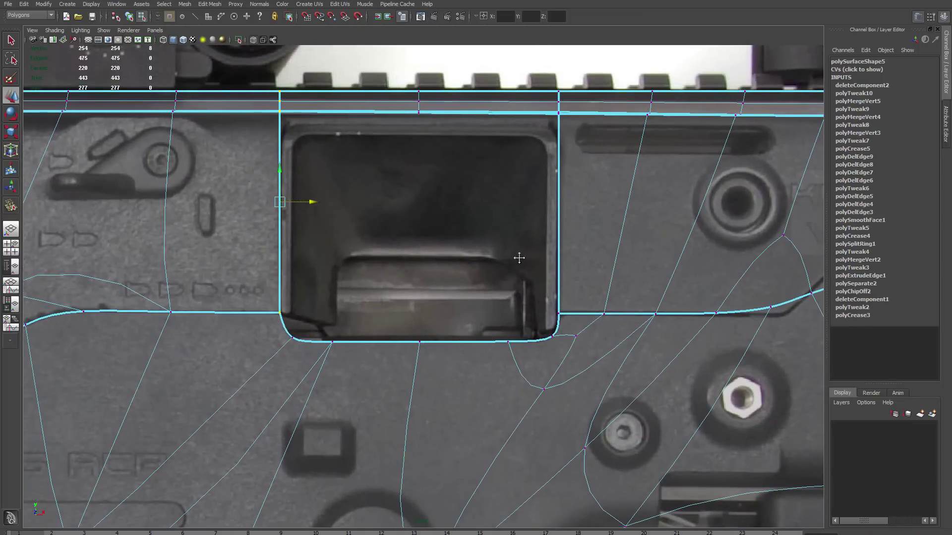
{"action": "mouse_move", "coordinate": [519, 258]}
{"action": "middle_mouse_down", "text": "alt"}
{"action": "mouse_move", "coordinate": [416, 240]}
{"action": "mouse_move", "coordinate": [394, 223]}
{"action": "middle_mouse_up", "text": "alt"}
{"action": "left_click", "coordinate": [375, 278]}
{"action": "key", "text": "Delete"}
In cage view, move the kink and top-edge vertices along X to straighten the step.
{"action": "middle_click_drag", "start_coordinate": [678, 165], "coordinate": [364, 233], "text": "alt"}
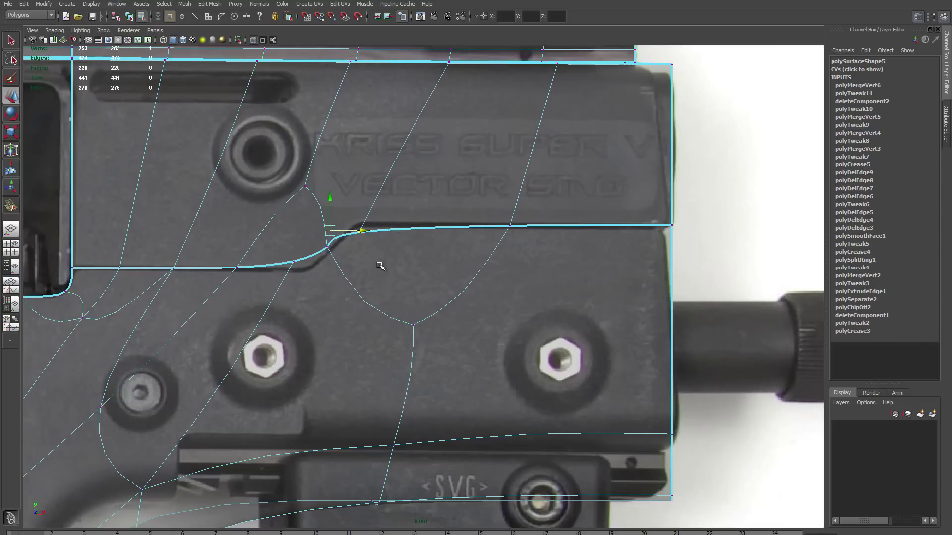
{"action": "key", "text": "1"}
{"action": "left_click_drag", "start_coordinate": [331, 234], "coordinate": [358, 225]}
{"action": "left_click_drag", "start_coordinate": [285, 251], "coordinate": [312, 280]}
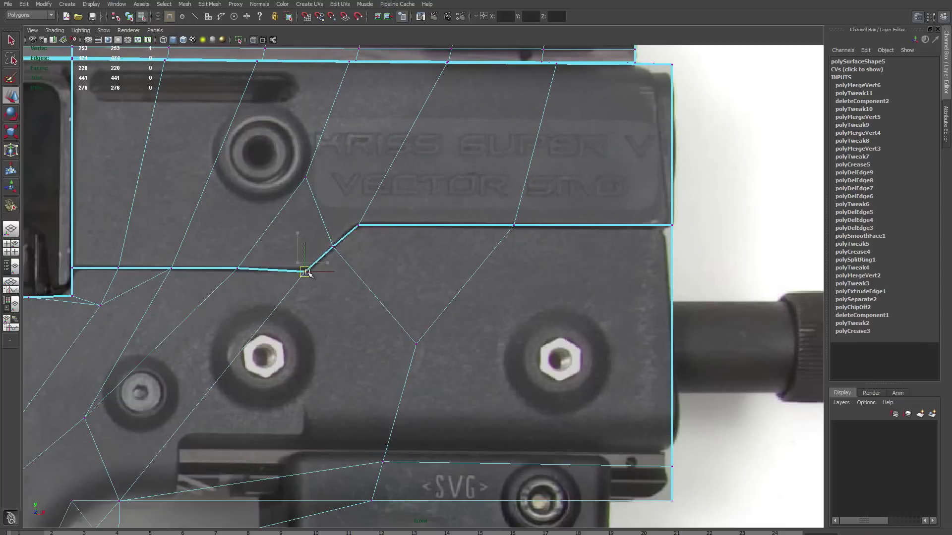
{"action": "middle_click_drag", "start_coordinate": [315, 293], "coordinate": [342, 267]}
{"action": "left_click", "coordinate": [342, 267]}
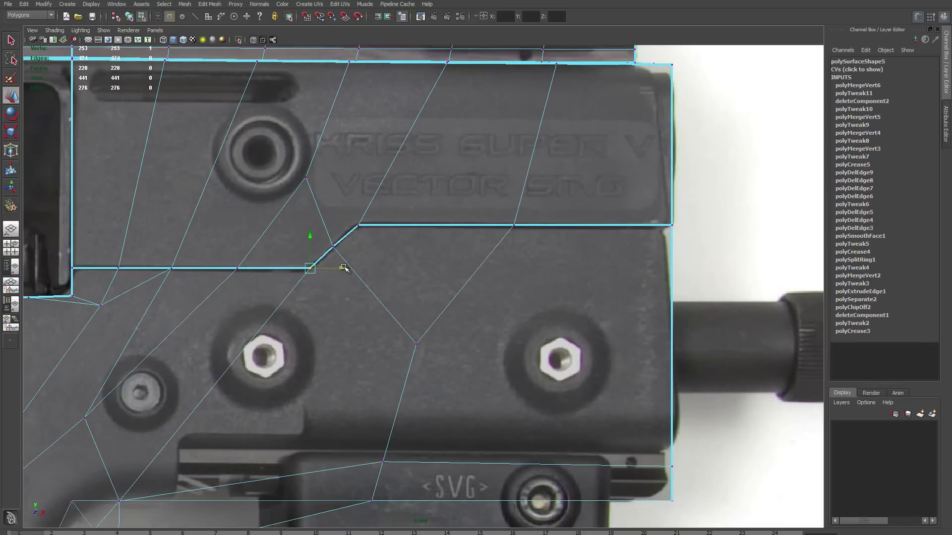
{"action": "left_click", "coordinate": [513, 225]}
{"action": "middle_click_drag", "start_coordinate": [551, 226], "coordinate": [382, 233]}
{"action": "left_click", "coordinate": [309, 267]}
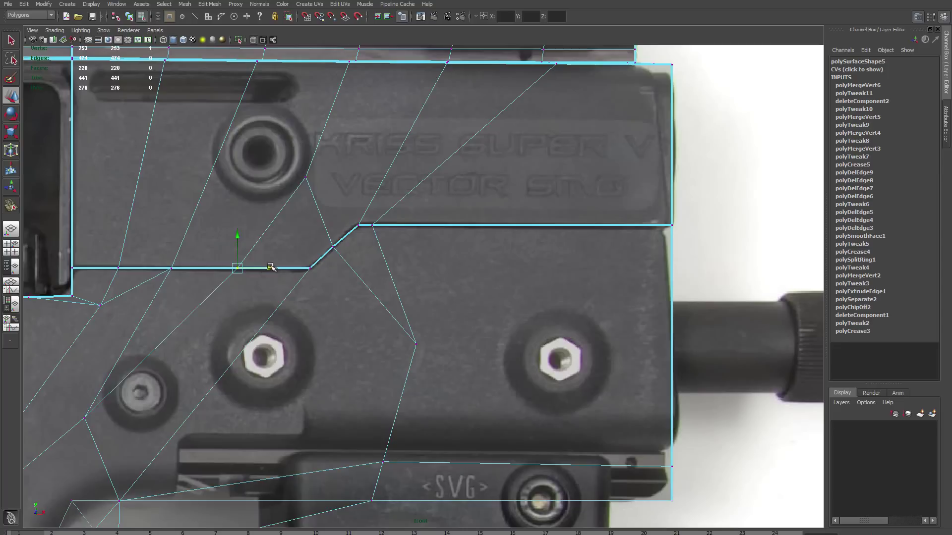
{"action": "middle_click_drag", "start_coordinate": [272, 268], "coordinate": [331, 274]}
{"action": "key", "text": "3"}
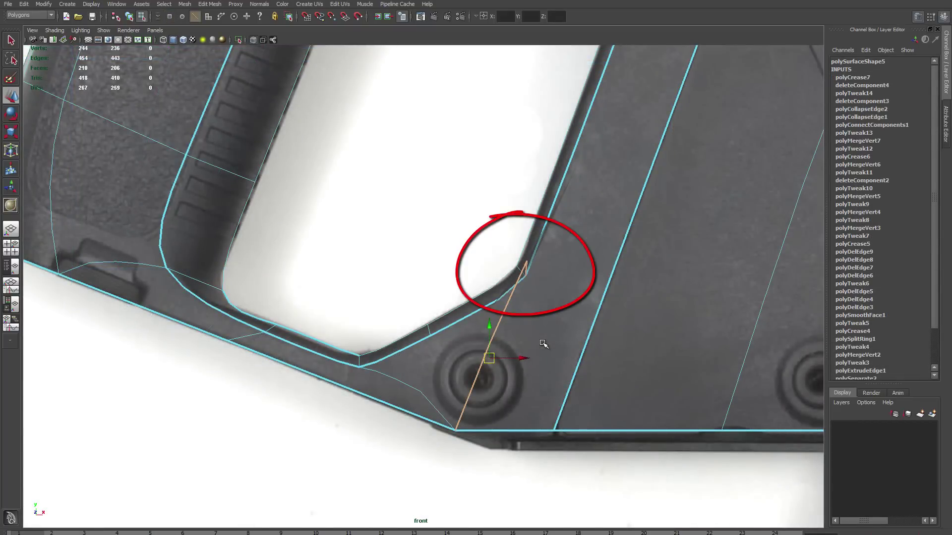
Connect a new edge across the trigger-guard corner and spin the diagonal edge near the screw.
{"action": "right_click_drag", "start_coordinate": [521, 245], "coordinate": [520, 290], "text": "shift"}
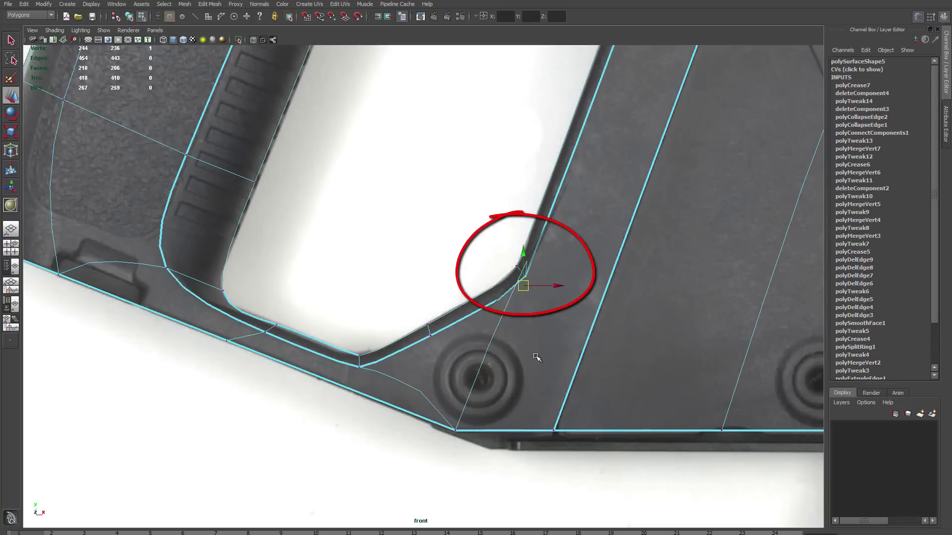
{"action": "mouse_move", "coordinate": [595, 368]}
{"action": "right_mouse_down", "text": "shift"}
{"action": "mouse_move", "coordinate": [507, 336]}
{"action": "mouse_move", "coordinate": [547, 319]}
{"action": "right_mouse_up", "text": "shift"}
{"action": "left_click", "coordinate": [508, 336]}
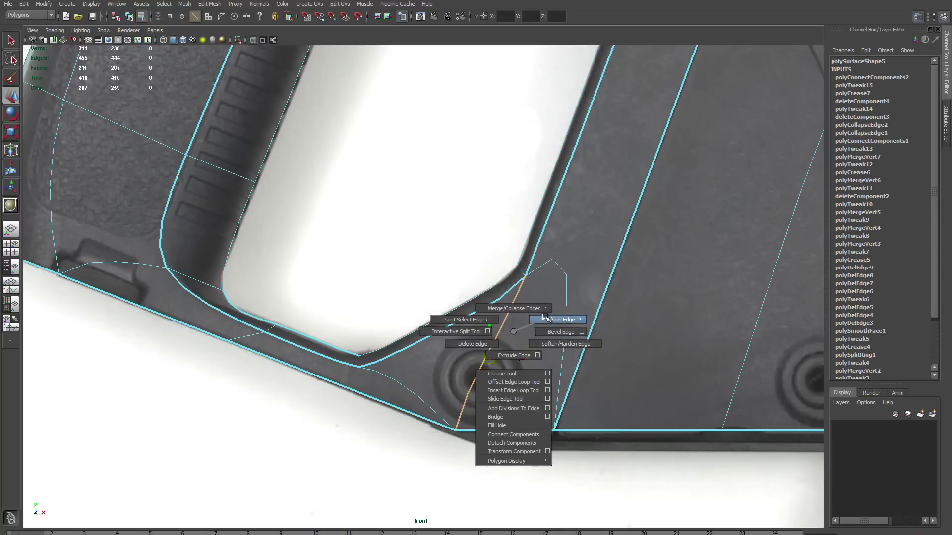
{"action": "right_click_drag", "start_coordinate": [546, 318], "coordinate": [546, 318], "text": "shift"}
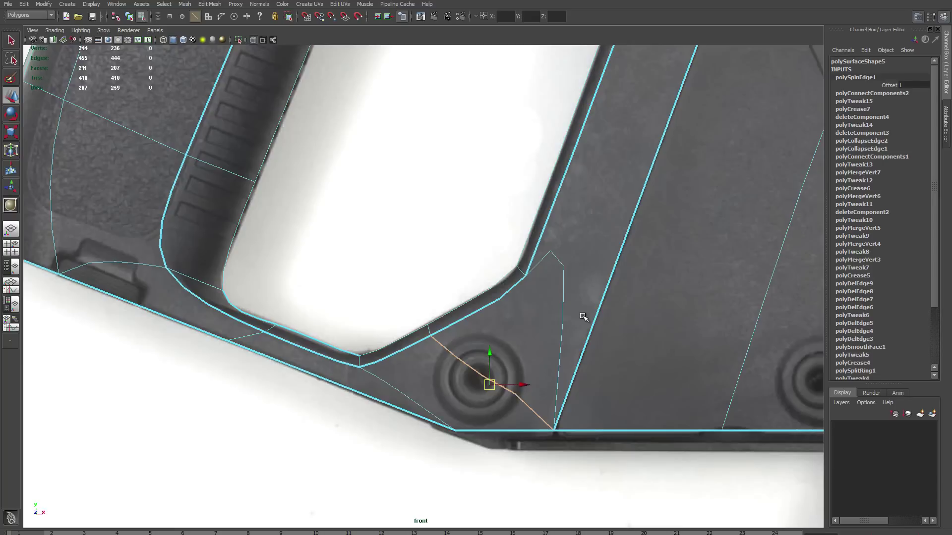